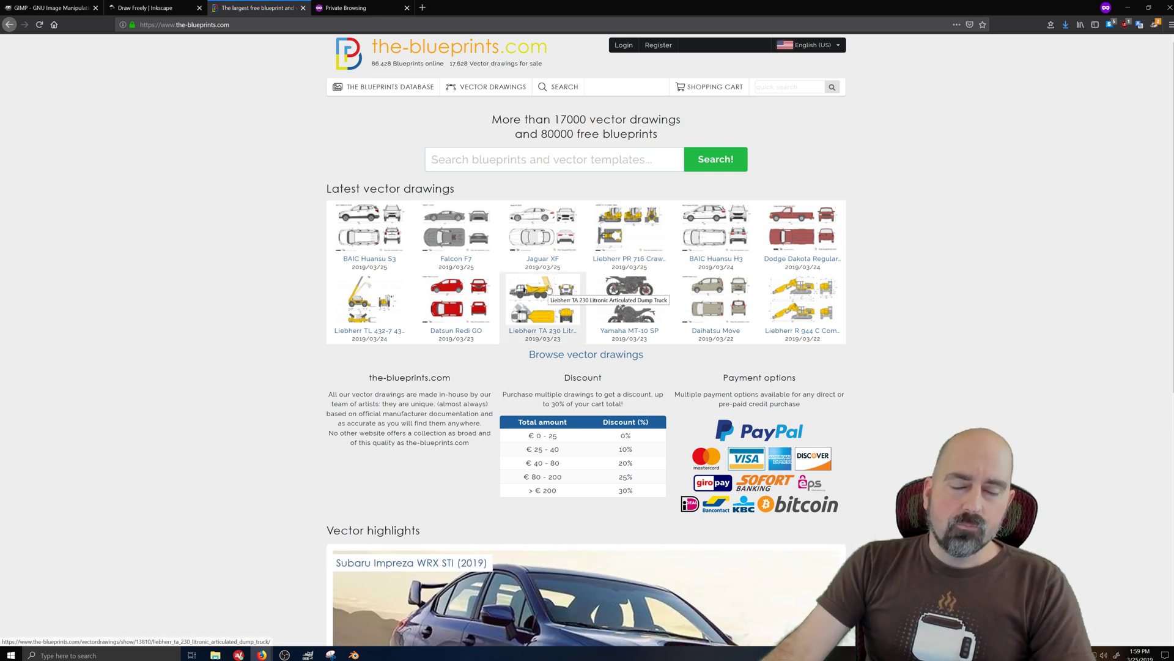
pyautogui.click(146, 8)
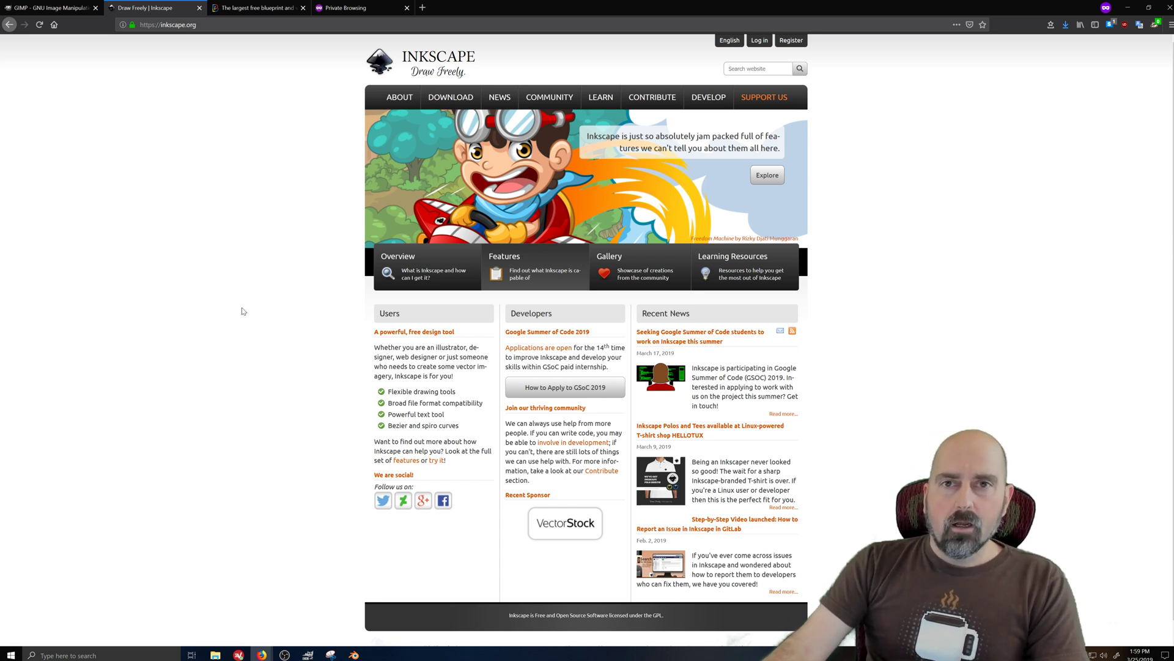
pyautogui.hotkey('ctrl', 'Tab')
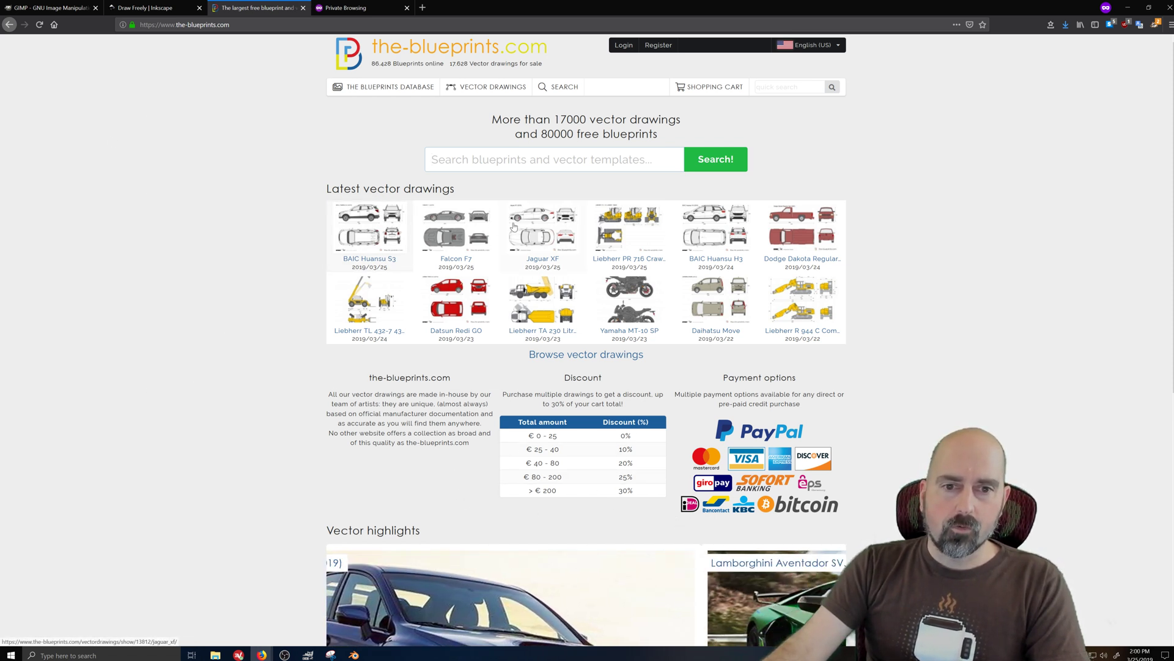
# Switch to GIMP and browse the Open Image dialog to the Dev\Blueprints\911 folder
pyautogui.click(55, 13)
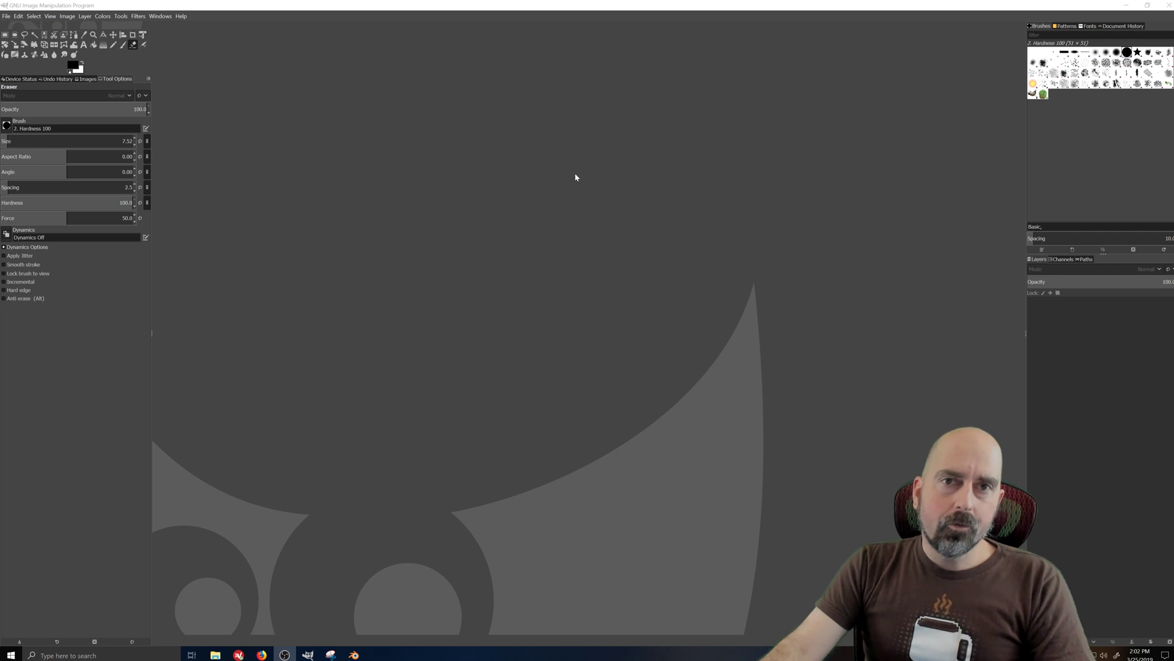
pyautogui.click(6, 15)
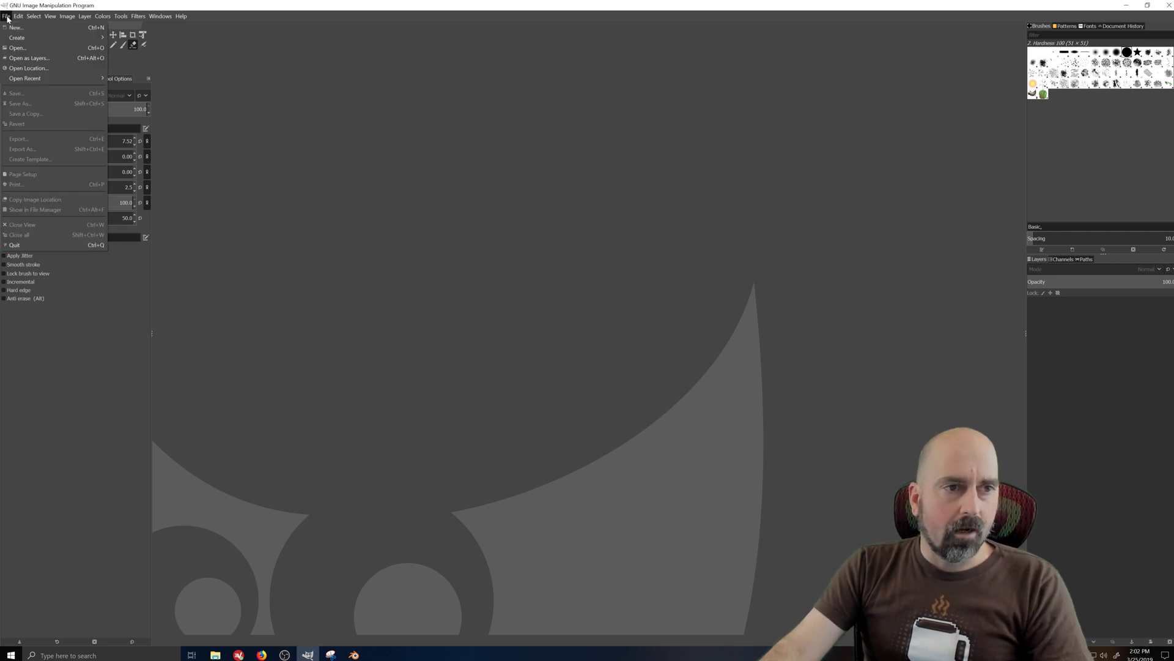
pyautogui.click(18, 48)
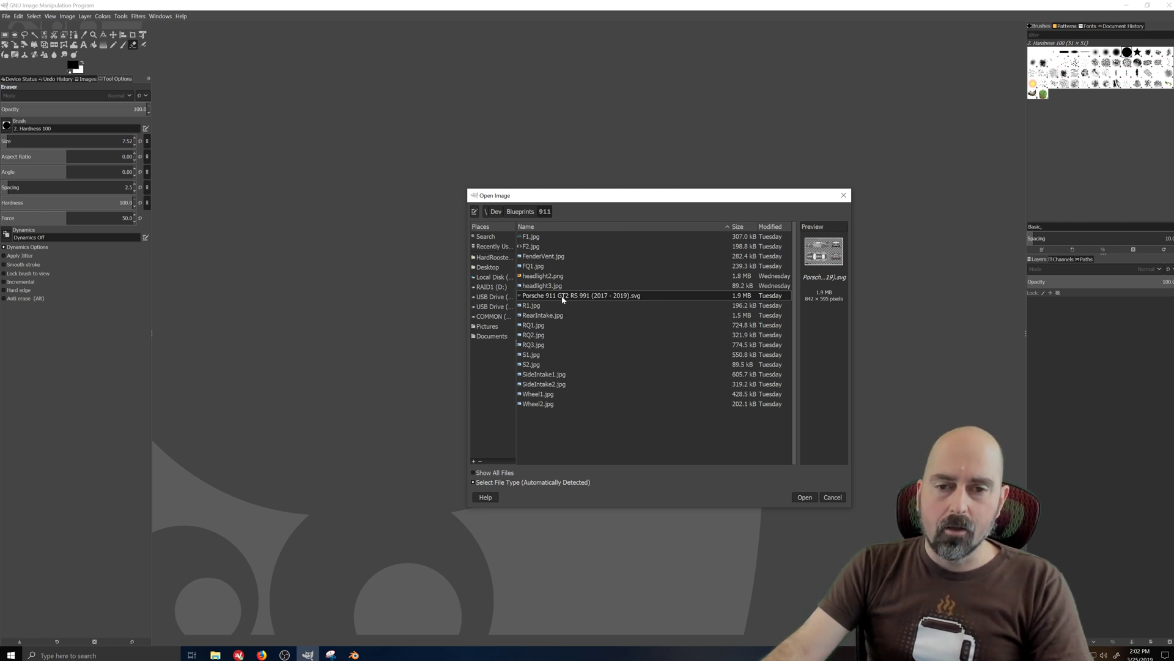
# Import the Porsche 911 GT2 RS 991 SVG rendered 10000 pixels wide (10000 × 7067)
pyautogui.click(805, 497)
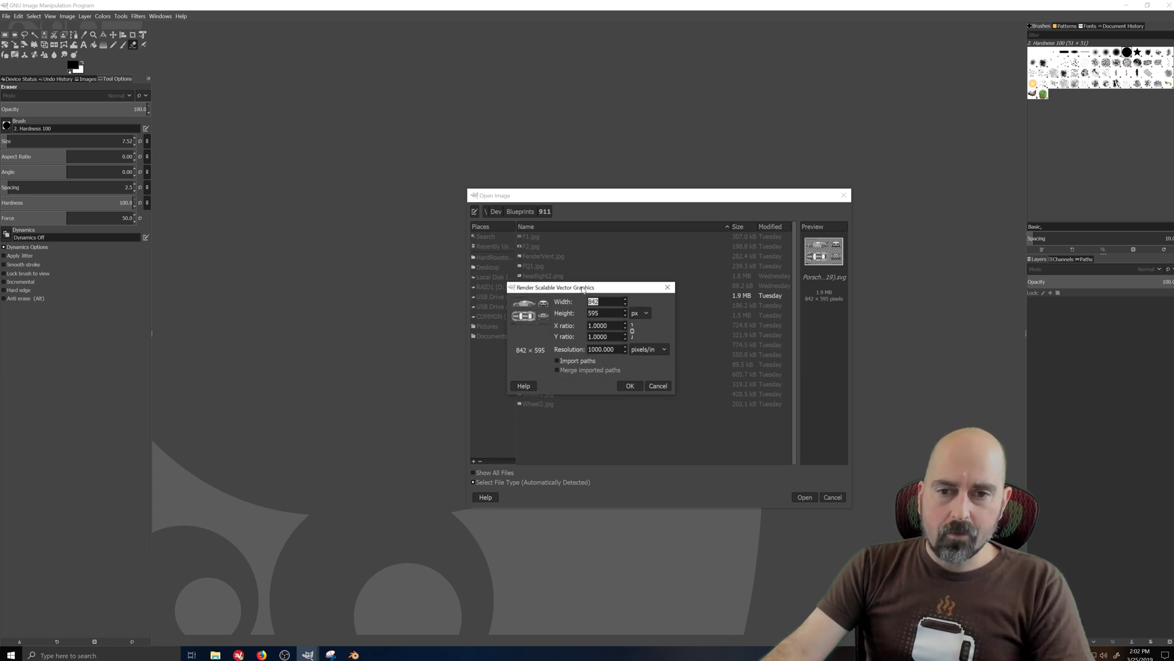
pyautogui.moveTo(582, 290); pyautogui.dragTo(550, 254)
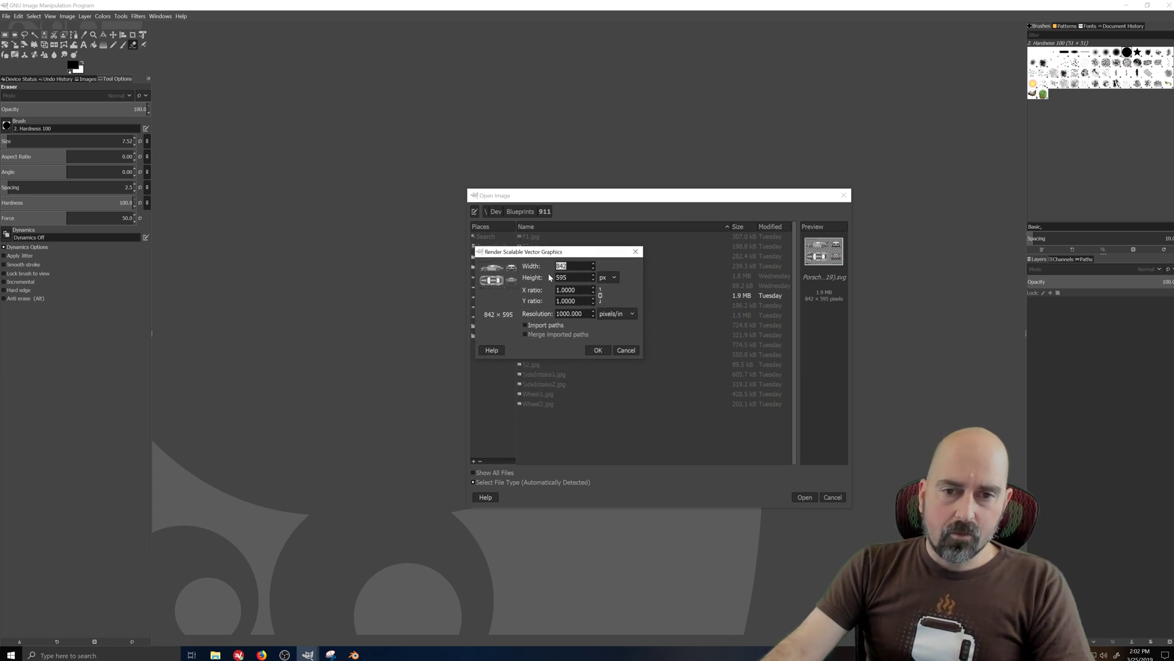
pyautogui.write('10000')
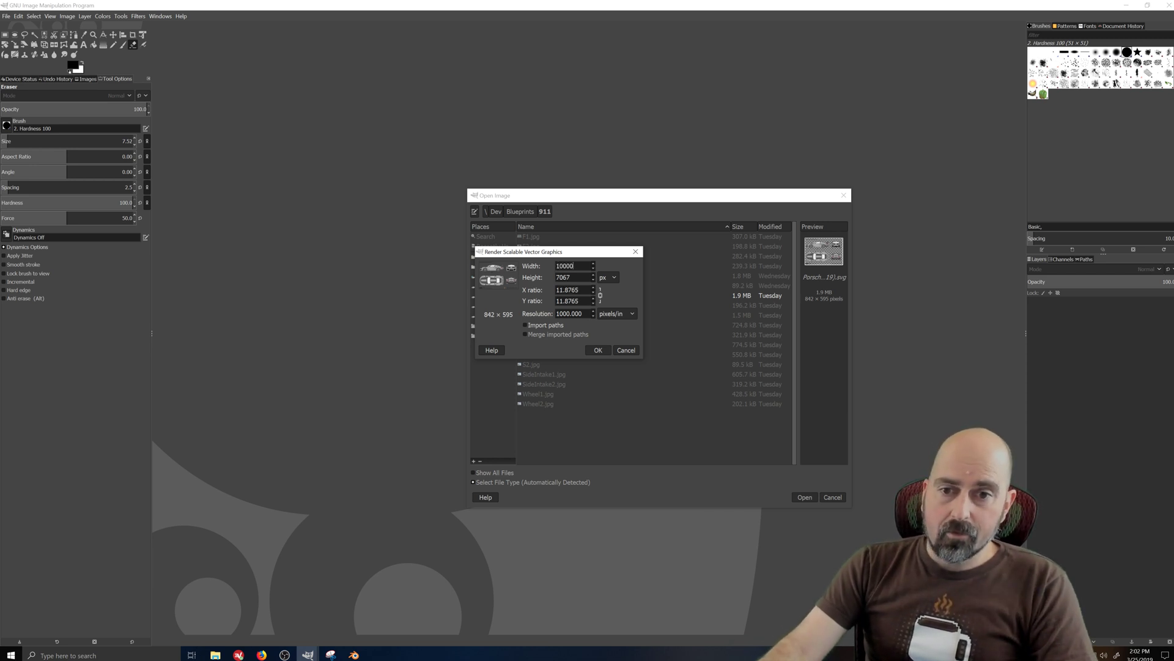
pyautogui.doubleClick(567, 290)
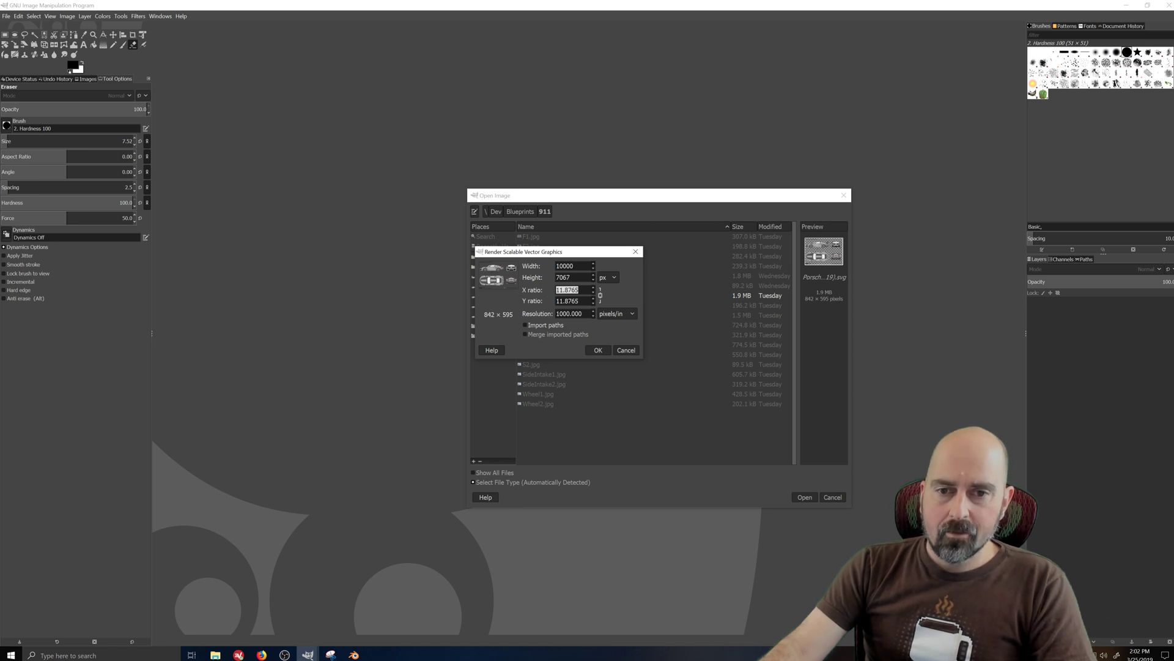
pyautogui.click(581, 313)
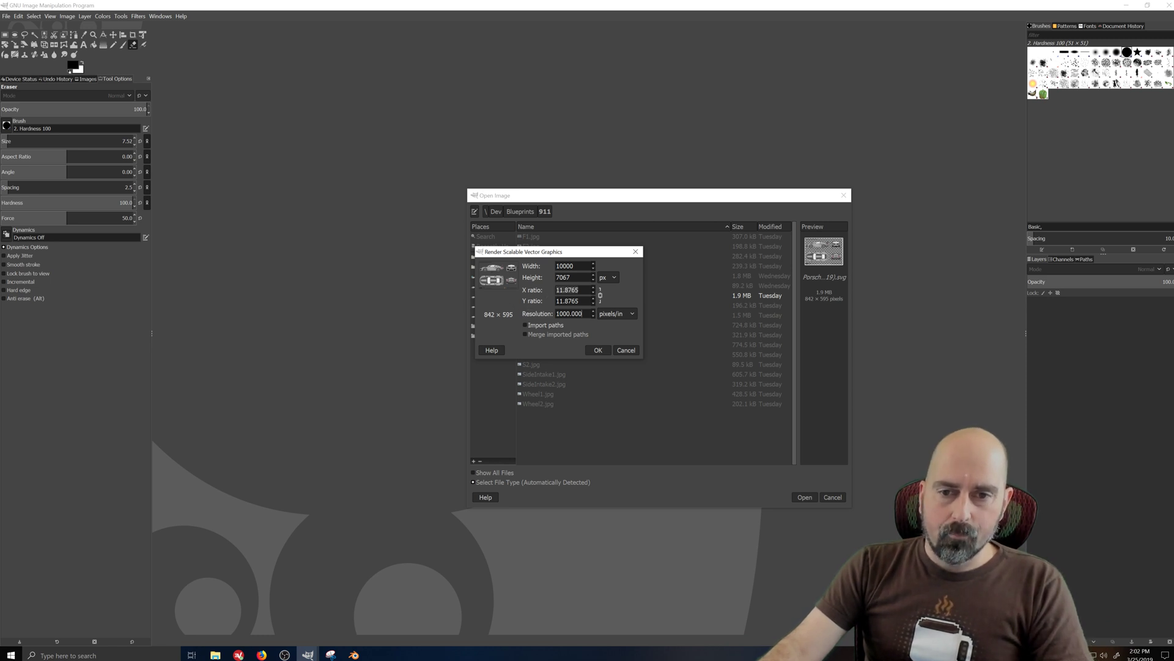
pyautogui.doubleClick(581, 313)
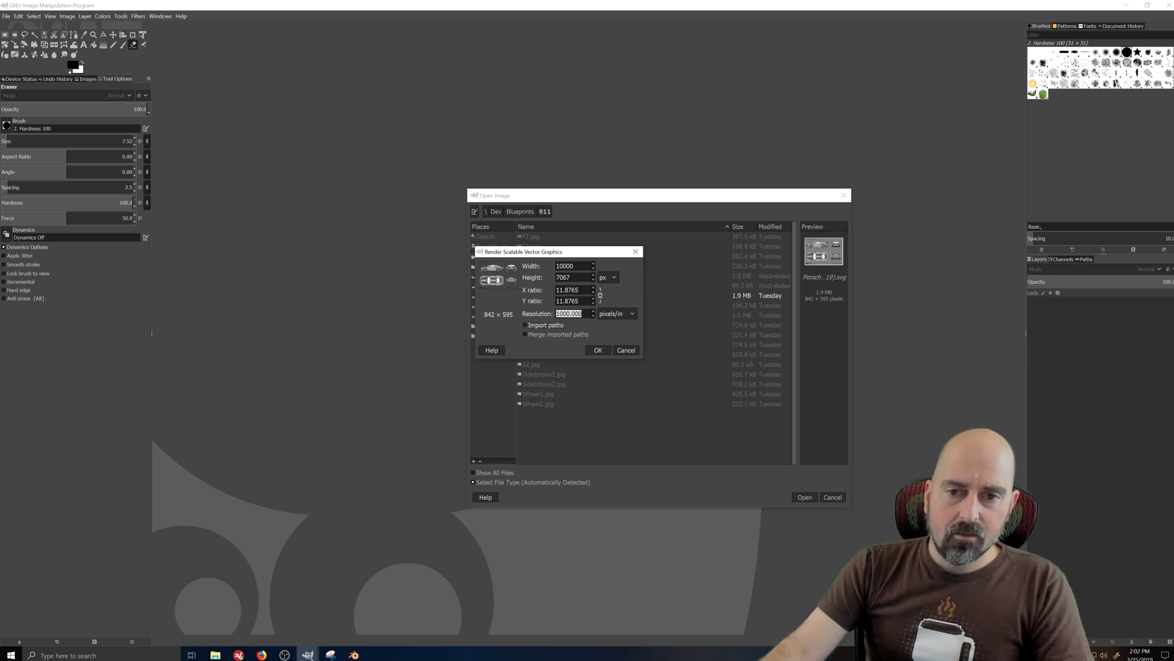
pyautogui.click(598, 351)
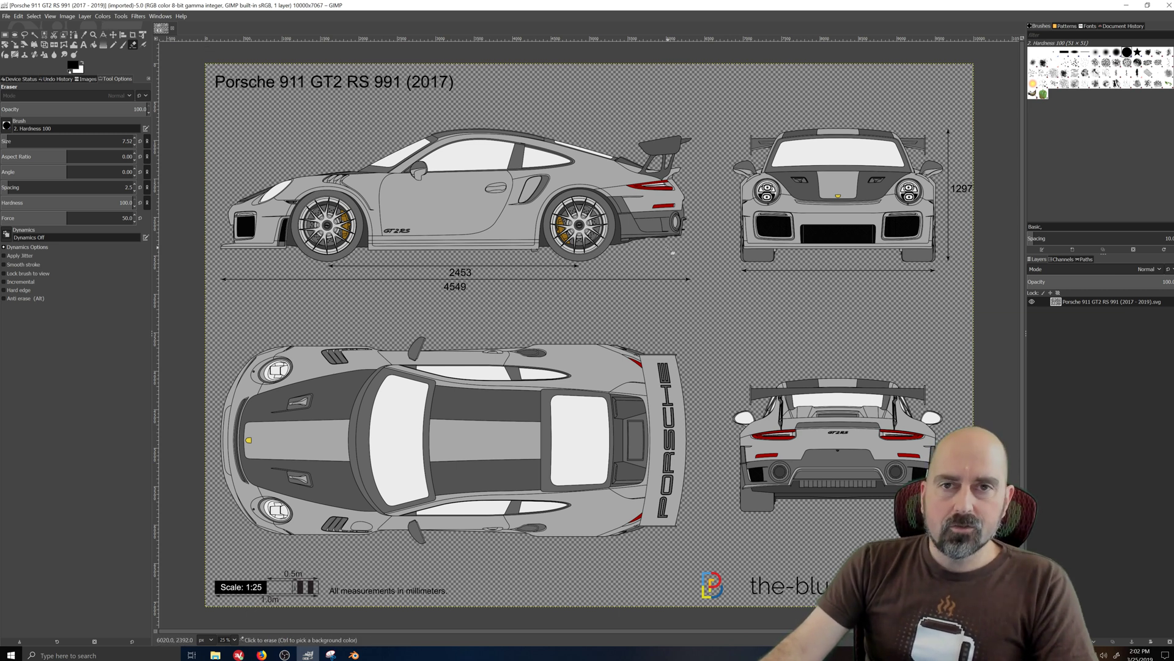
# Export the rendered blueprint as 911Base.png at PNG compression level 0
pyautogui.click(6, 16)
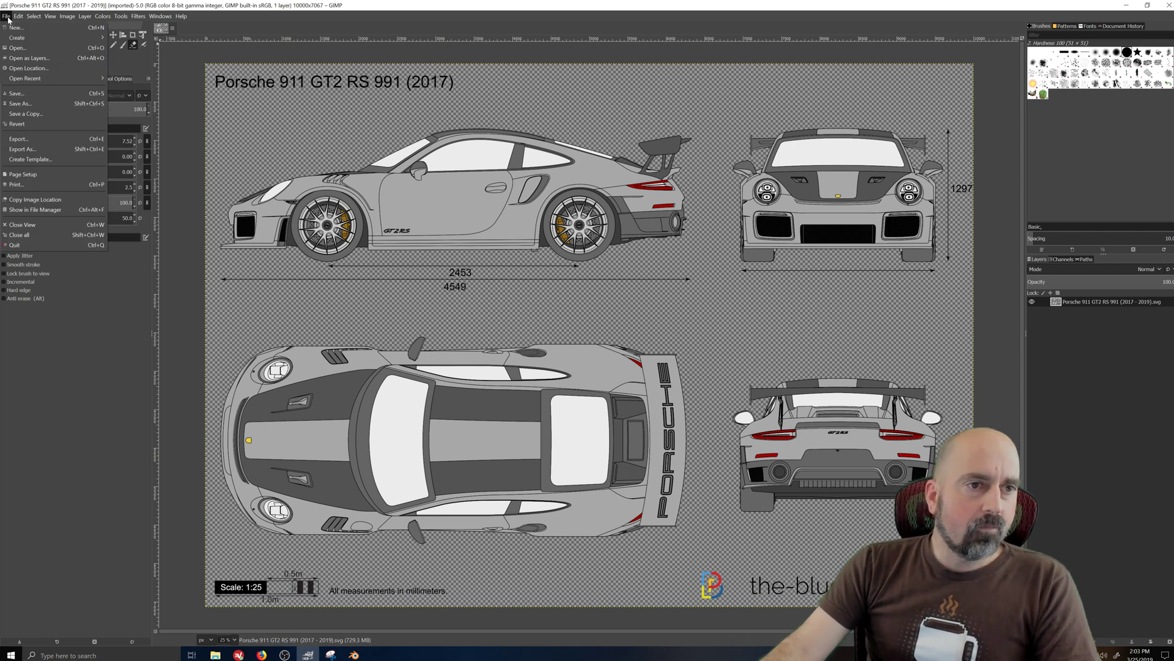
pyautogui.click(50, 138)
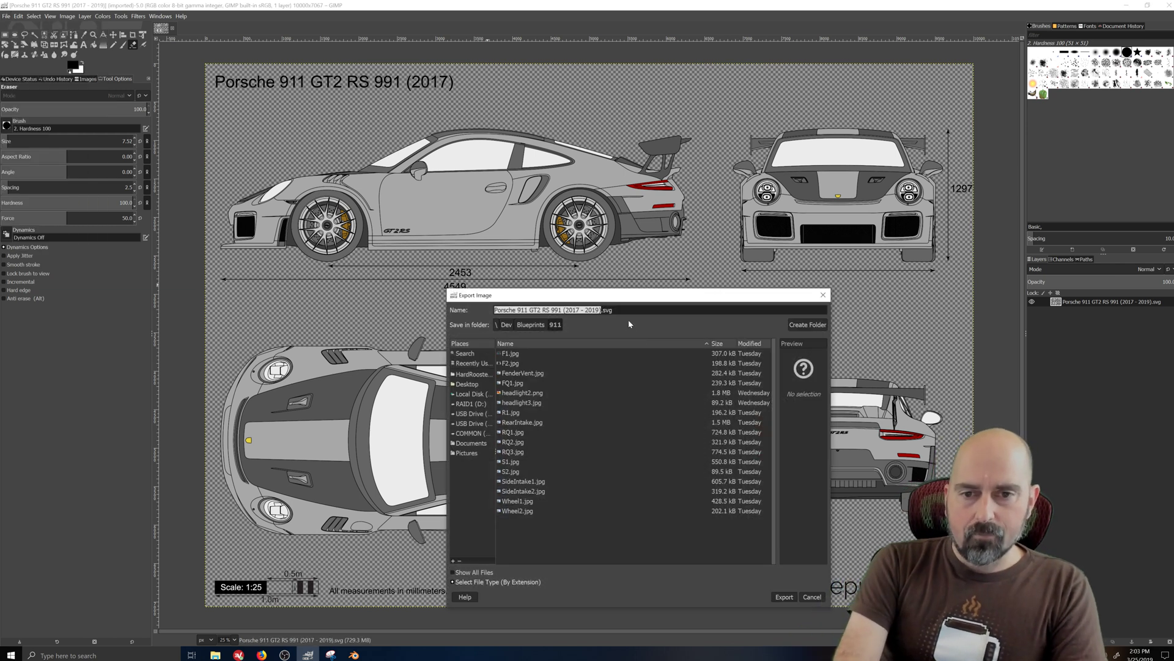
pyautogui.write('B')
pyautogui.press('BackSpace')
pyautogui.write('911')
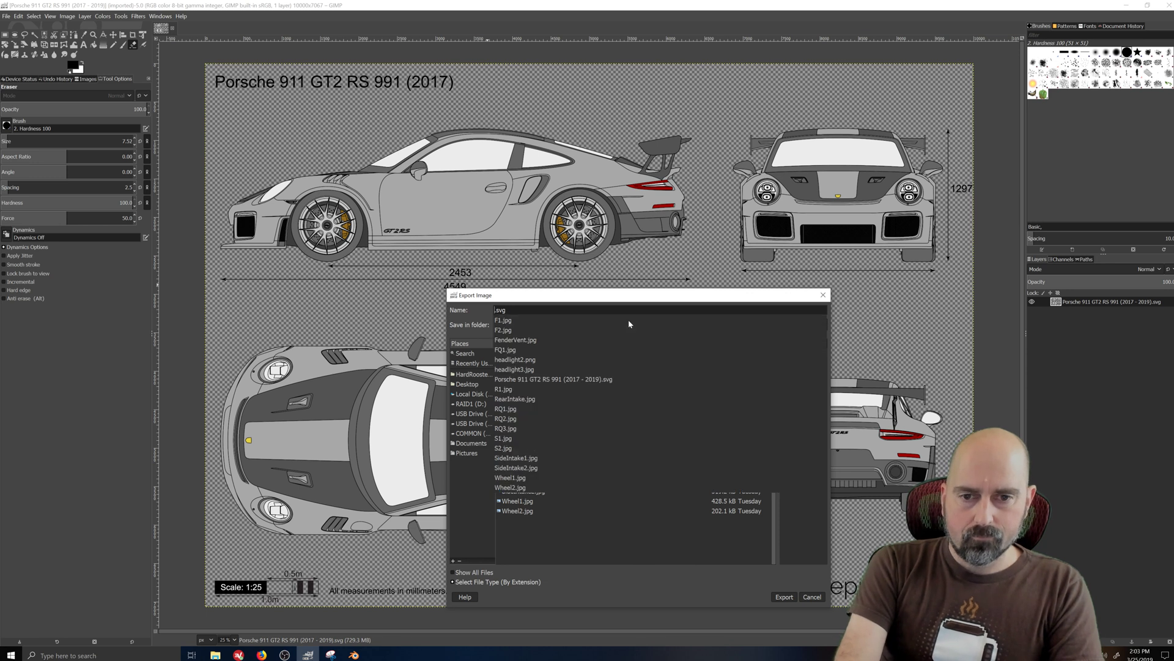
pyautogui.write('Base')
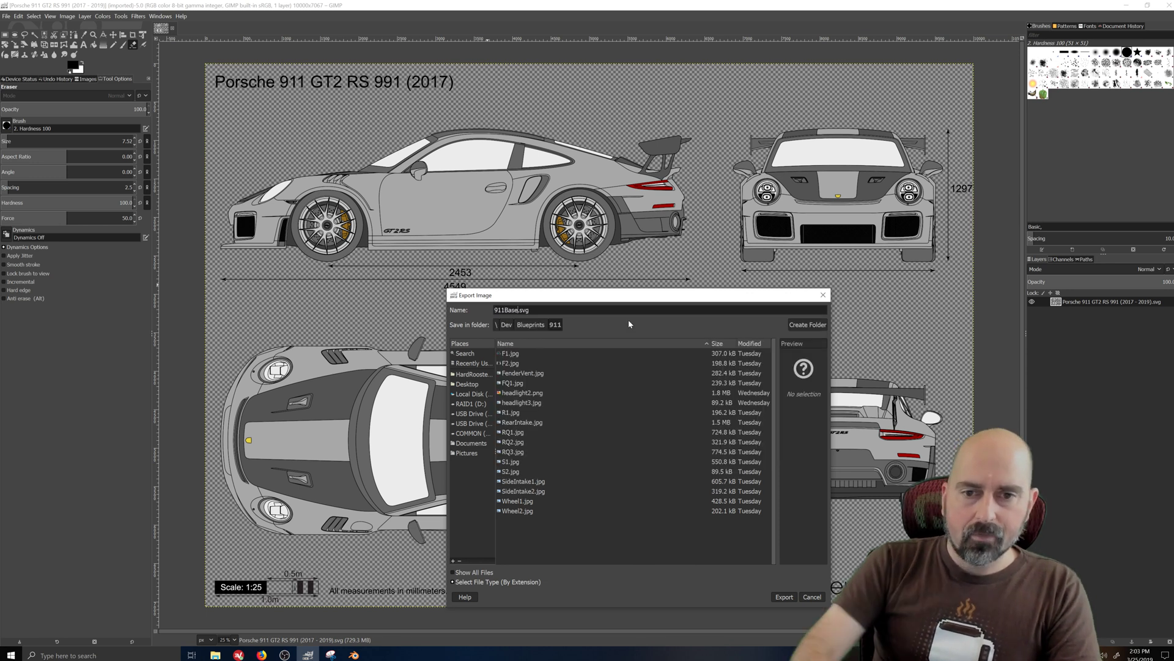
pyautogui.press('Delete')
pyautogui.press('Delete')
pyautogui.press('Delete')
pyautogui.press('Delete')
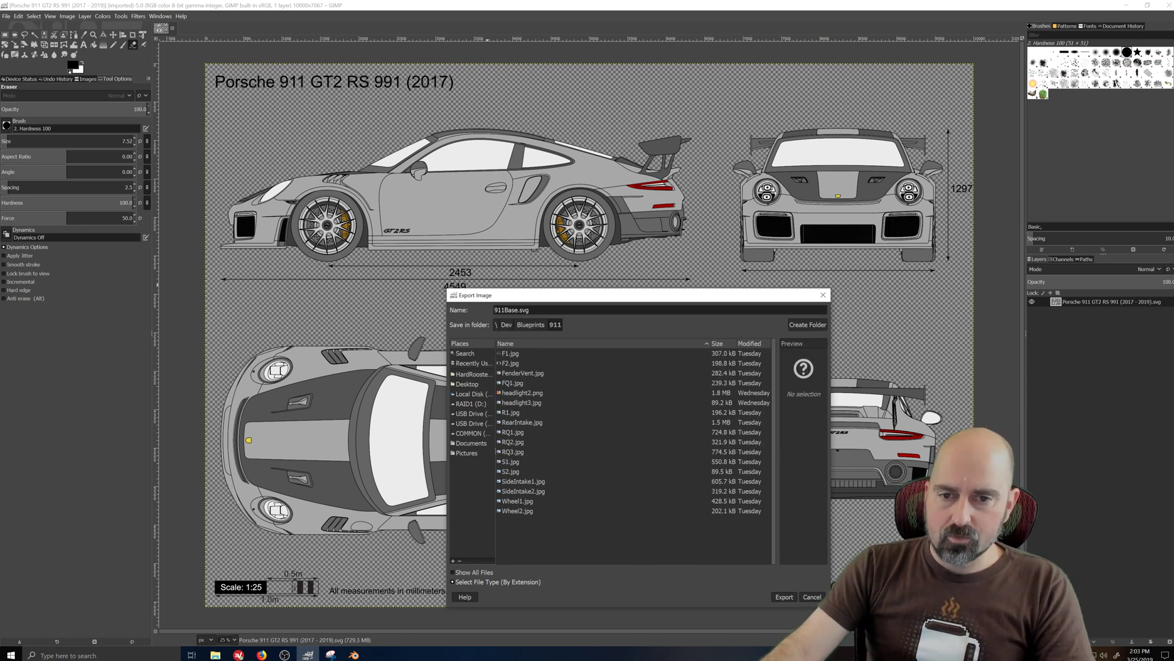
pyautogui.write('.s')
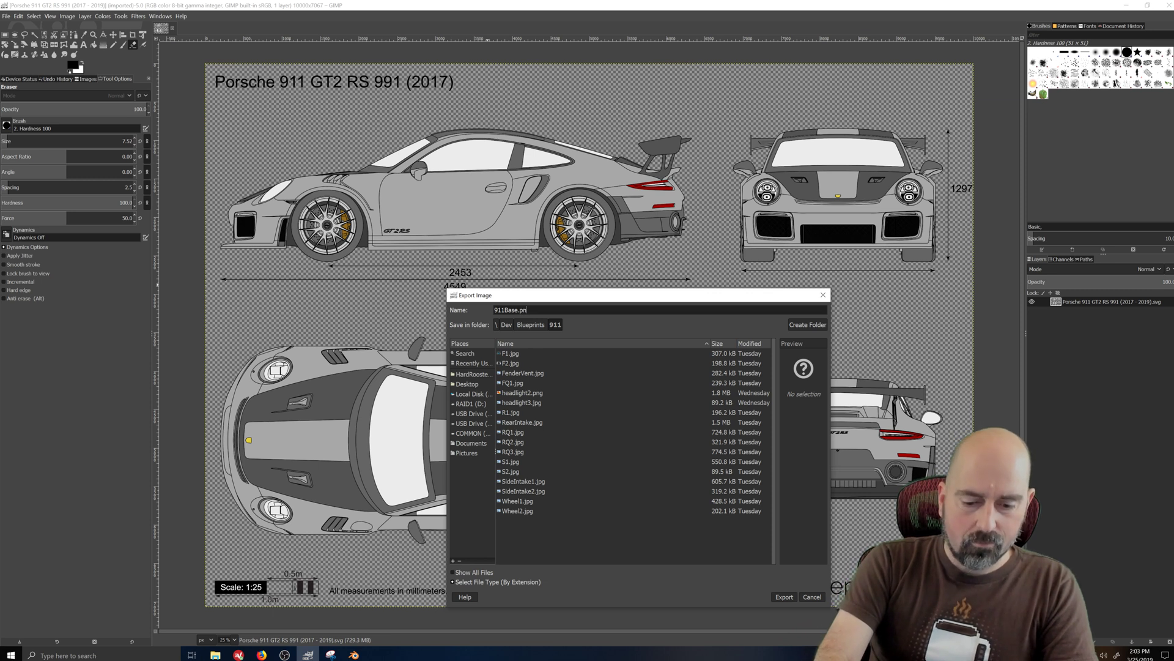
pyautogui.press('BackSpace')
pyautogui.write('png')
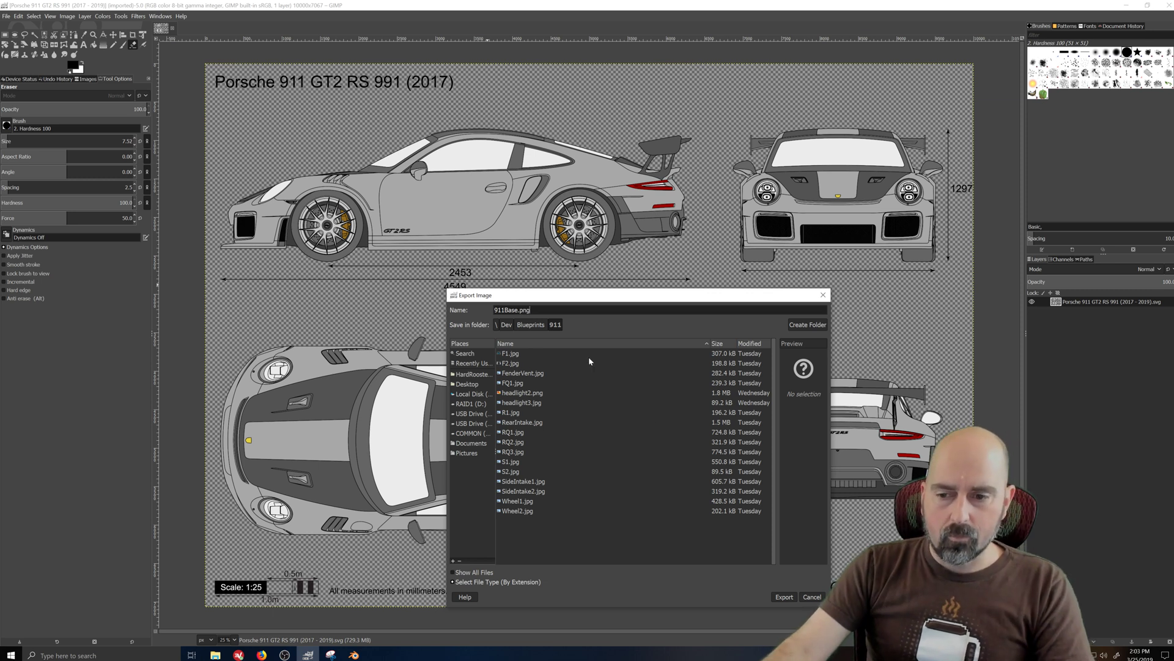
pyautogui.click(784, 596)
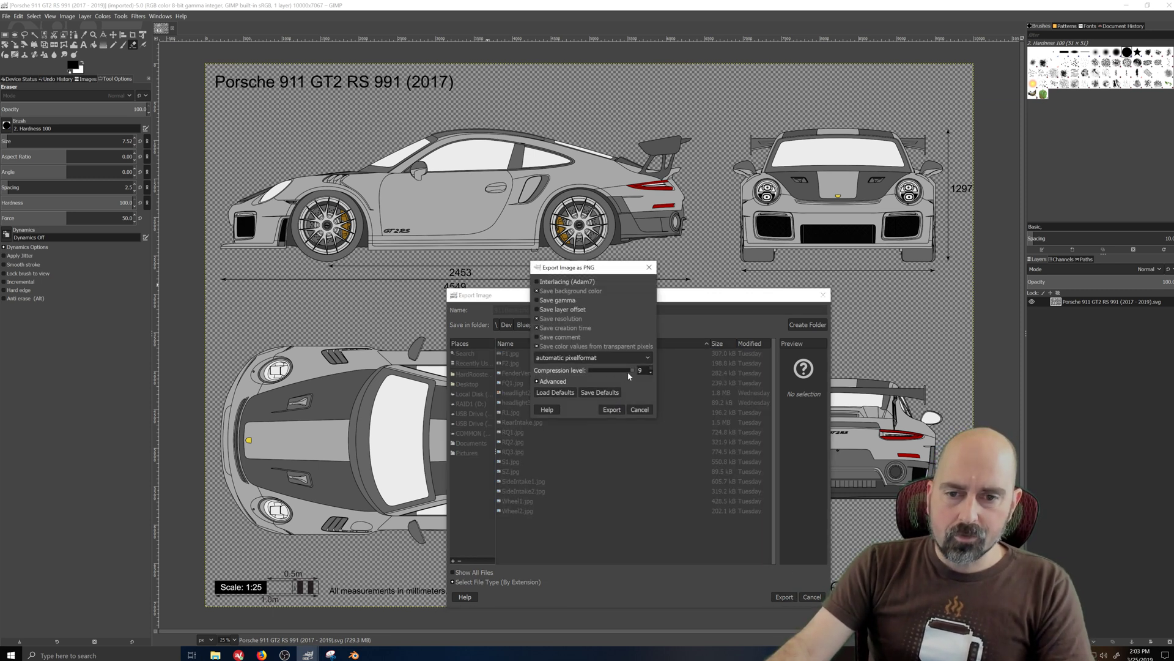
pyautogui.moveTo(628, 372); pyautogui.dragTo(569, 371)
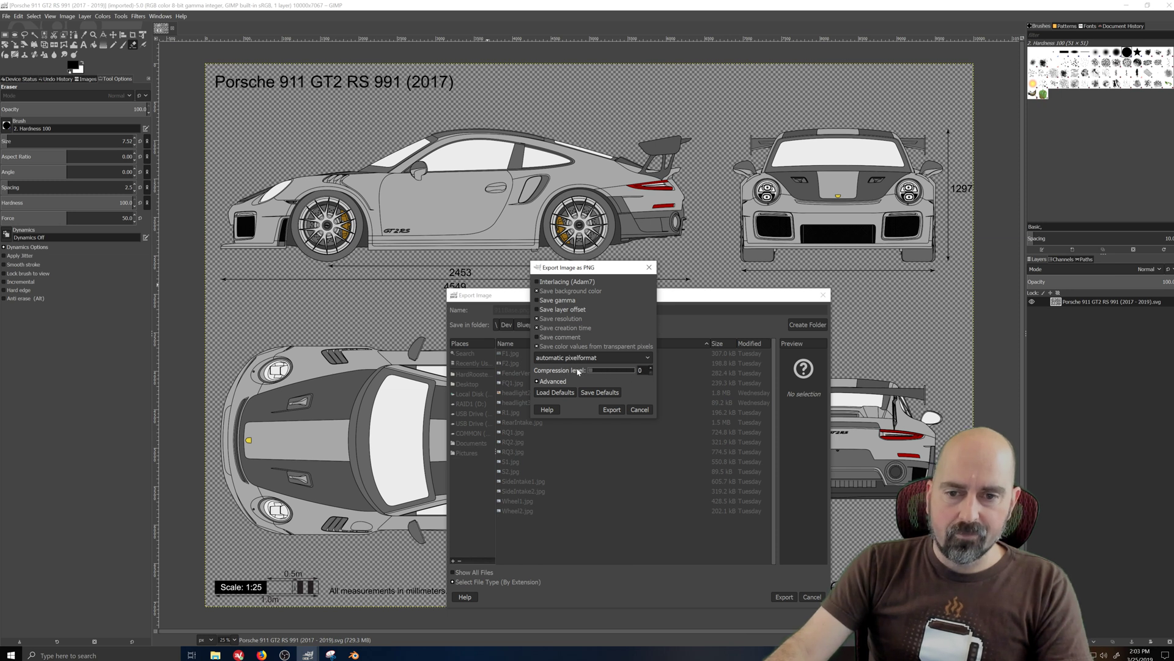
pyautogui.click(615, 411)
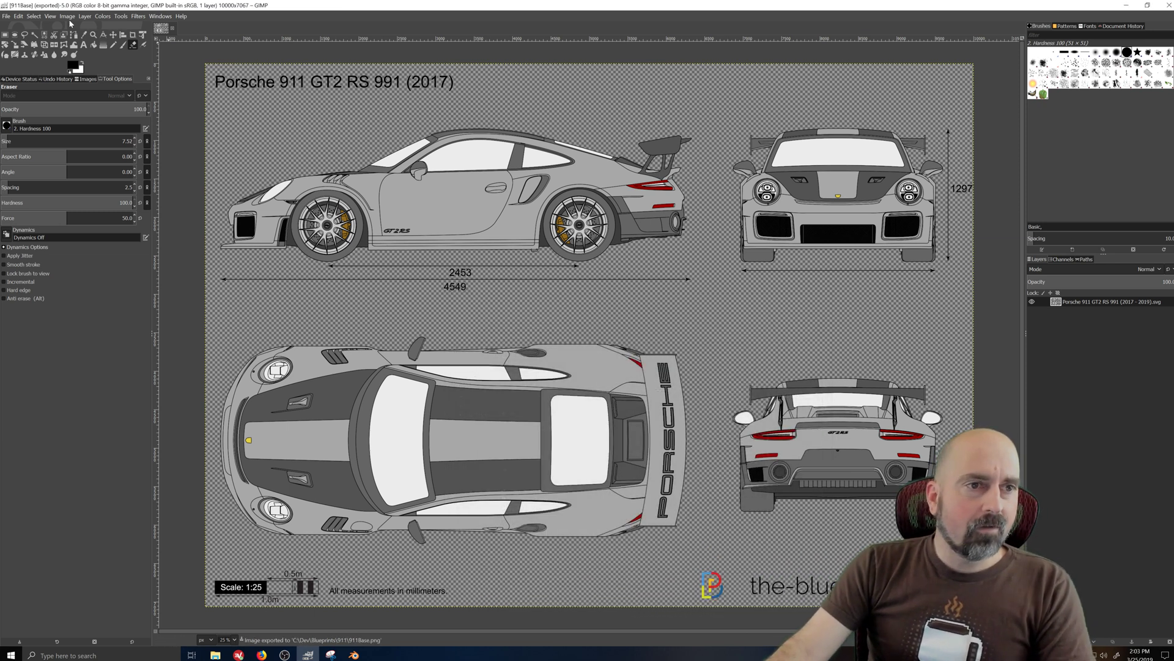
# Open the exported 911Base.png in GIMP
pyautogui.click(6, 16)
pyautogui.click(16, 47)
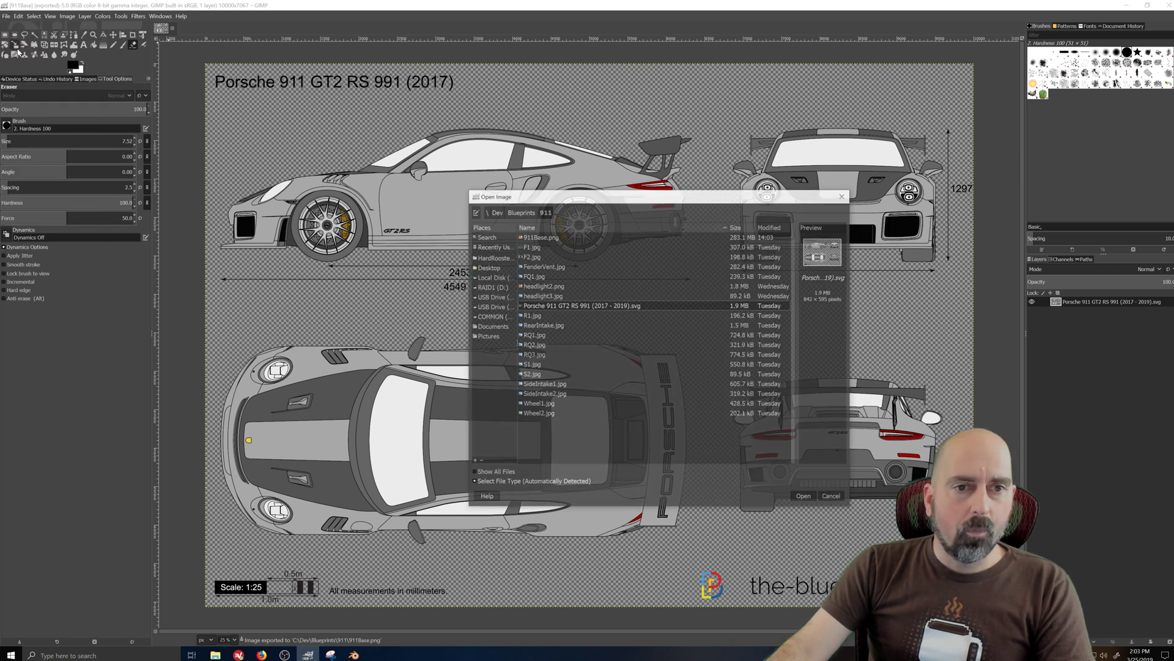
pyautogui.click(538, 238)
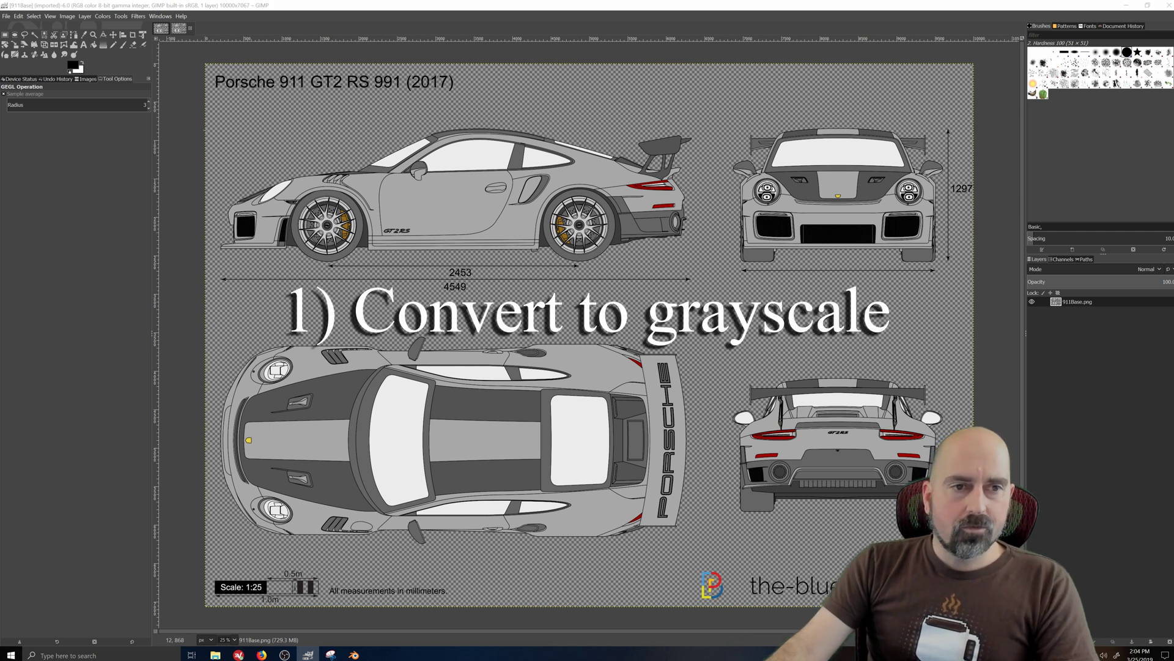
# Set the Saturation scale to 0 so the blueprint becomes greyscale
pyautogui.click(109, 18)
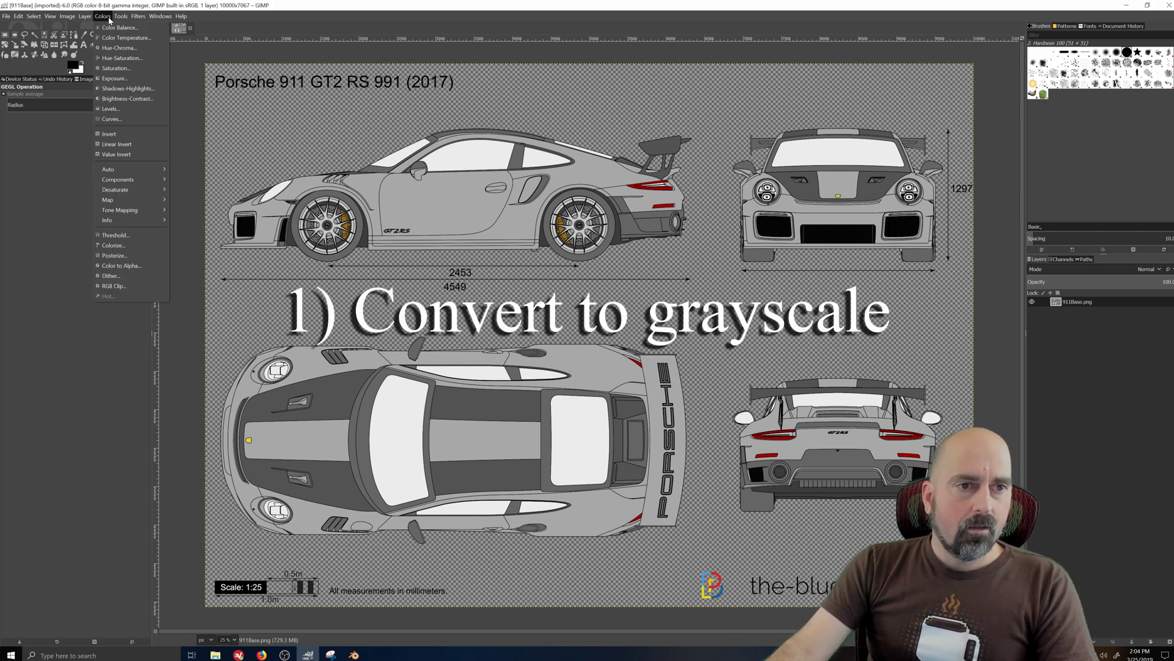
pyautogui.click(117, 68)
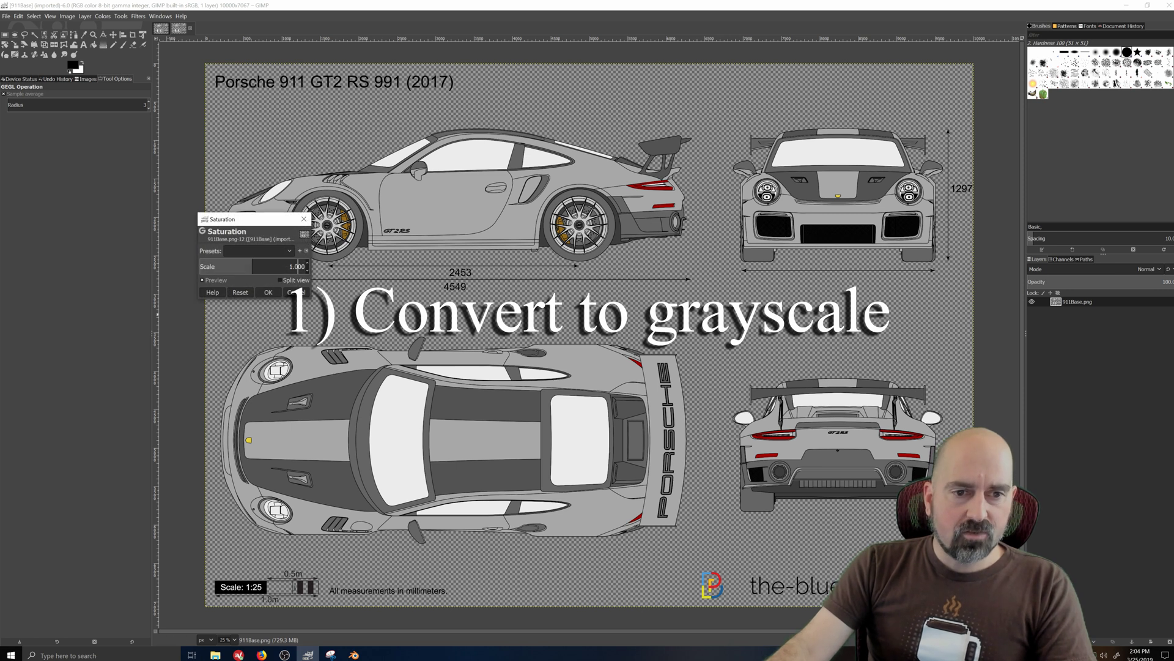
pyautogui.tripleClick(298, 266)
pyautogui.press('BackSpace')
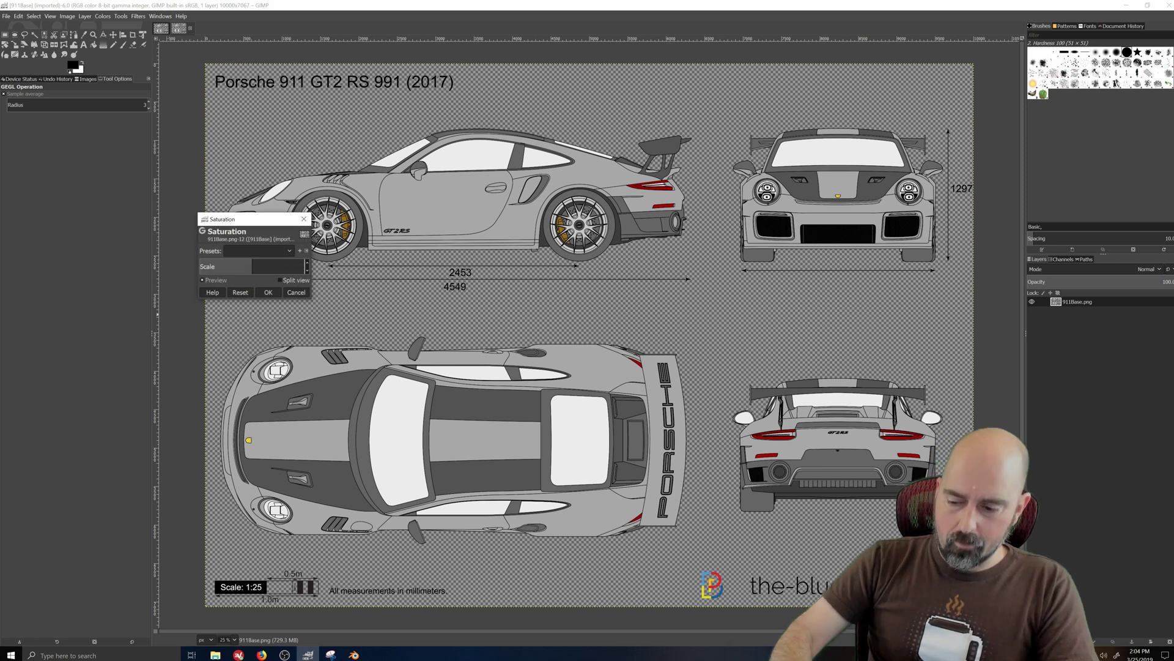
pyautogui.write('0')
pyautogui.press('Return')
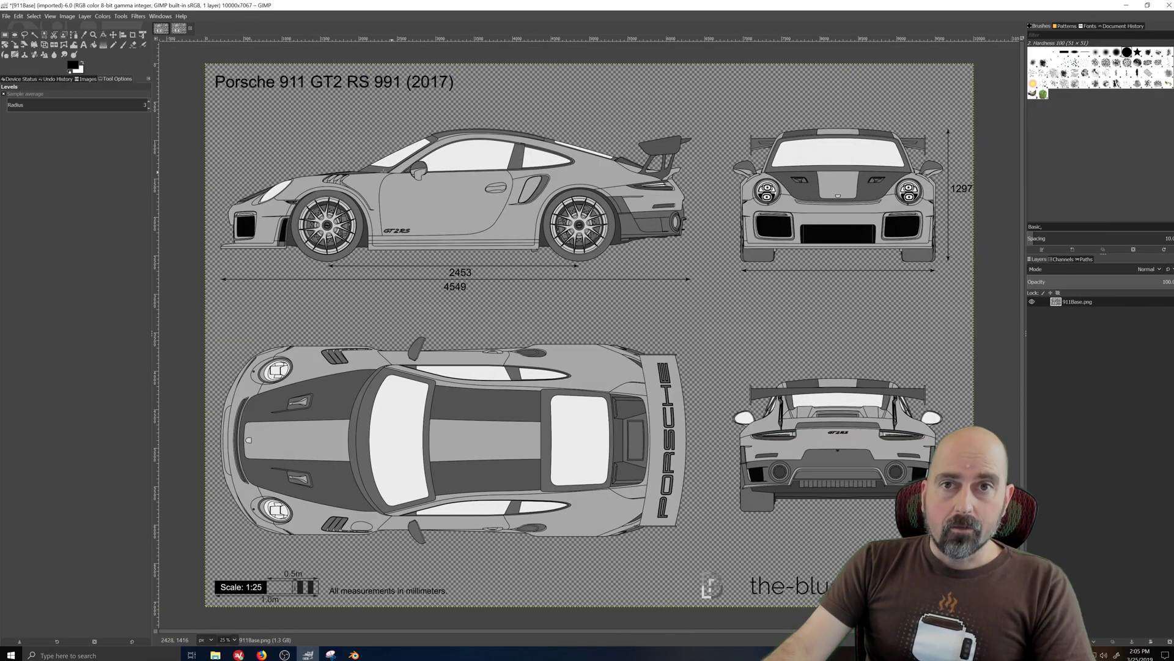
# Apply Levels with the input white point lowered to 52, turning grey fills white
pyautogui.click(106, 18)
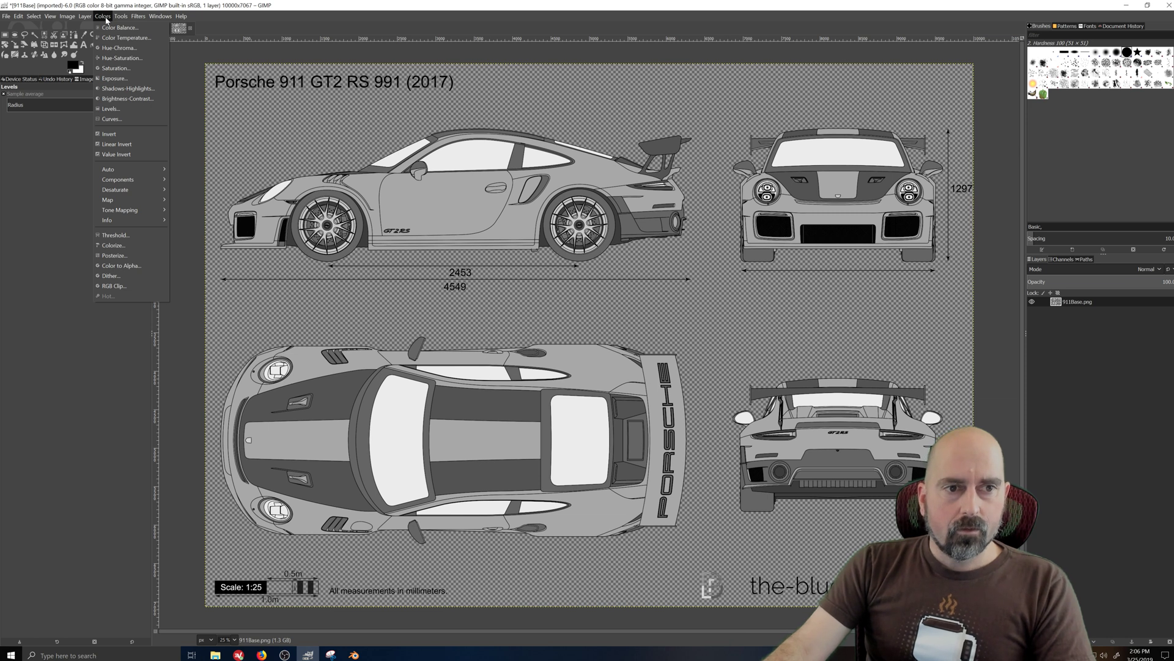
pyautogui.click(110, 109)
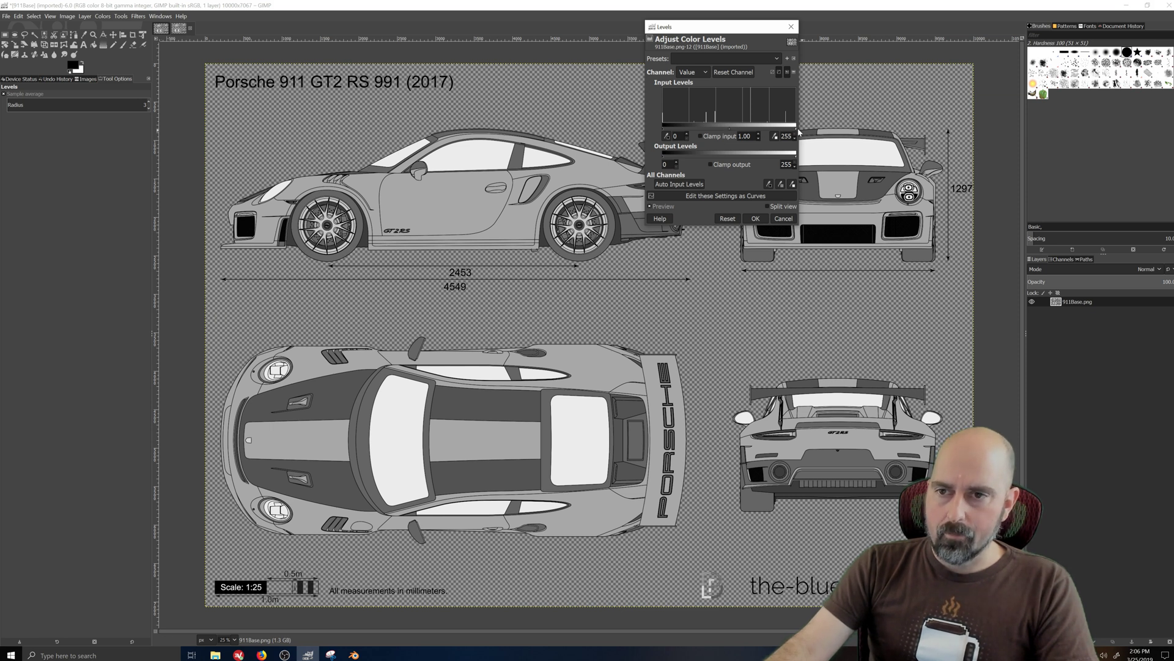
pyautogui.moveTo(797, 130); pyautogui.dragTo(691, 129)
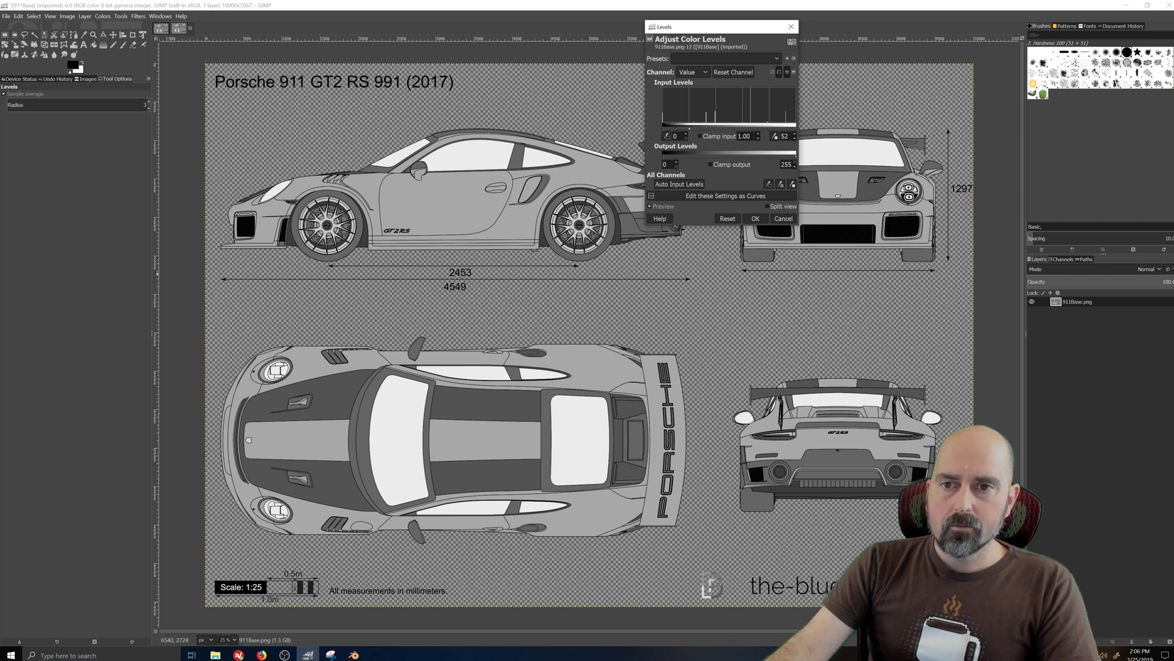
pyautogui.click(757, 218)
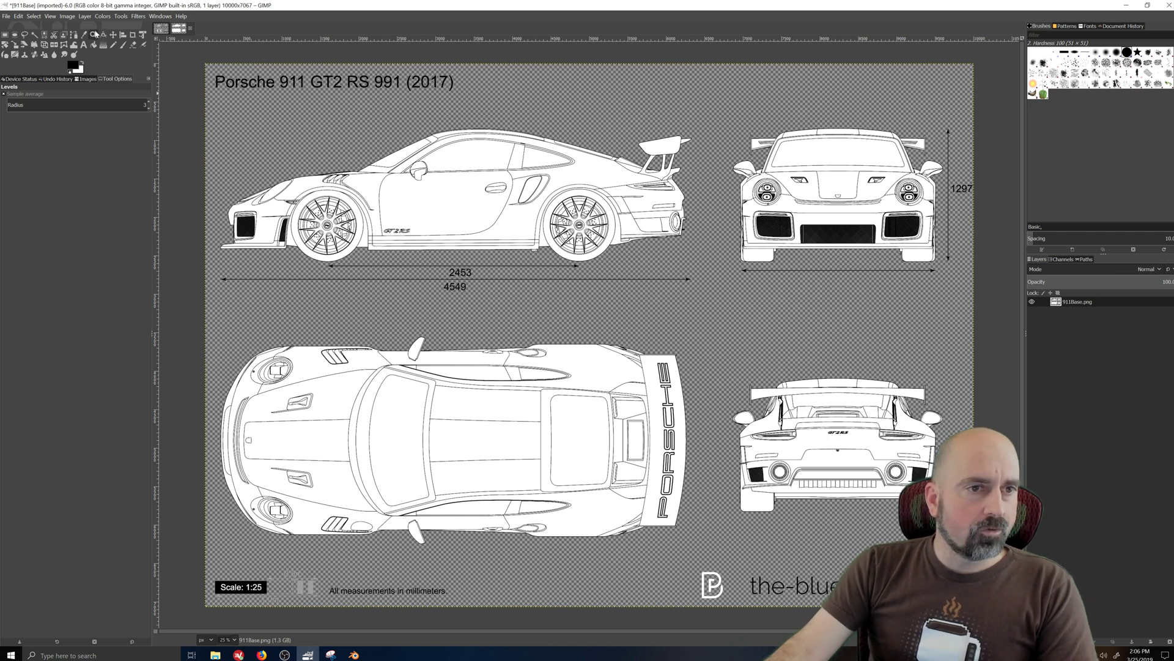
# Apply Color to Alpha with white as the colour to make fills transparent
pyautogui.click(102, 17)
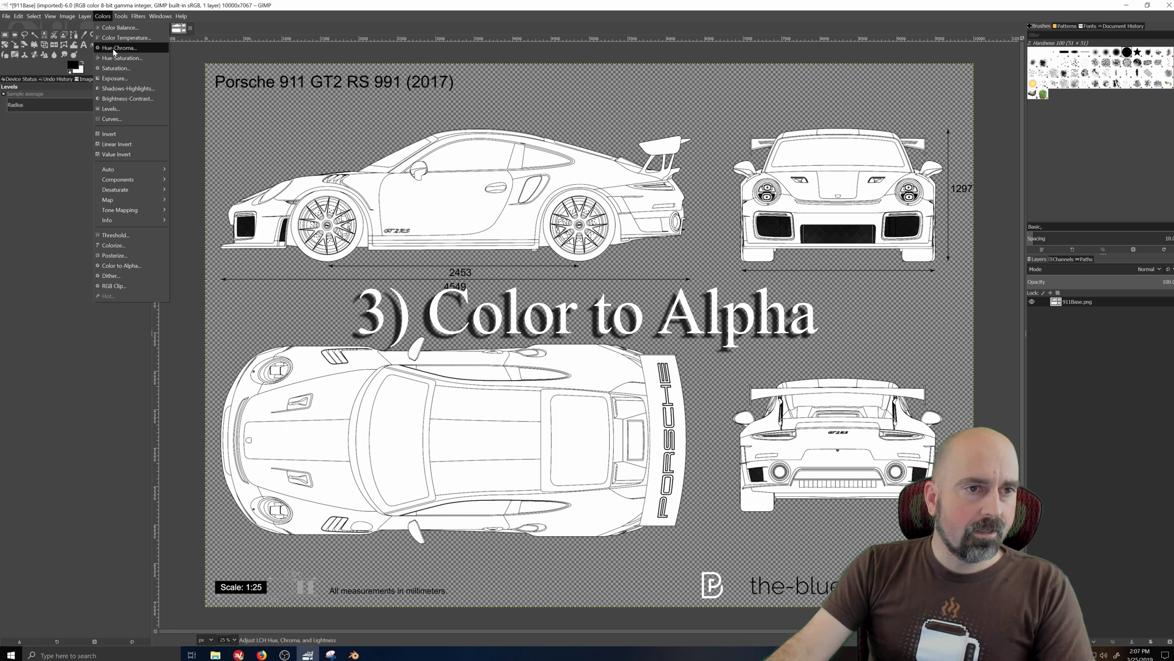
pyautogui.click(114, 267)
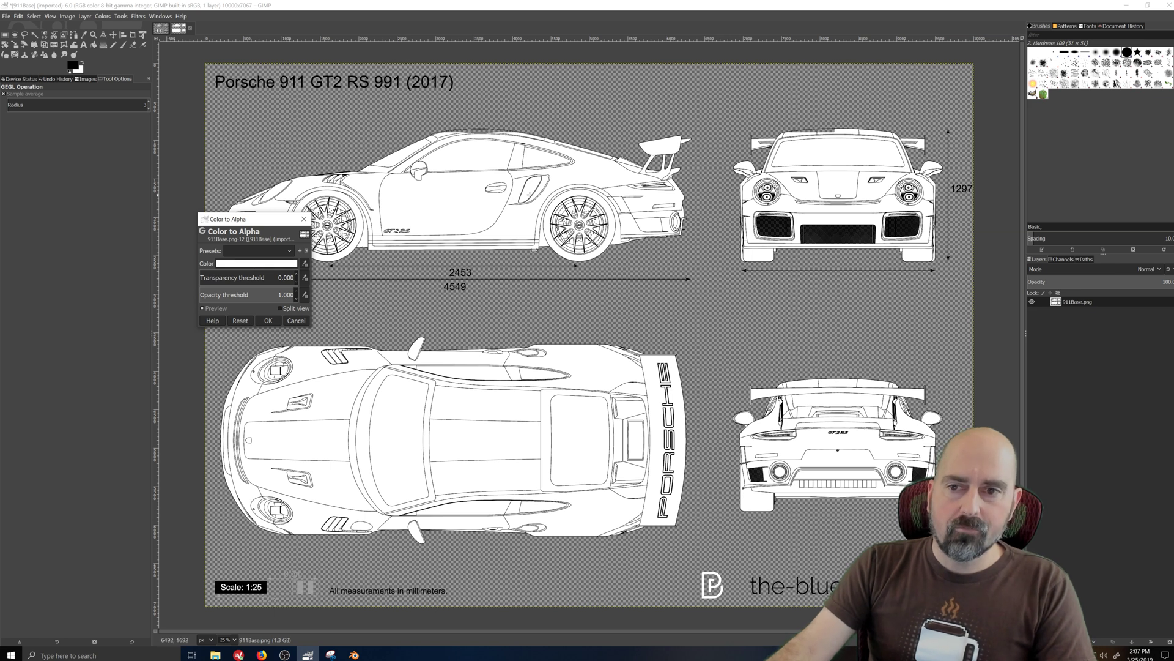
pyautogui.click(270, 323)
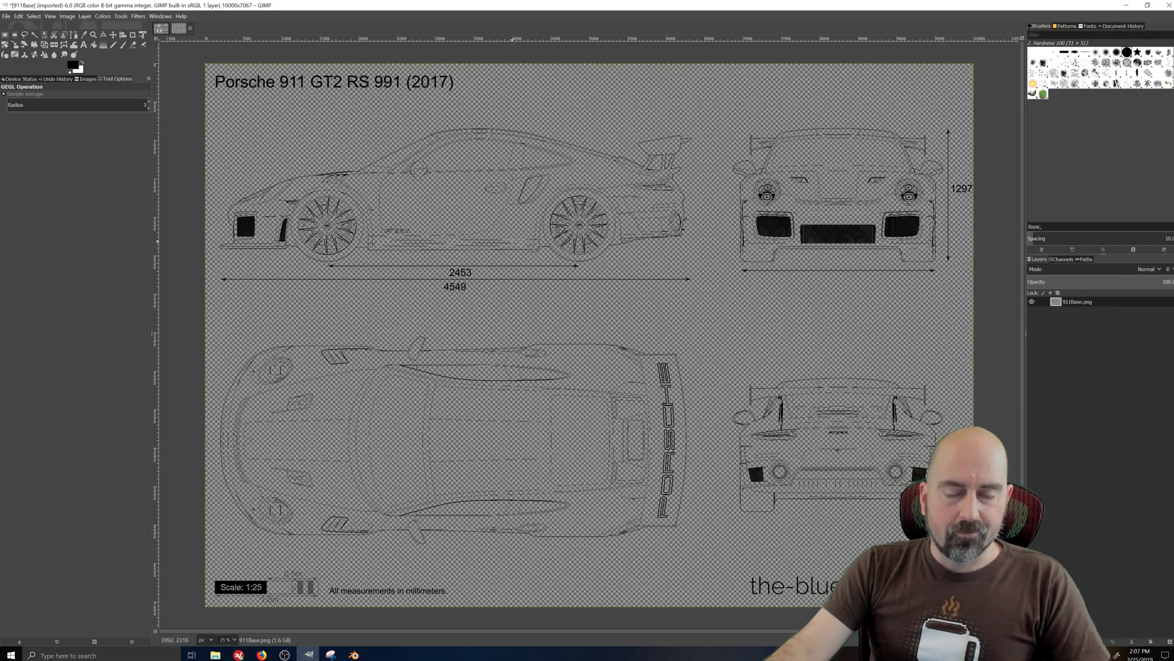
# Zoom and pan over the car's front and title to check the line-art
pyautogui.keyDown('ctrl'); pyautogui.scroll(3, 512, 241); pyautogui.keyUp('ctrl')
pyautogui.moveTo(512, 241); pyautogui.dragTo(723, 478, button='middle')
pyautogui.keyDown('ctrl'); pyautogui.scroll(5, 679, 442); pyautogui.keyUp('ctrl')
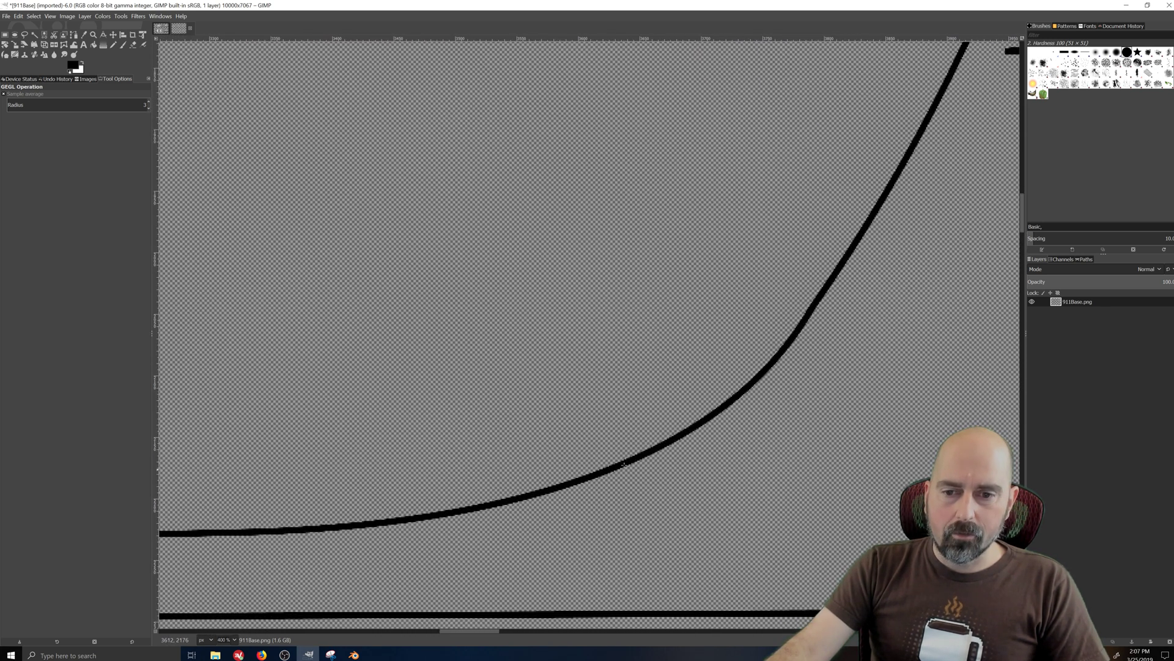
pyautogui.keyDown('ctrl'); pyautogui.scroll(-5, 551, 333); pyautogui.keyUp('ctrl')
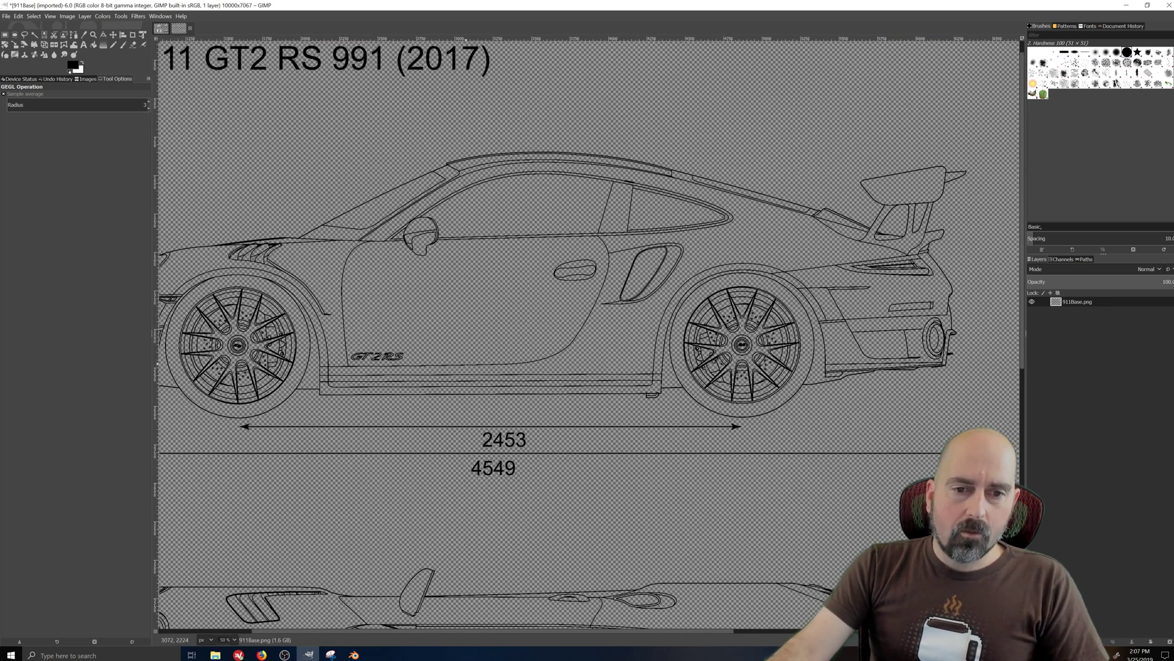
pyautogui.keyDown('ctrl'); pyautogui.scroll(1, 466, 365); pyautogui.keyUp('ctrl')
pyautogui.keyDown('ctrl'); pyautogui.scroll(2, 466, 365); pyautogui.keyUp('ctrl')
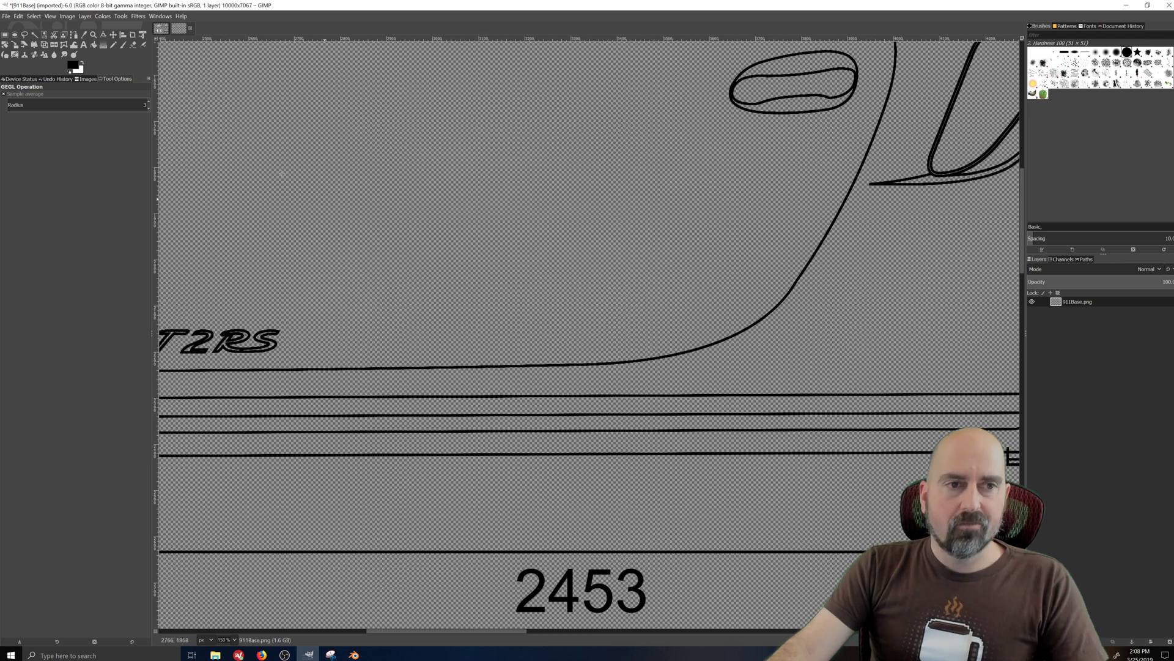
# Invert the blueprint's colours so the lines turn white
pyautogui.click(103, 16)
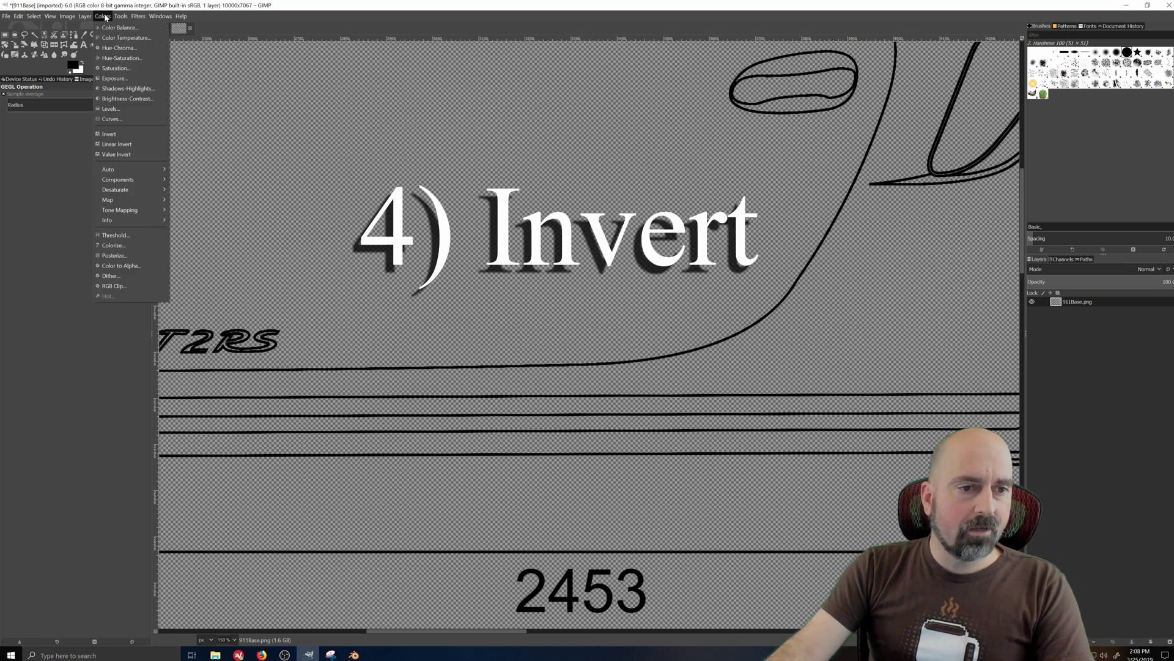
pyautogui.click(110, 134)
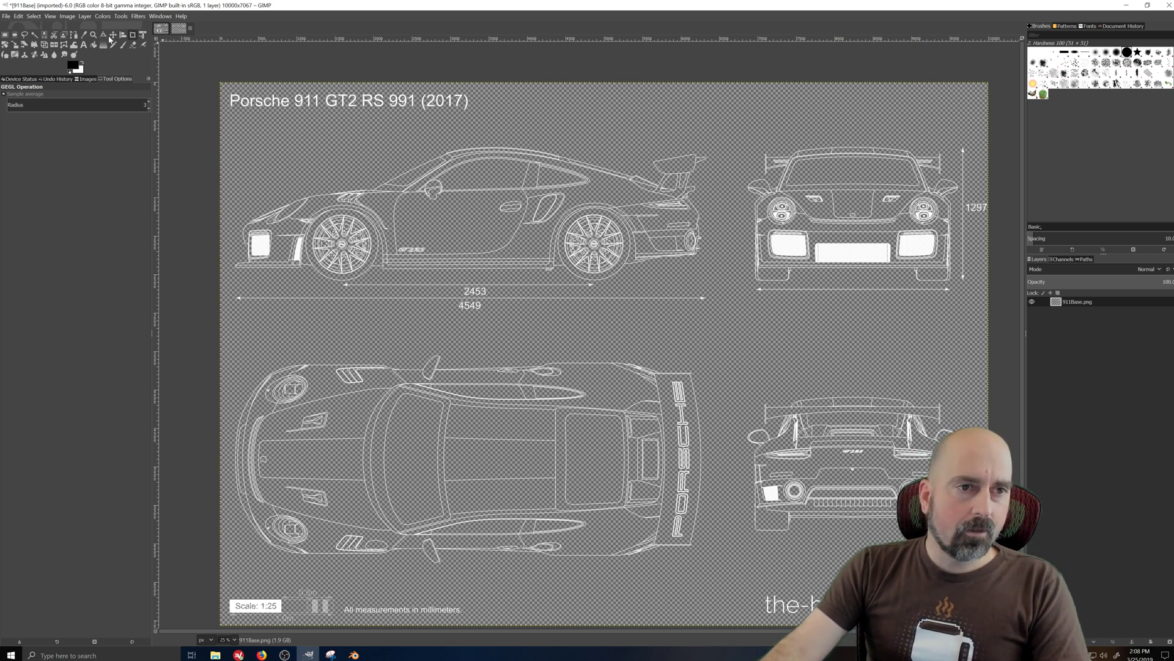
pyautogui.click(8, 17)
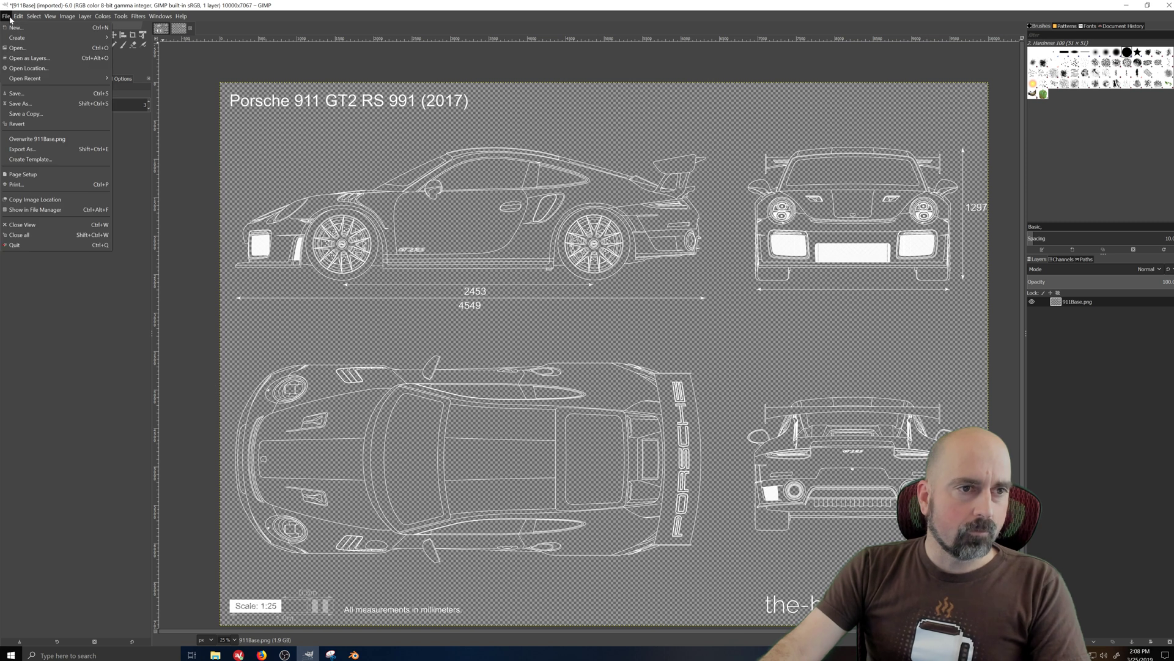
# Overwrite 911Base.png with the inverted white line-art version
pyautogui.click(36, 139)
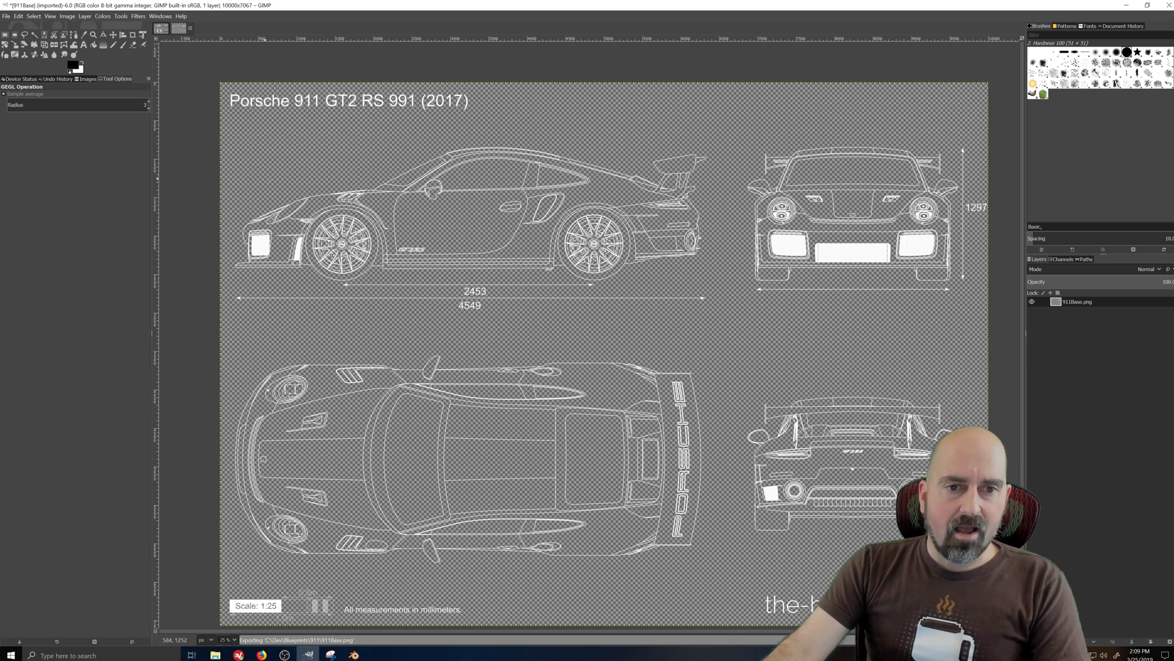
pyautogui.click(132, 37)
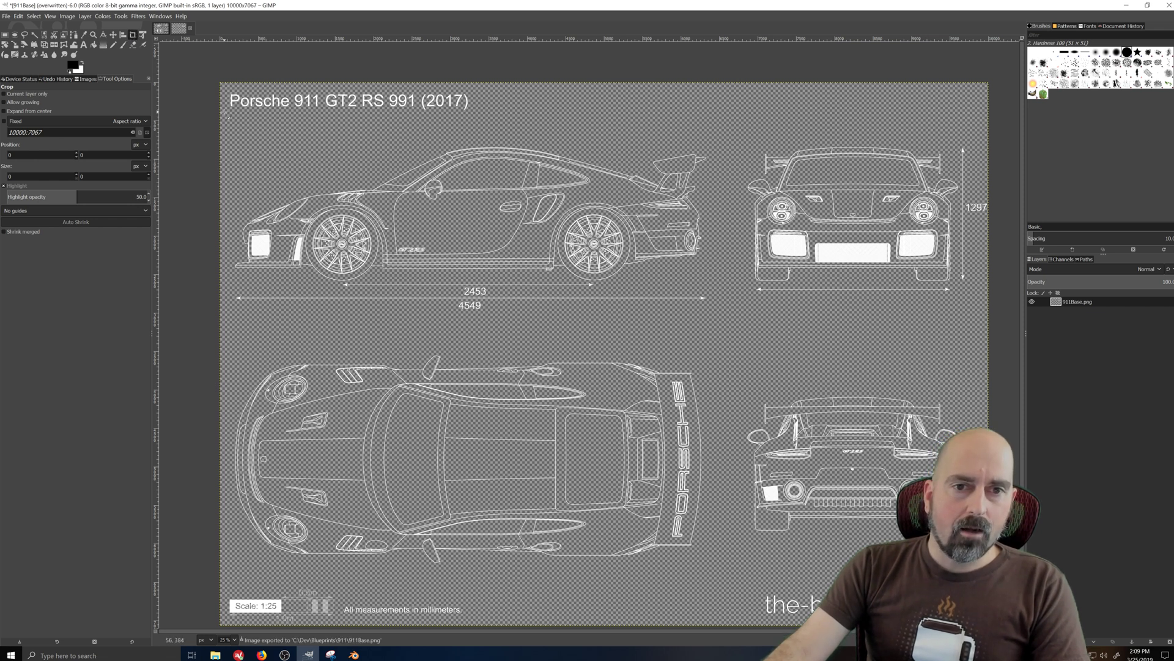
# Crop to the side view with its 2453 and 4549 dimensions, 6616 × 2852 pixels
pyautogui.moveTo(224, 112); pyautogui.dragTo(720, 329)
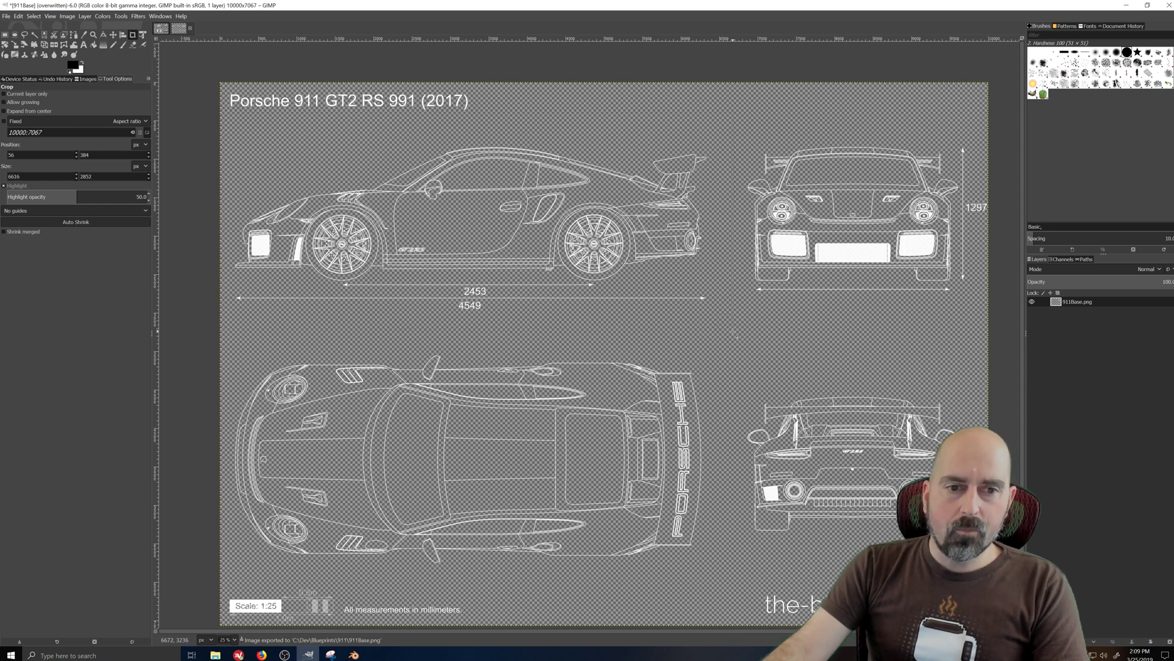
pyautogui.moveTo(737, 336); pyautogui.dragTo(737, 335)
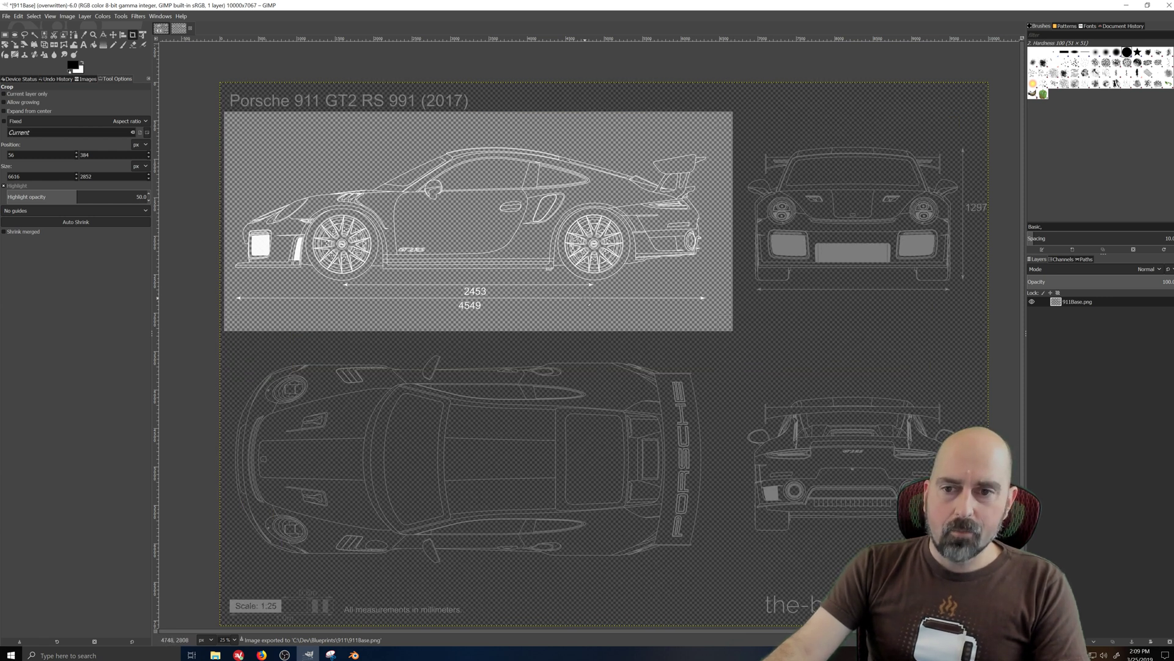
pyautogui.click(584, 298)
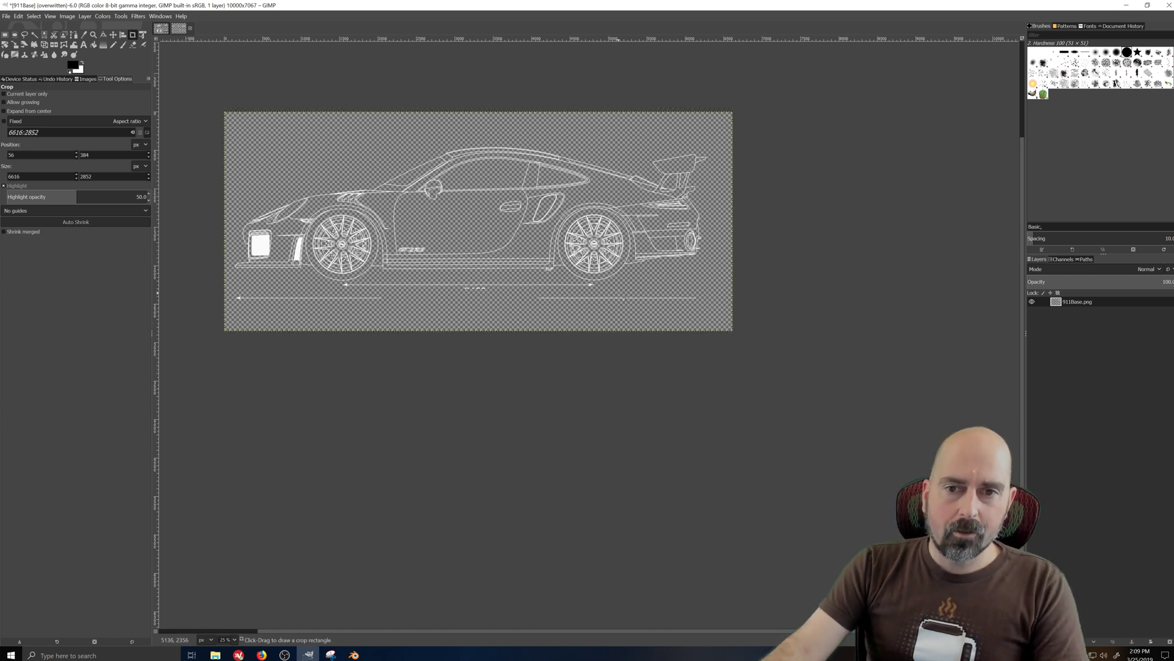
# Export the cropped side view as 911_Side.png, then undo the crop
pyautogui.click(7, 19)
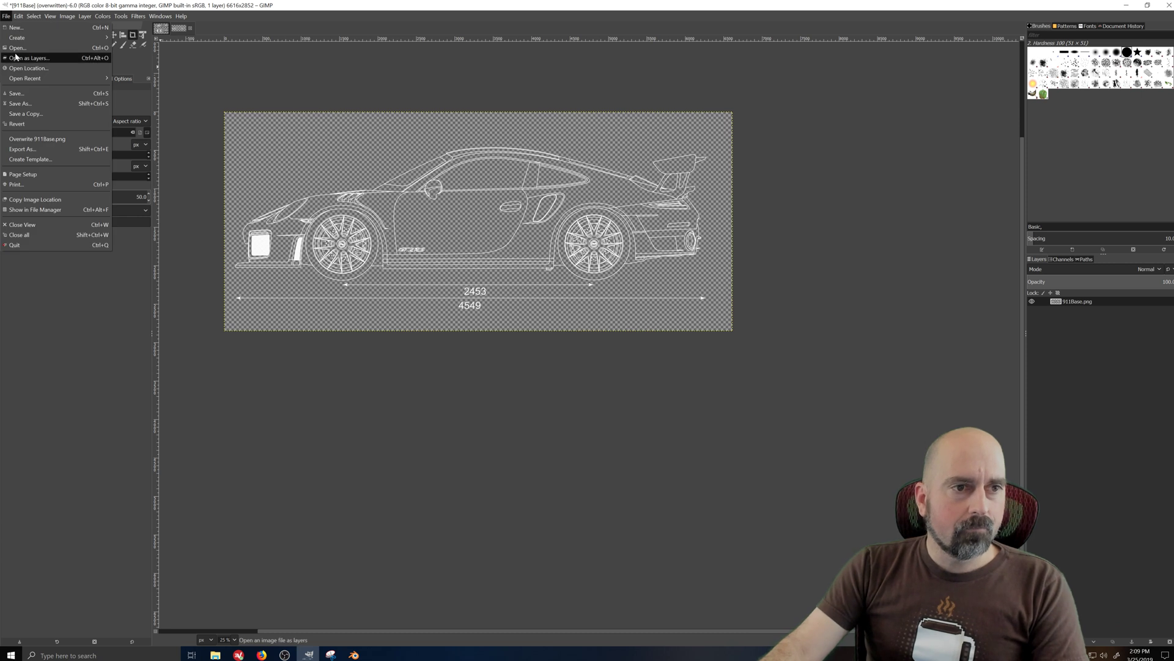
pyautogui.click(47, 150)
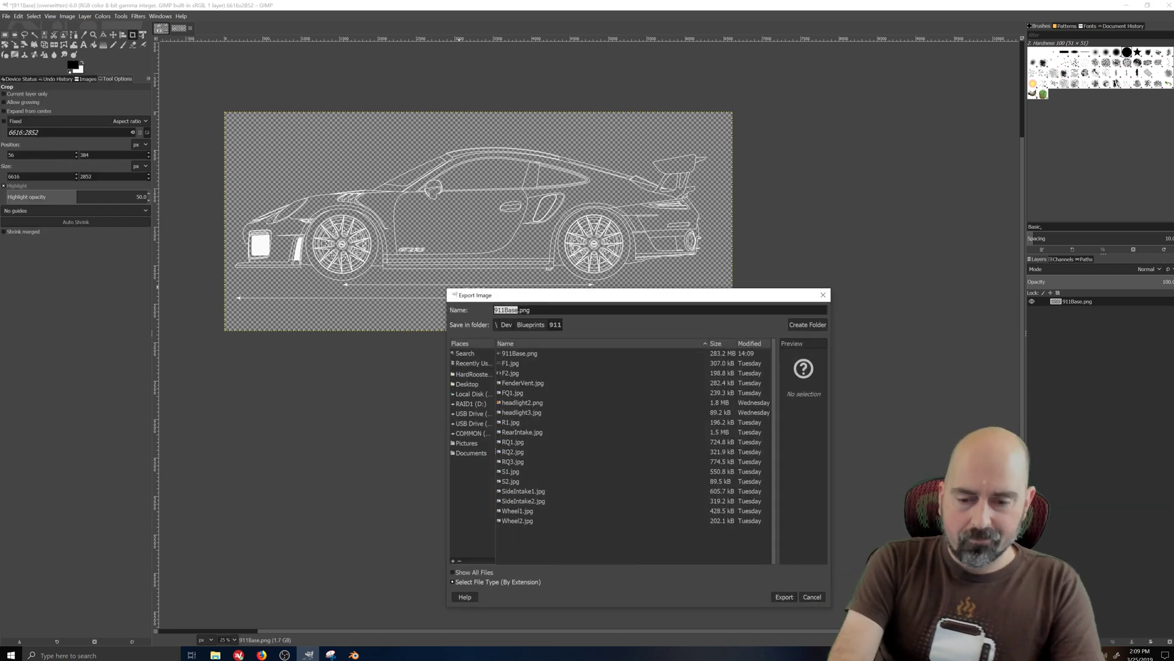
pyautogui.write('911_Side')
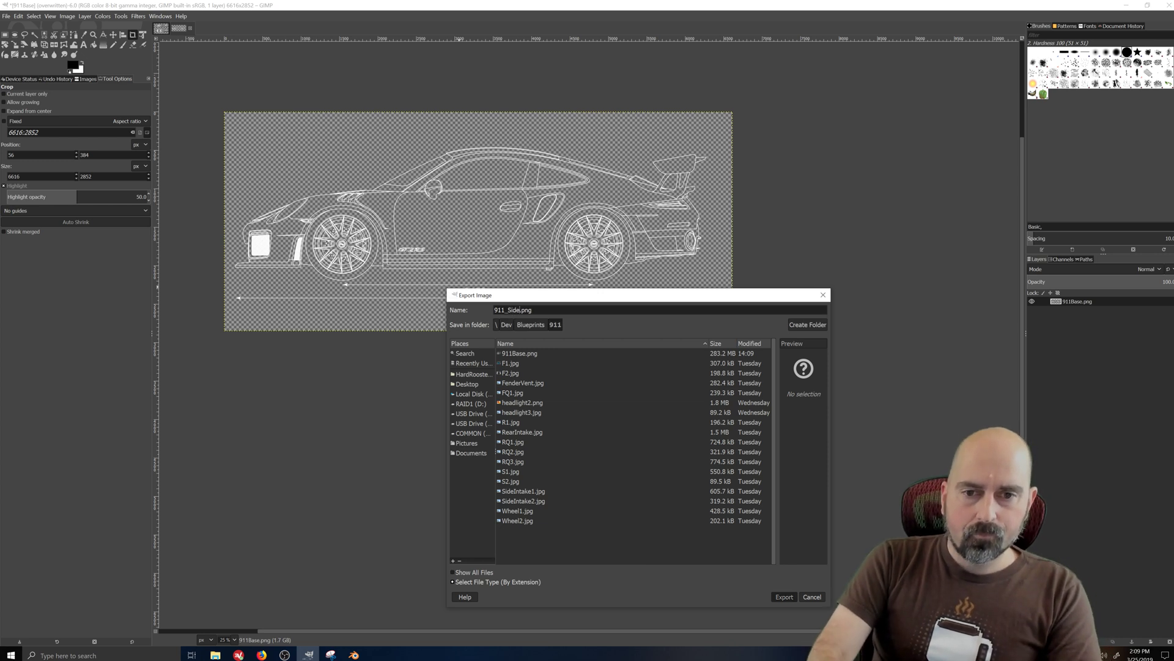
pyautogui.press('Return')
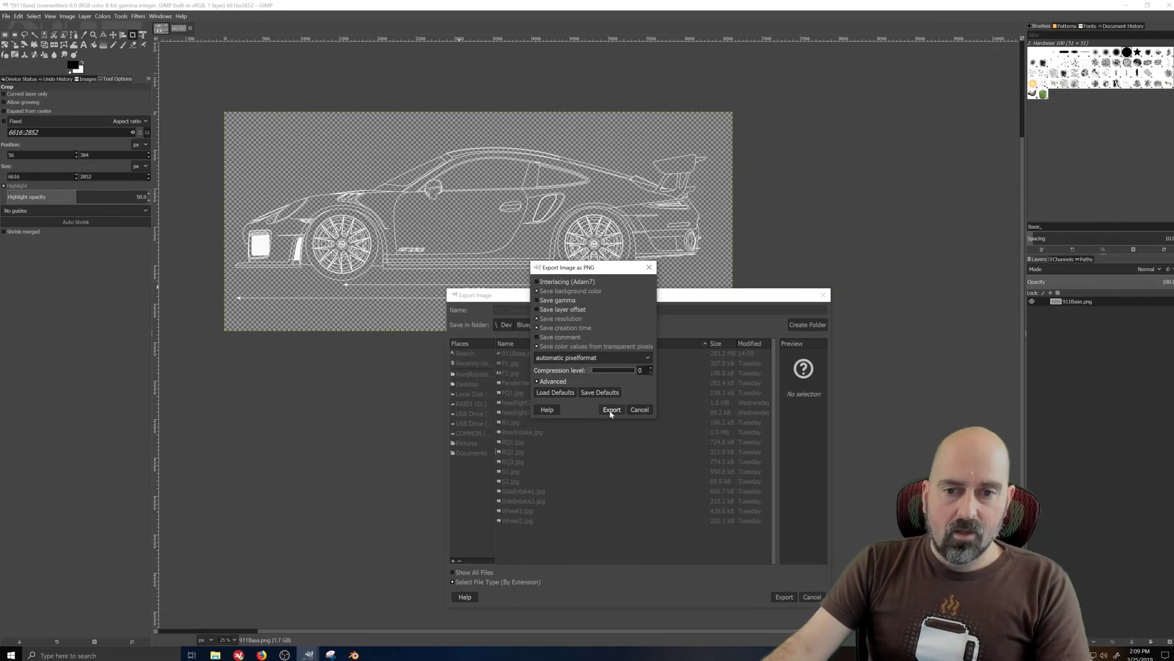
pyautogui.click(611, 410)
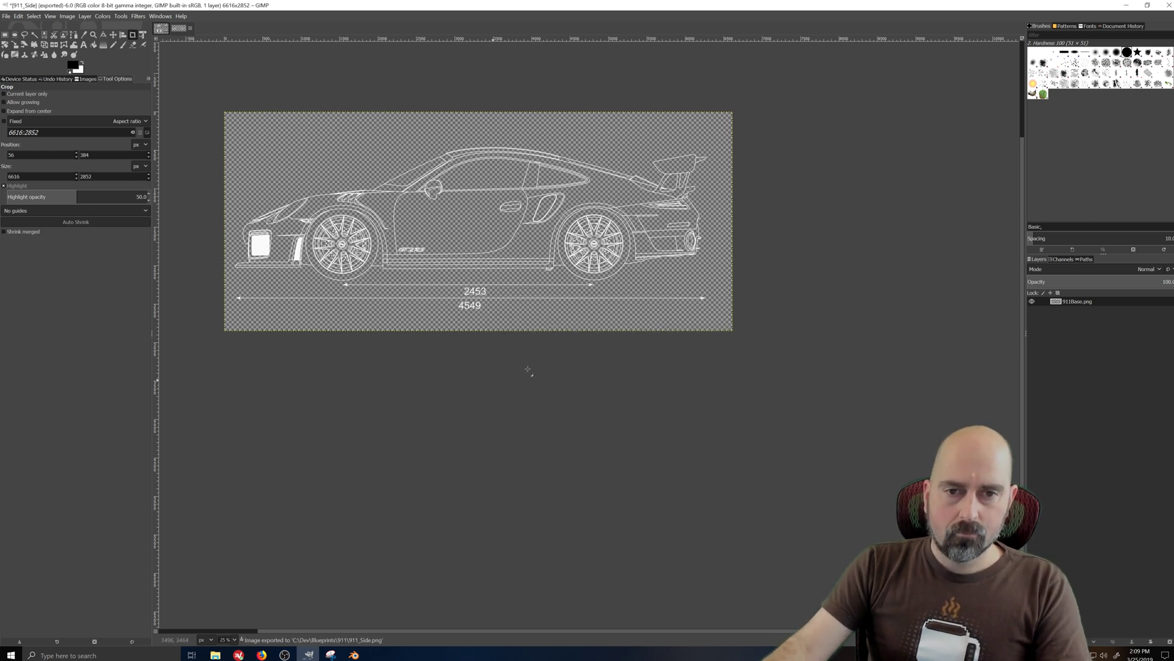
pyautogui.click(570, 356)
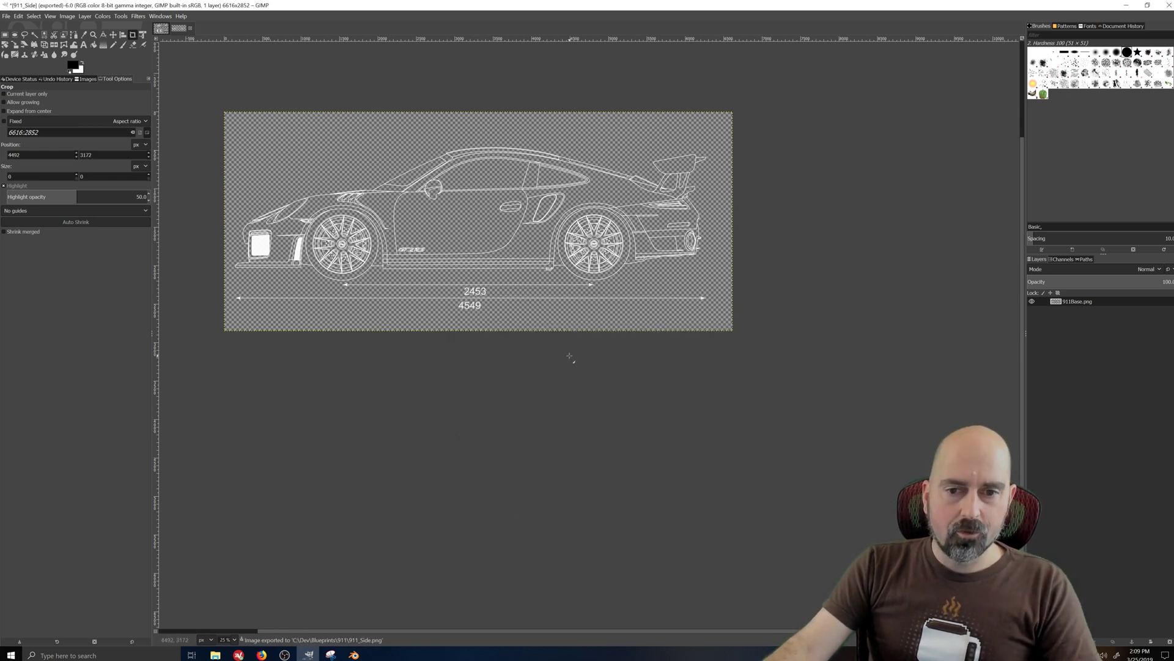
pyautogui.hotkey('ctrl', 'z')
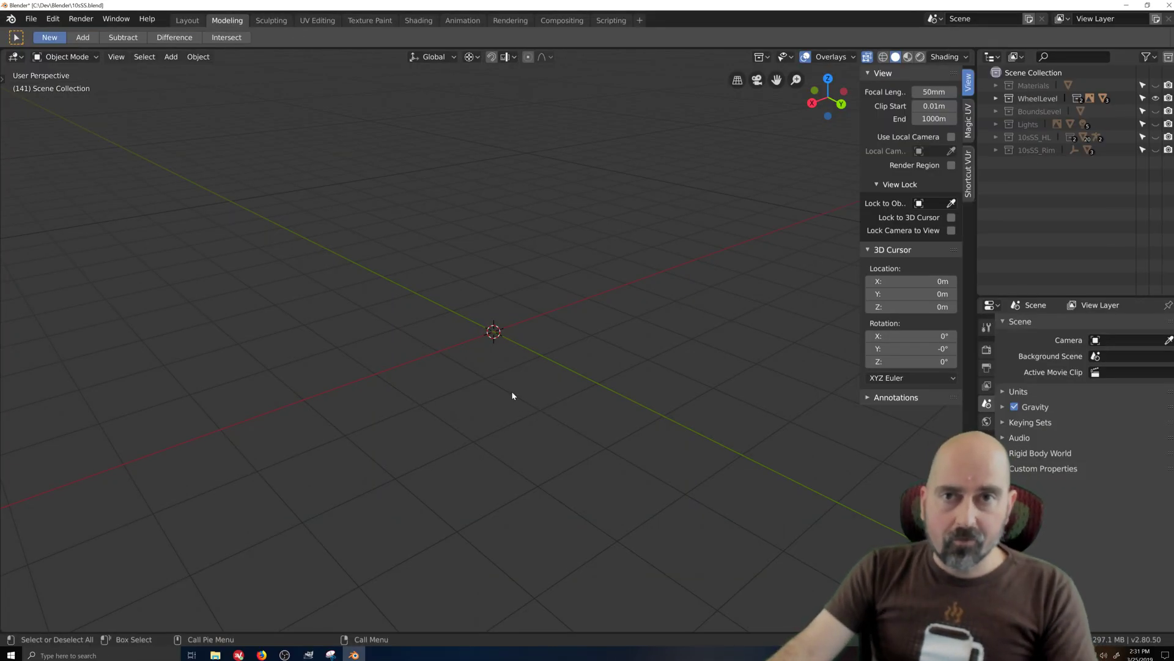
# Add an image empty at the origin and browse to the Blueprints folder for 911_Side.png
pyautogui.hotkey('shift', 'a')
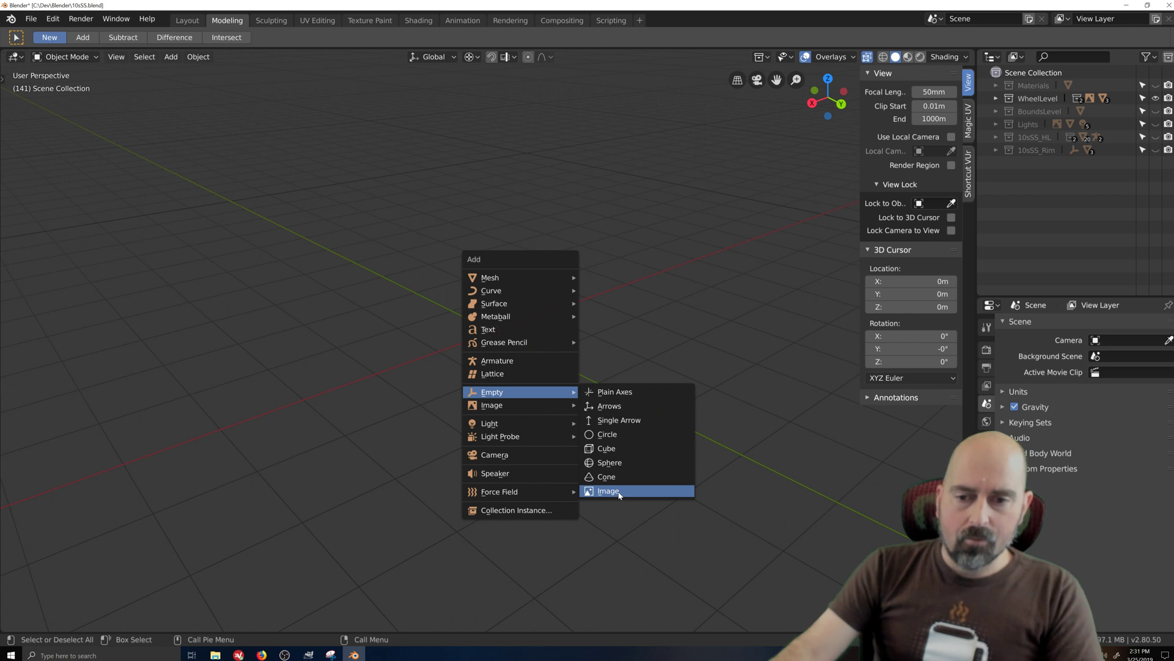
pyautogui.click(616, 491)
pyautogui.scroll(4, 532, 407)
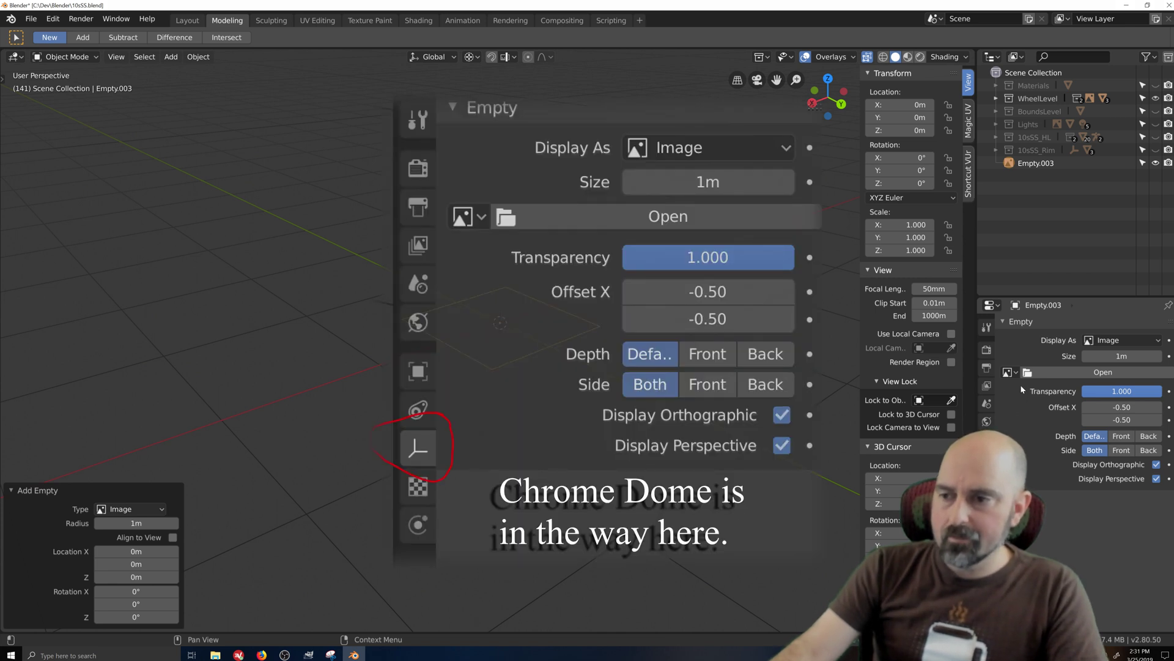
pyautogui.click(1100, 372)
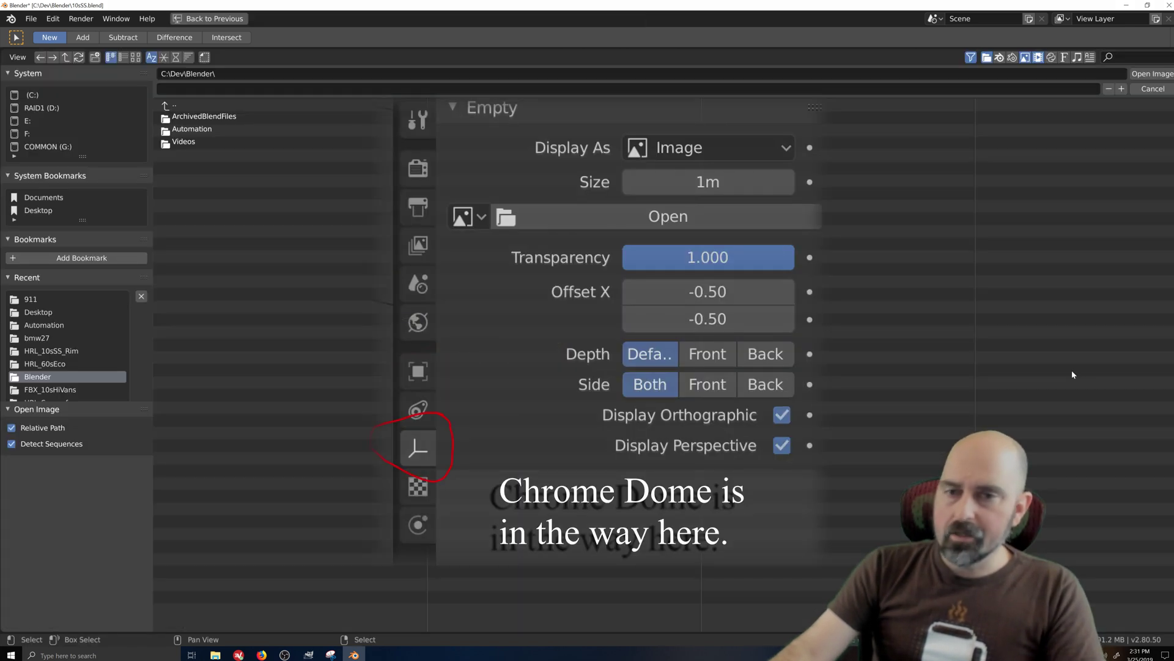
pyautogui.click(174, 106)
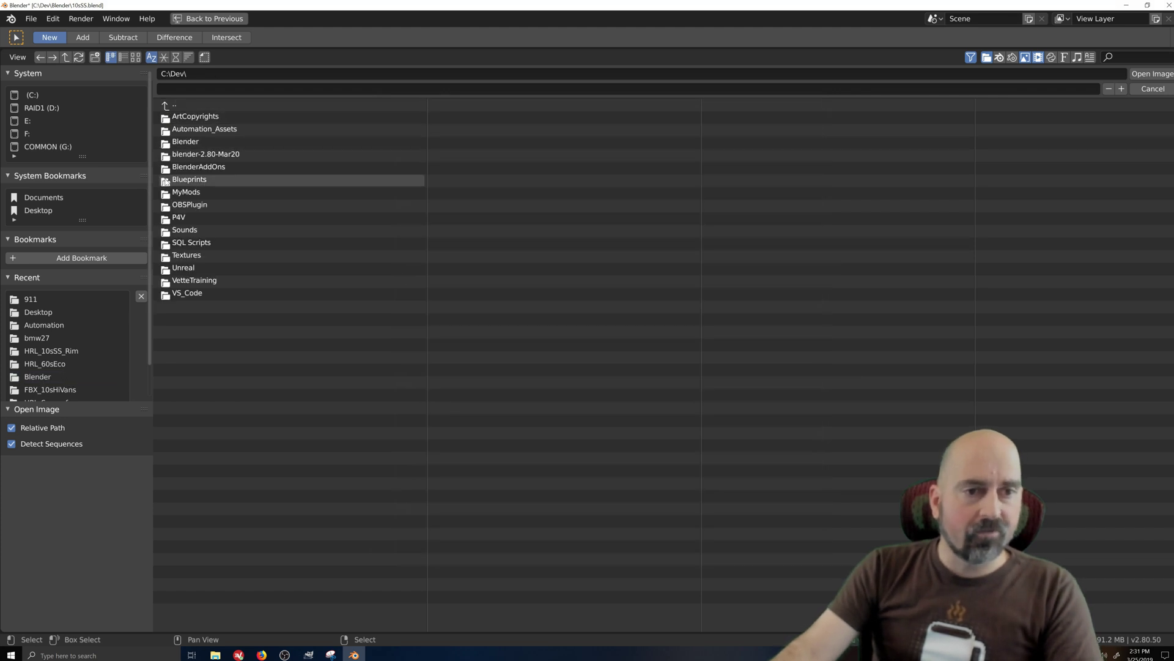
pyautogui.doubleClick(189, 179)
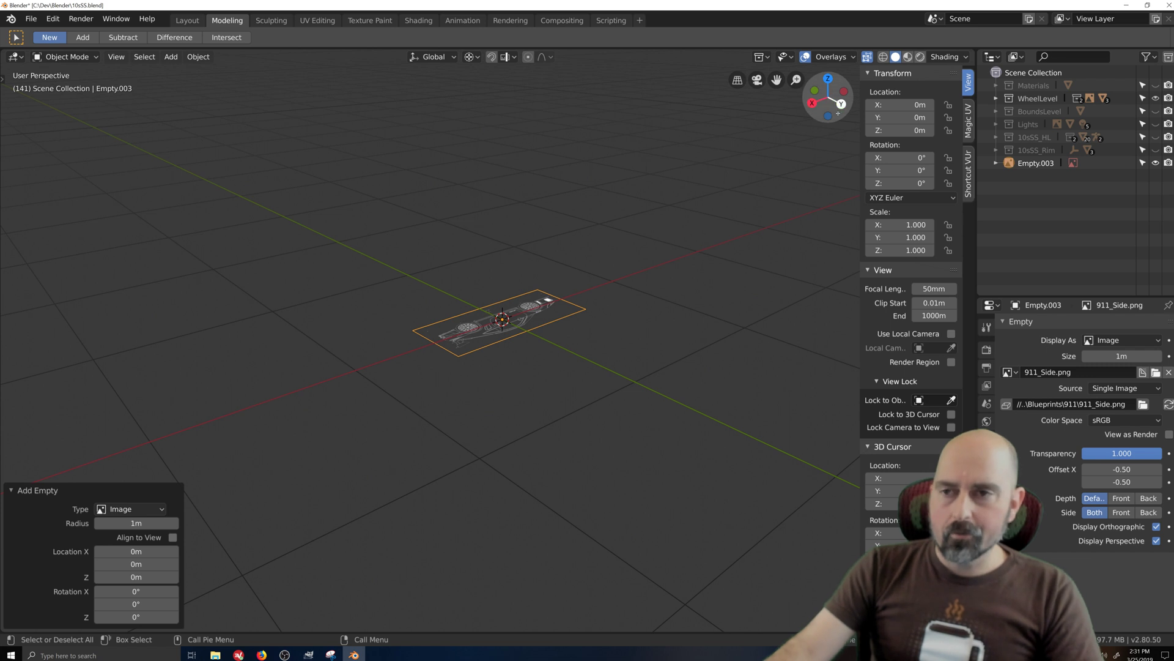
# Rotate the side blueprint empty 90° about X and 90° about Z so it stands upright
pyautogui.moveTo(367, 290); pyautogui.dragTo(455, 348, button='middle')
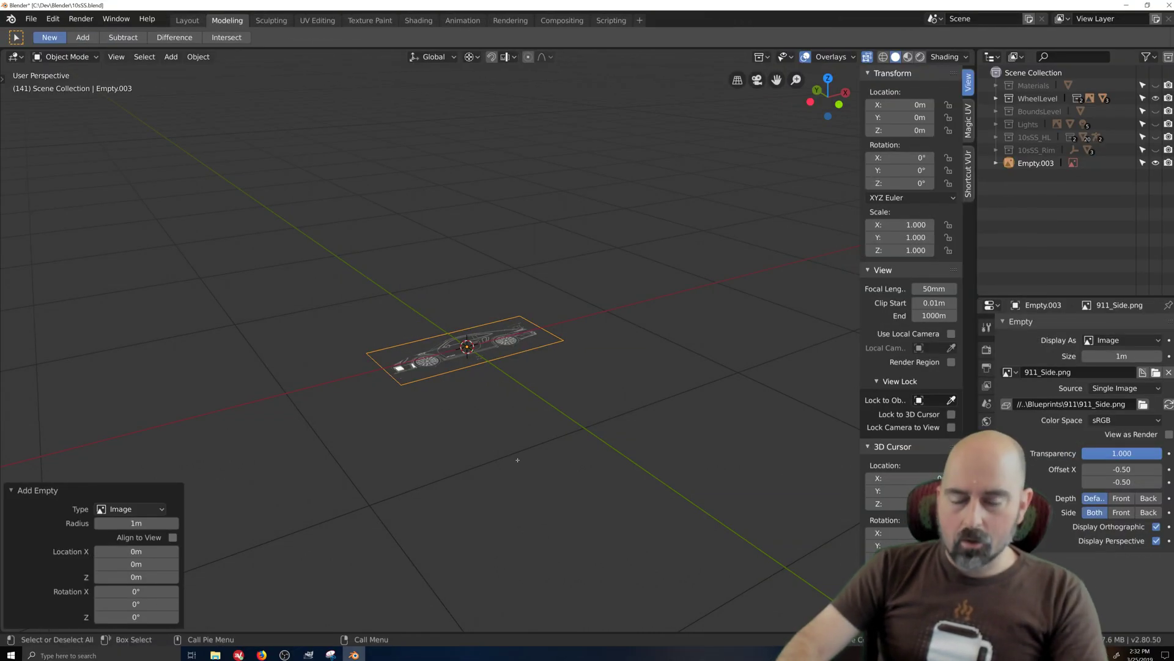
pyautogui.write('r90')
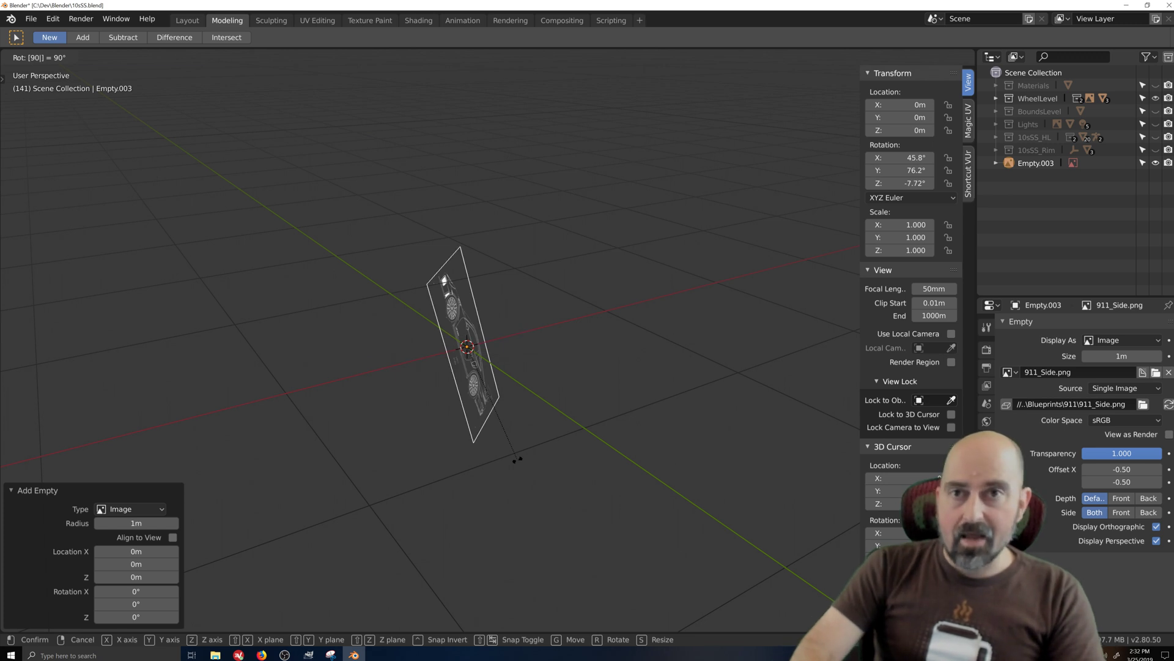
pyautogui.write('x')
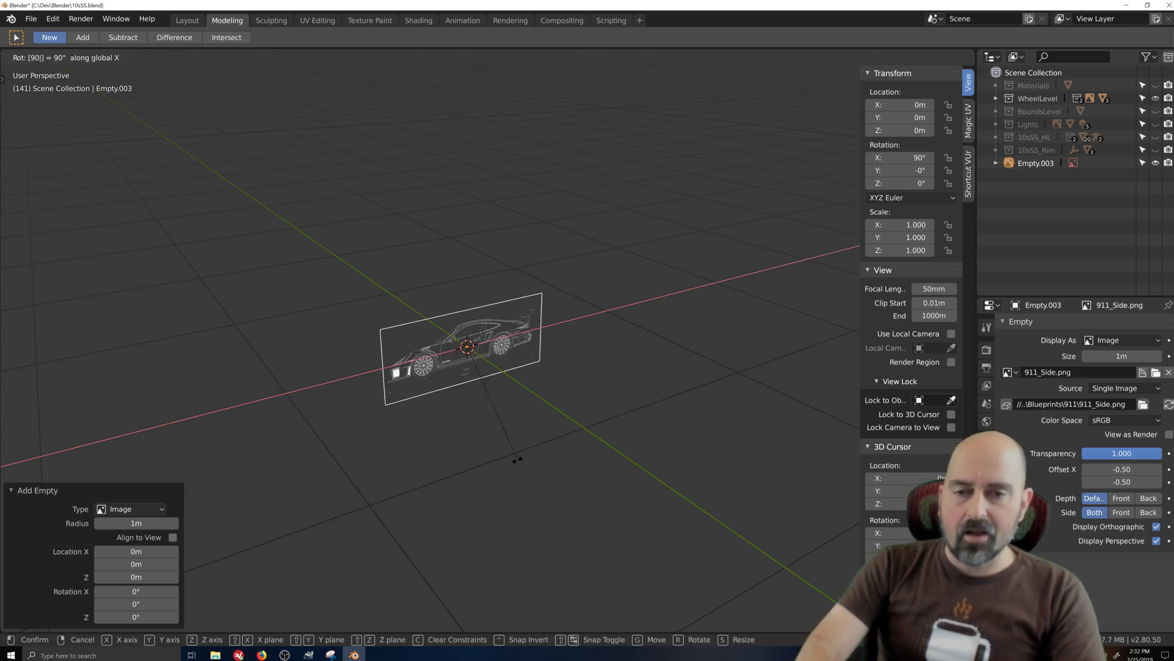
pyautogui.press('Return')
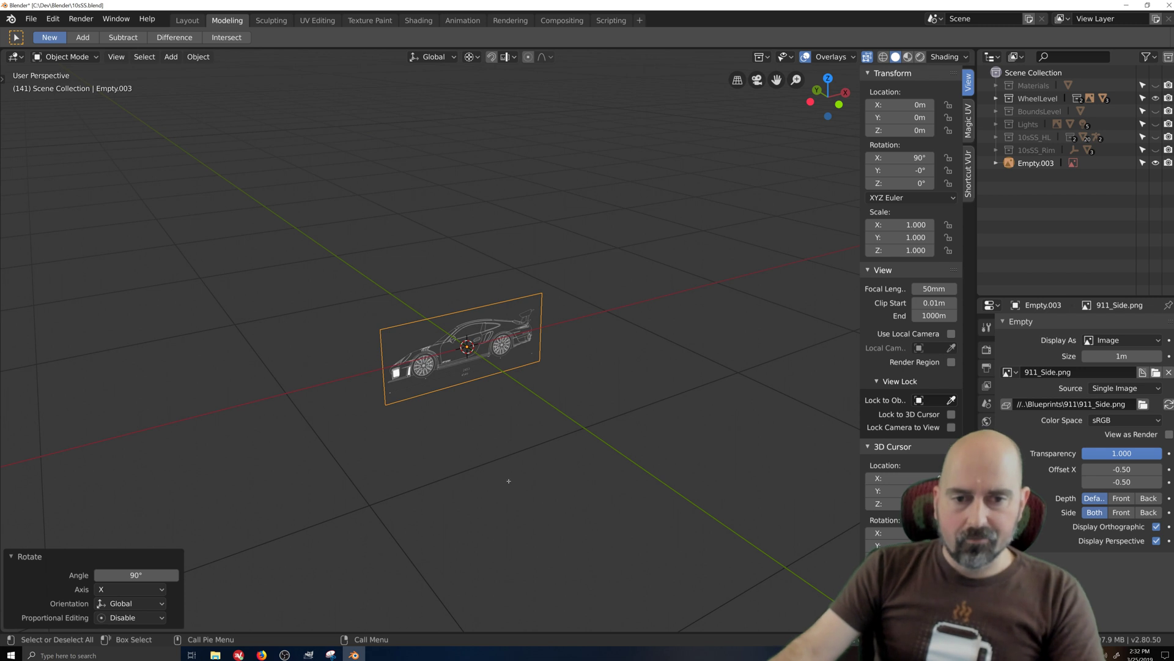
pyautogui.write('r')
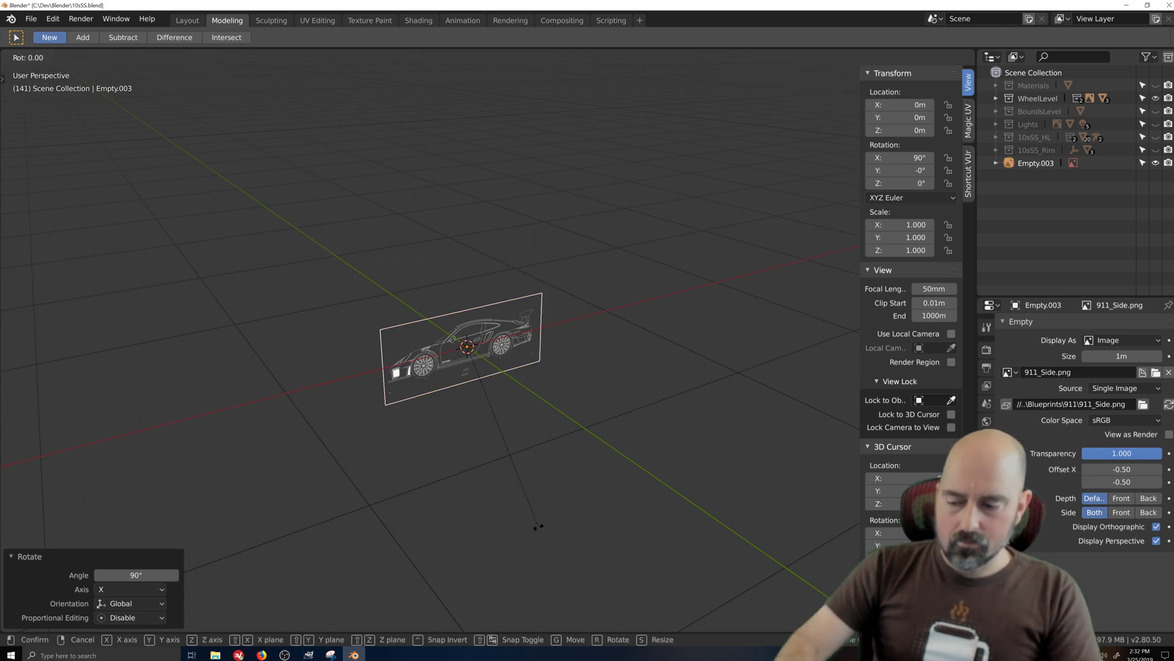
pyautogui.write('z90')
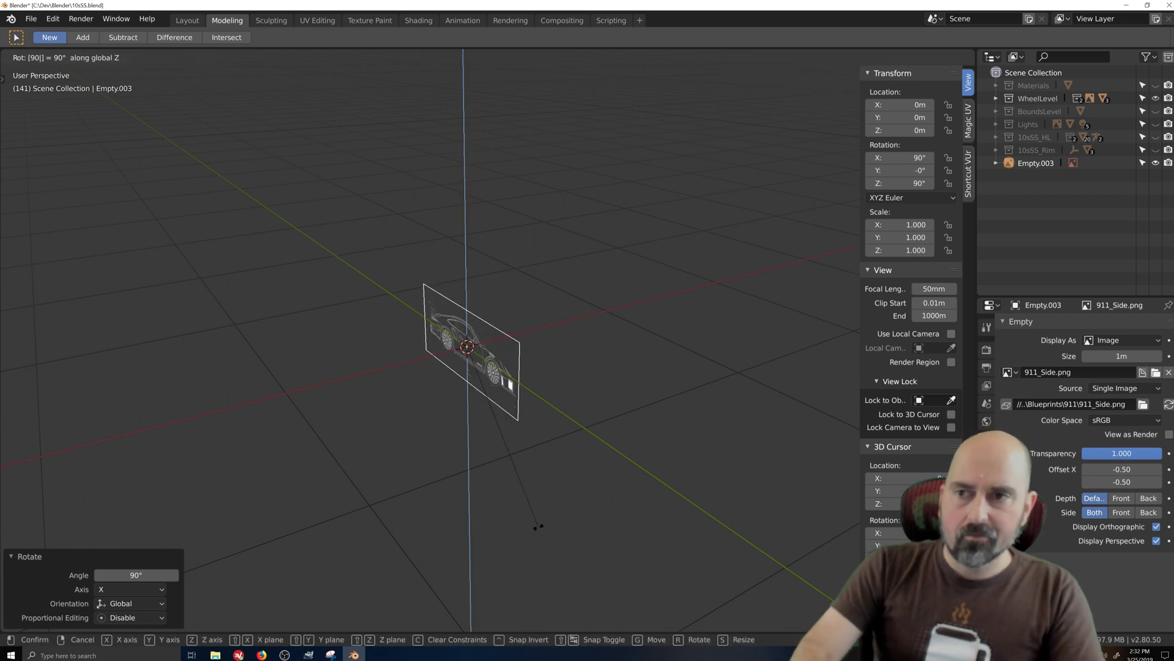
pyautogui.press('Return')
pyautogui.moveTo(539, 527); pyautogui.dragTo(497, 425, button='middle')
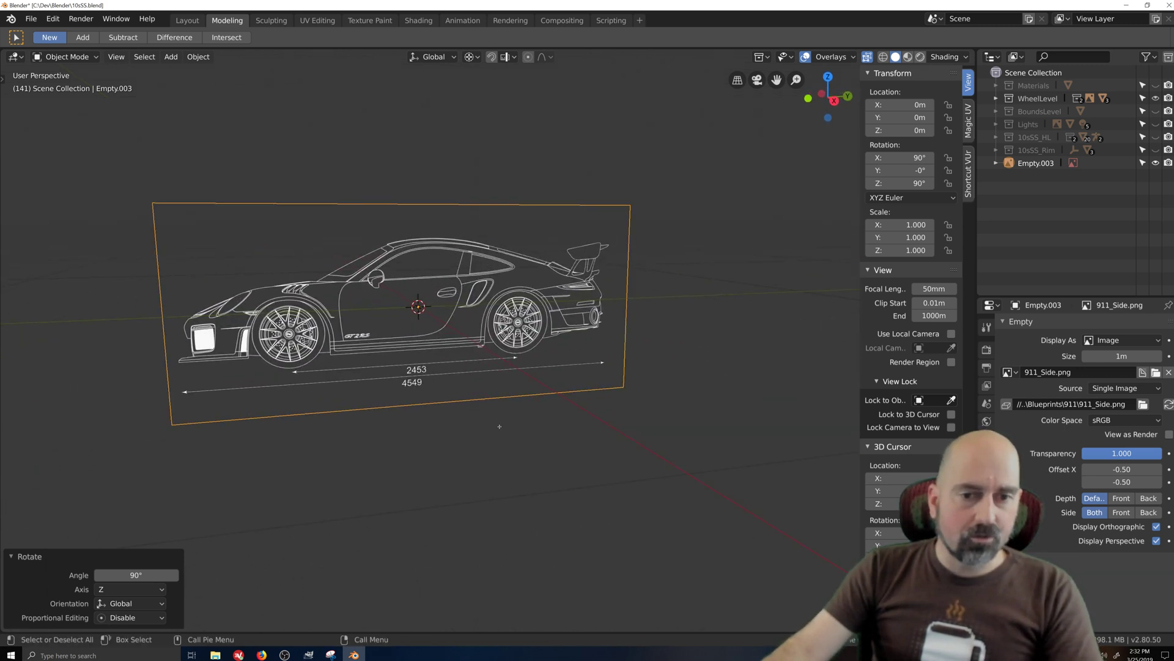
pyautogui.moveTo(500, 429); pyautogui.dragTo(480, 447, button='middle')
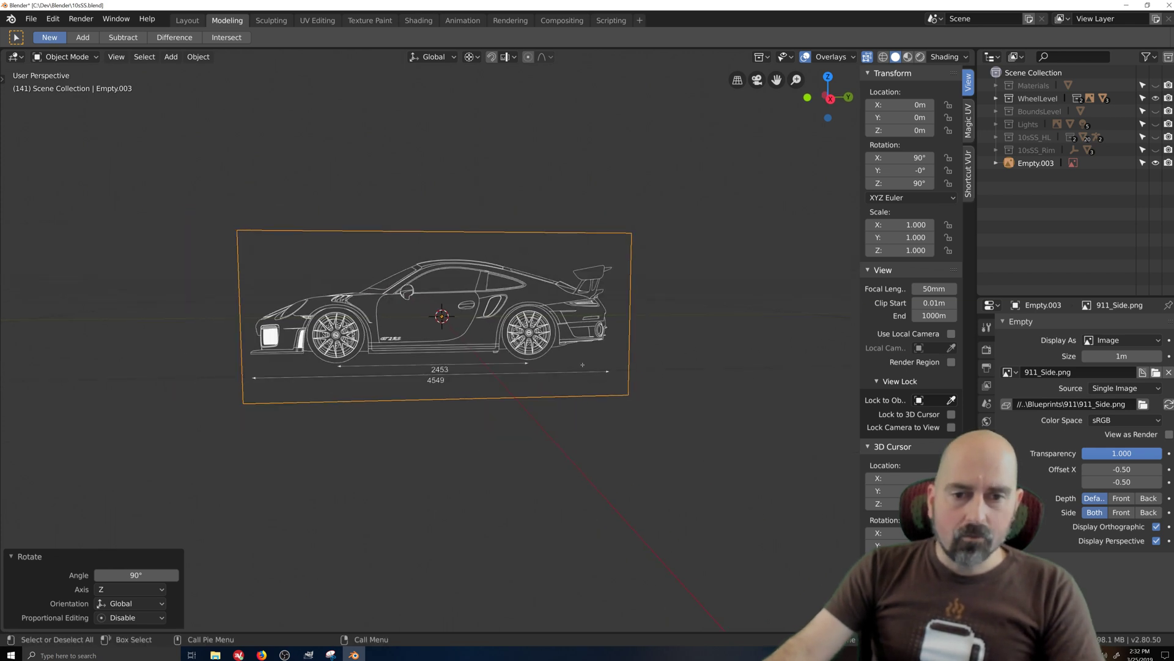
pyautogui.scroll(-3, 440, 316)
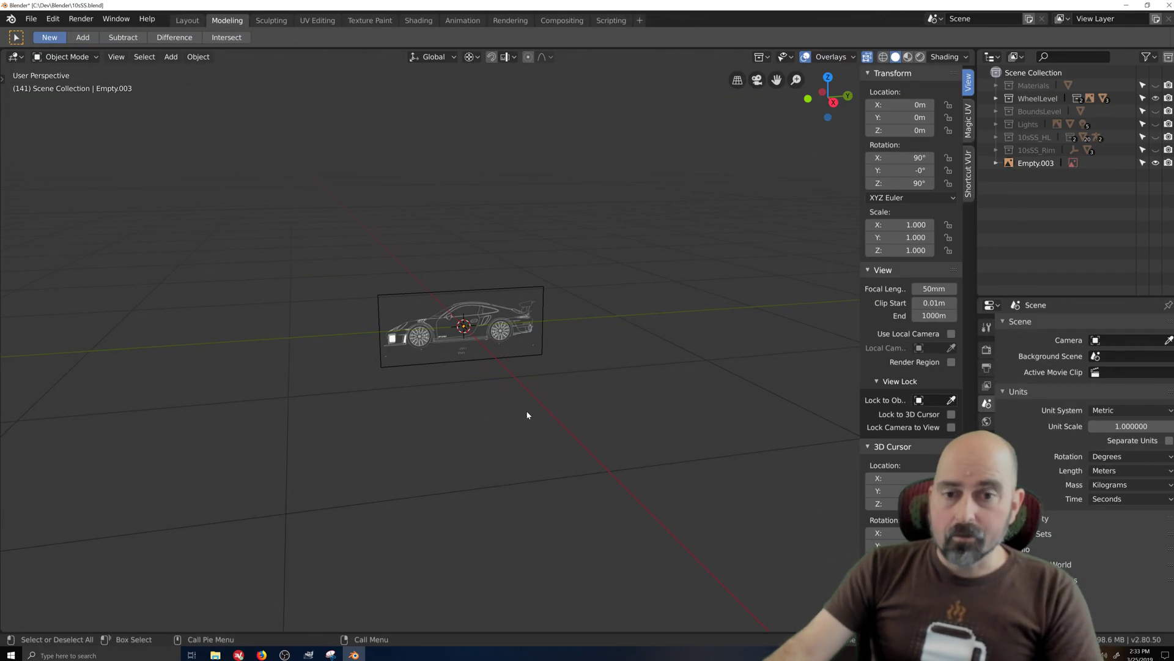
pyautogui.scroll(5, 472, 453)
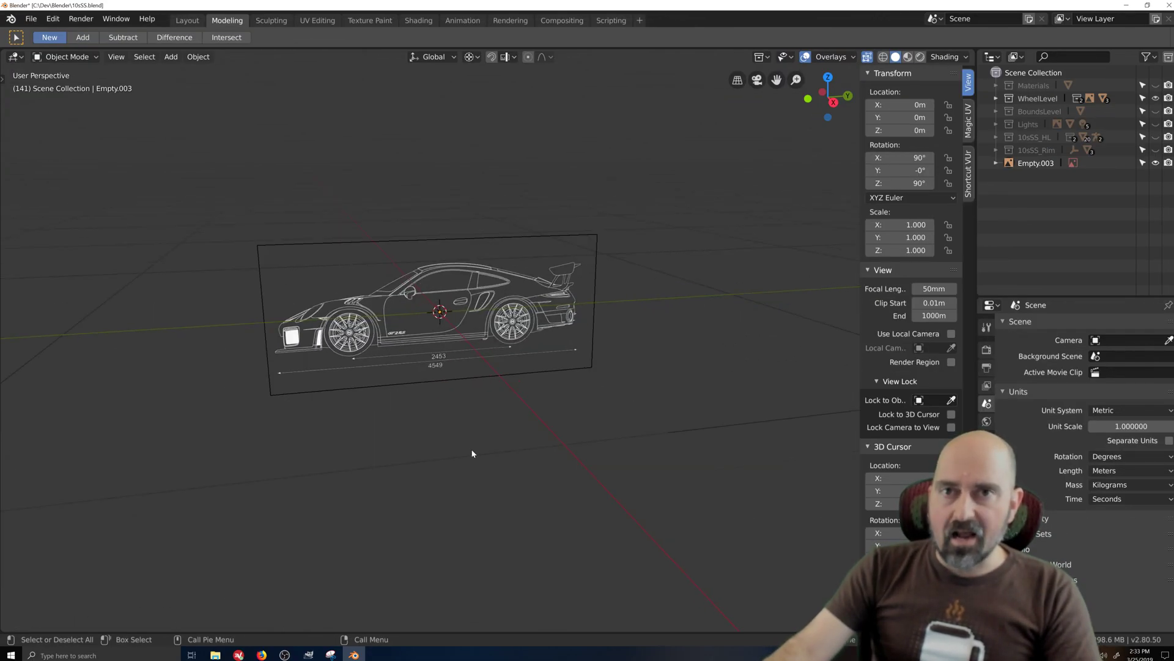
pyautogui.scroll(2, 472, 453)
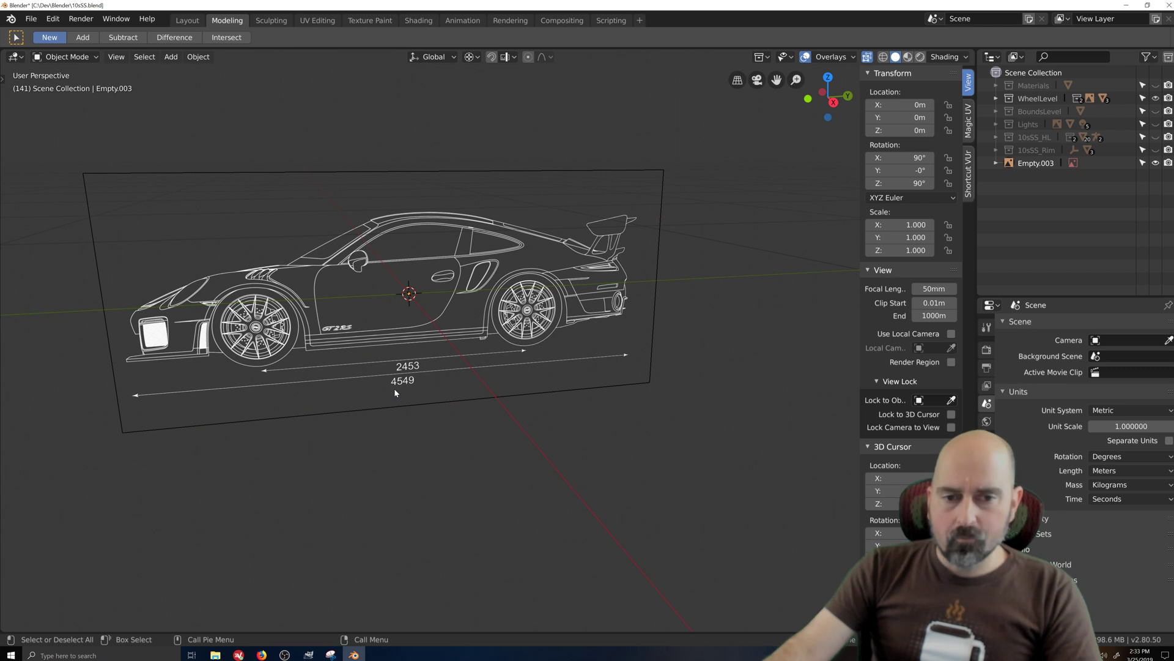
pyautogui.scroll(-6, 520, 480)
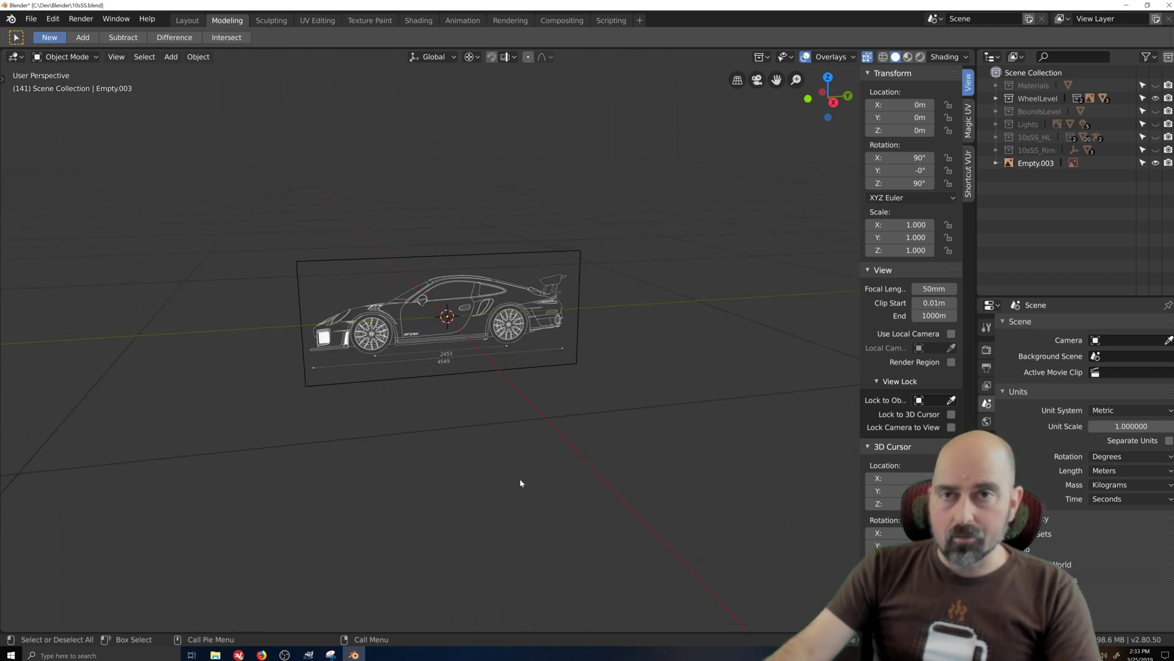
# Add a cube and set its Y dimension to 4.549 m to match the car's length
pyautogui.scroll(-1, 509, 466)
pyautogui.hotkey('shift', 'a')
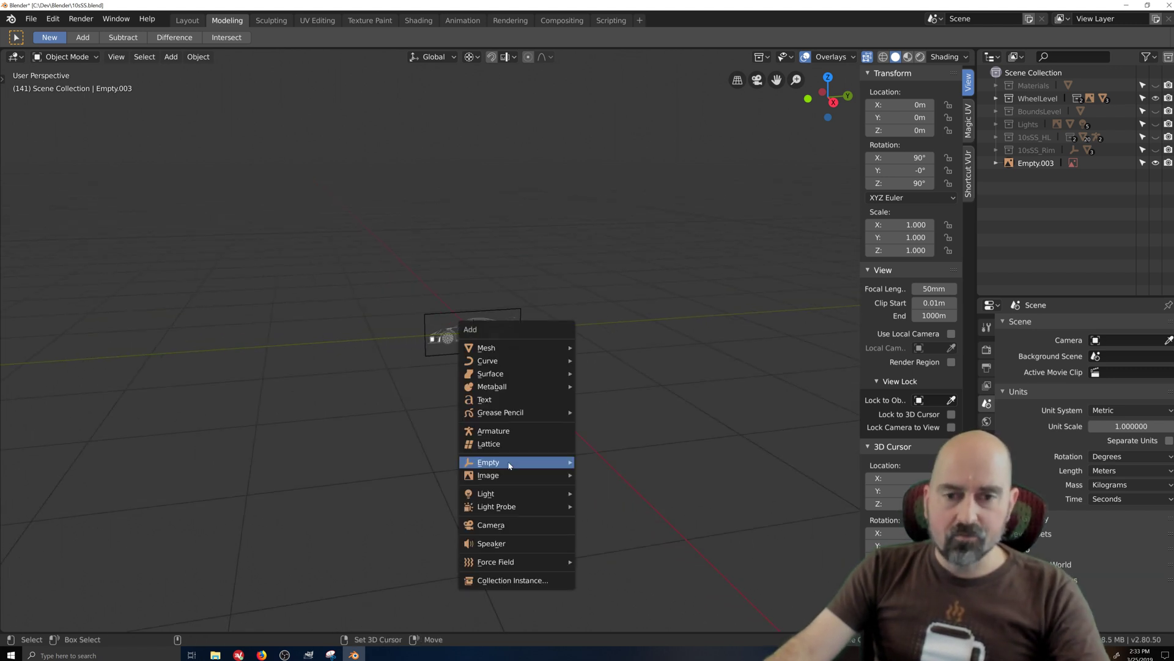
pyautogui.moveTo(509, 465)
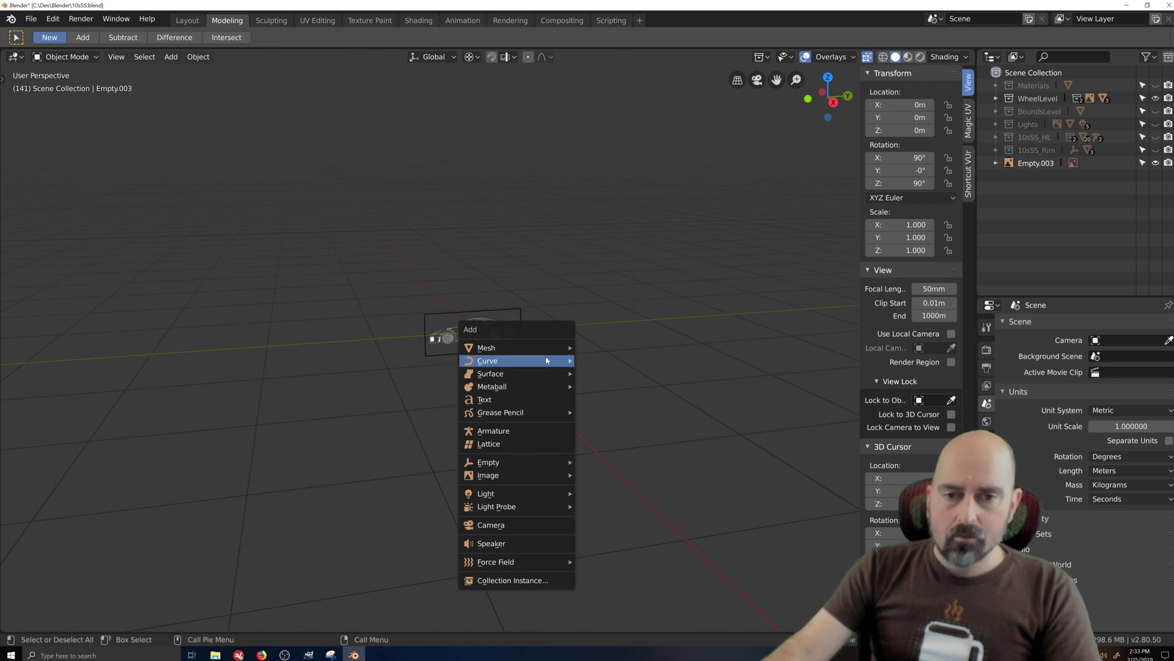
pyautogui.moveTo(550, 347)
pyautogui.click(588, 361)
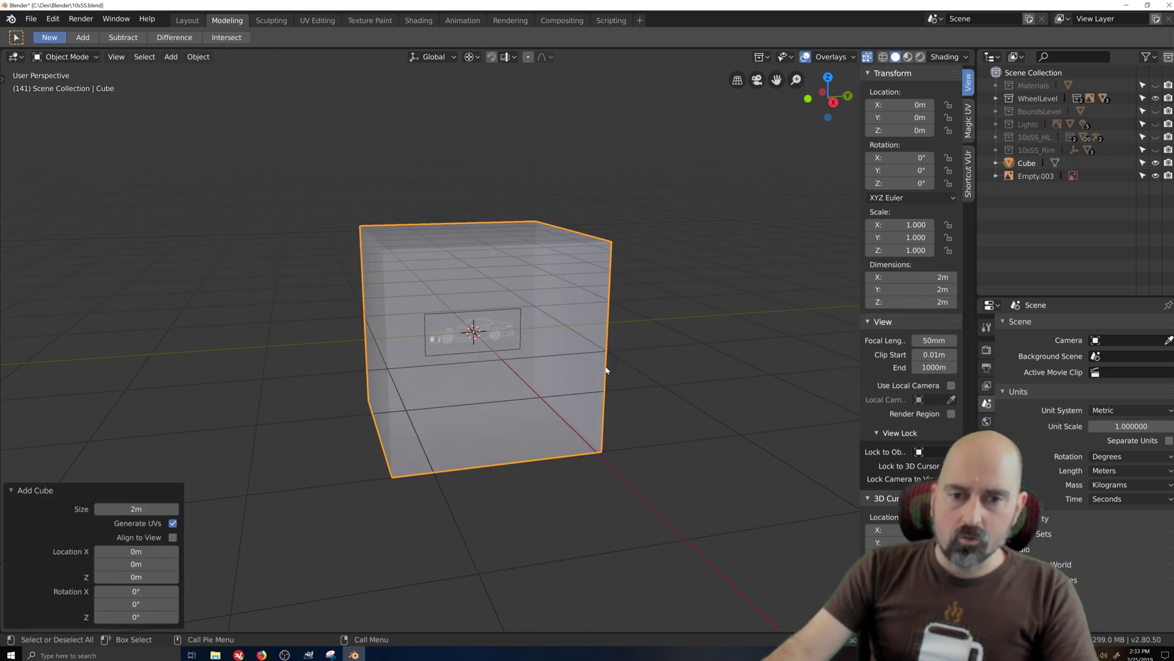
pyautogui.scroll(5, 487, 479)
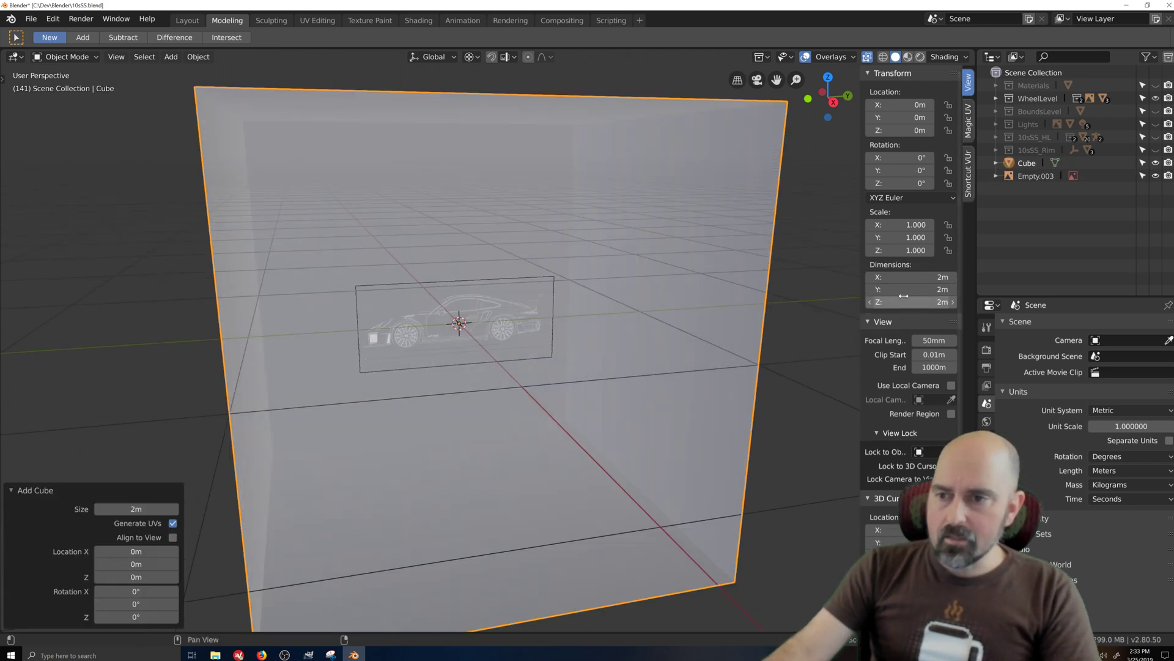
pyautogui.scroll(3, 595, 390)
pyautogui.scroll(2, 594, 391)
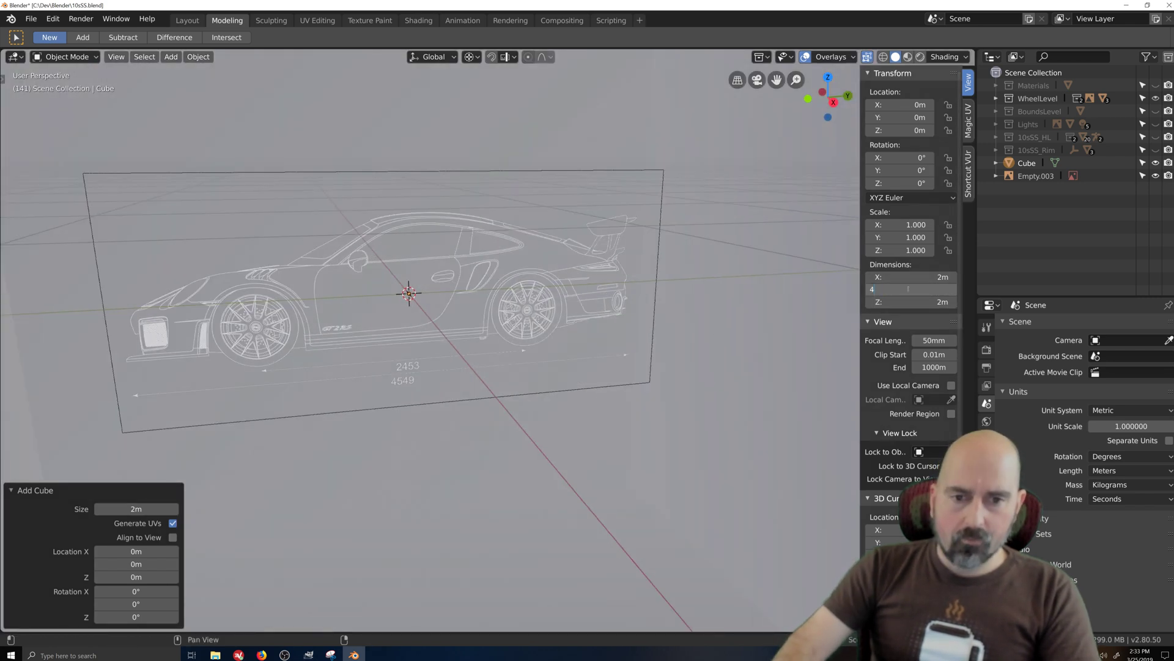
pyautogui.write('9m')
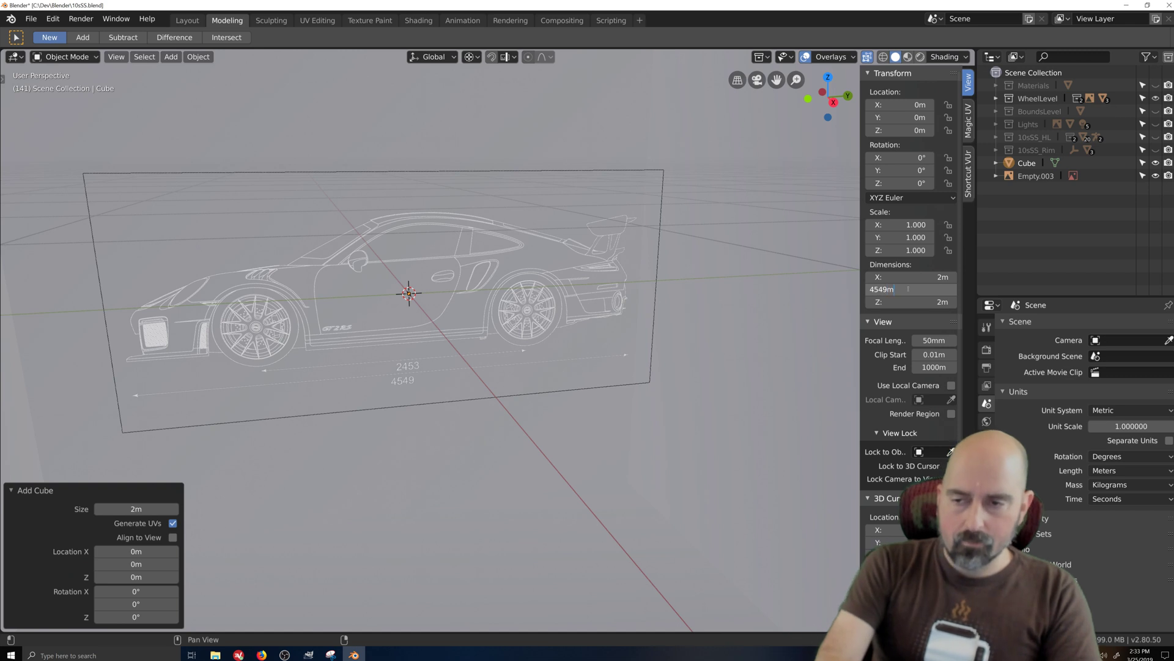
pyautogui.press('Return')
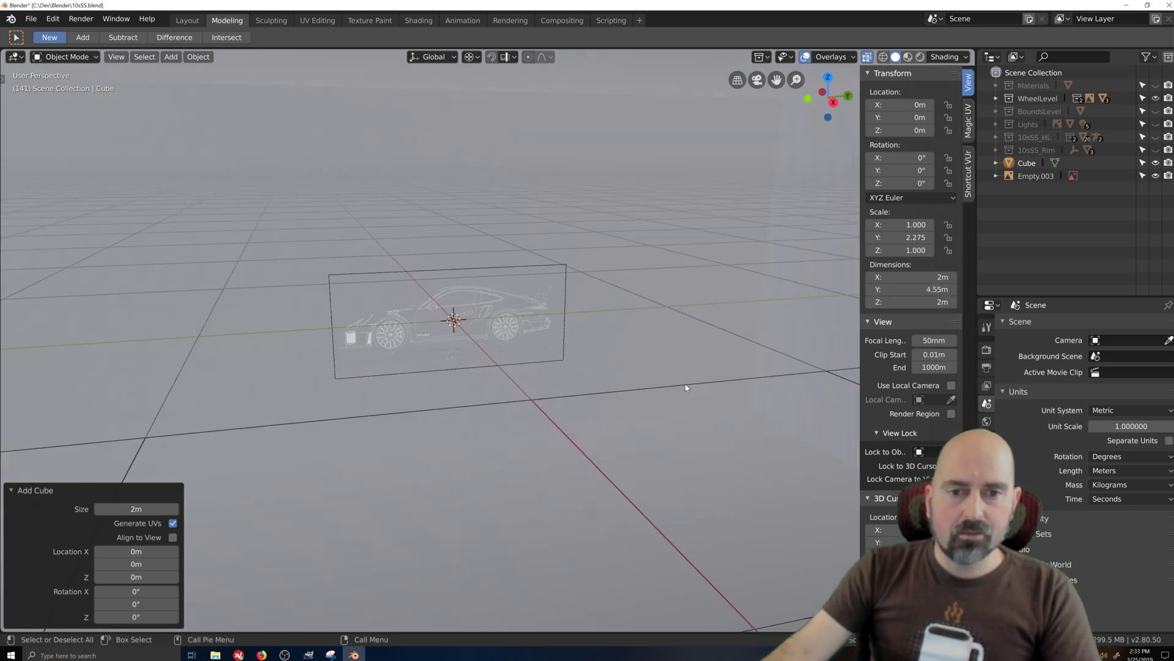
pyautogui.scroll(-5, 687, 385)
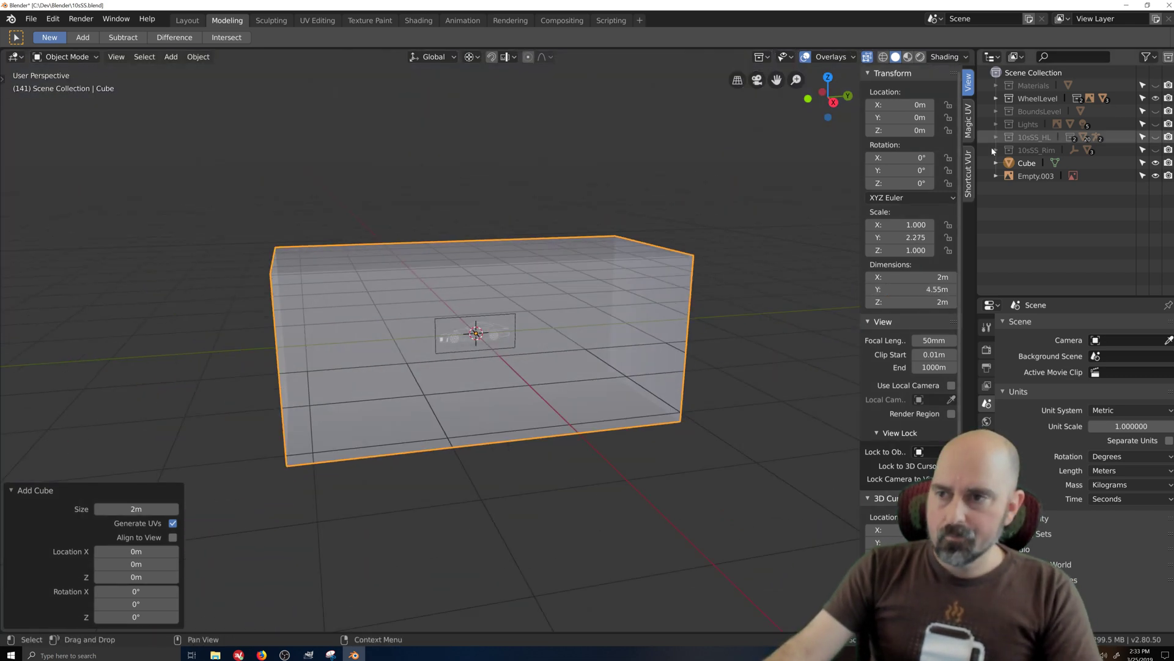
# Select Empty.003 and scale the side blueprint up to 4.918 in orthographic side view
pyautogui.click(1034, 176)
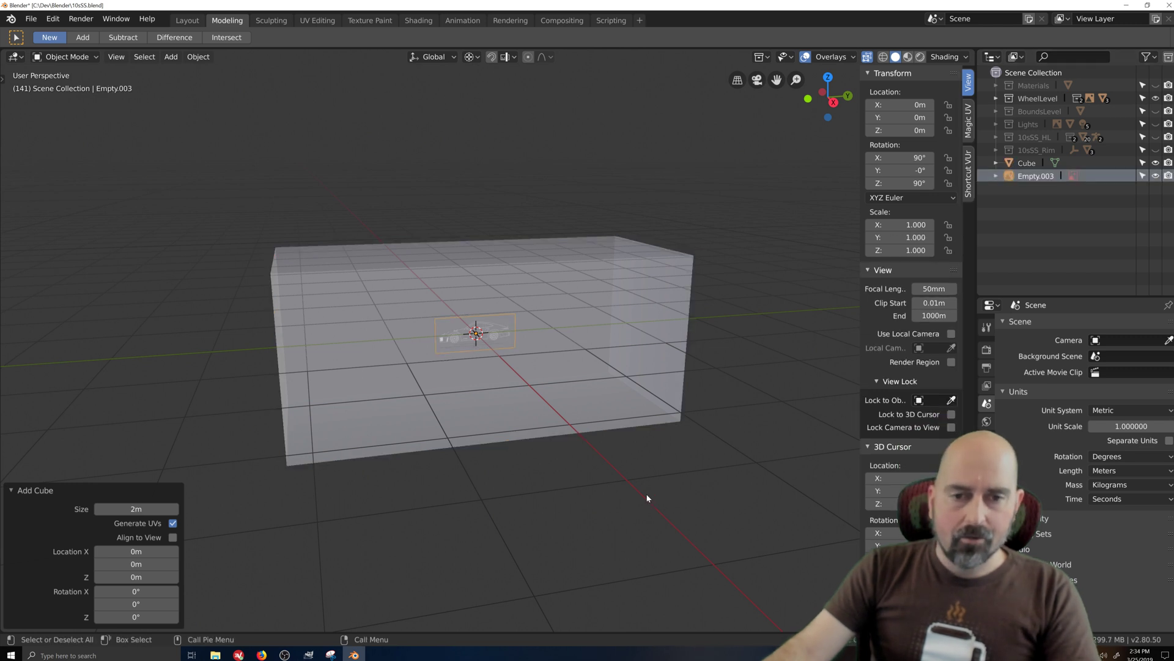
pyautogui.press('KP_3')
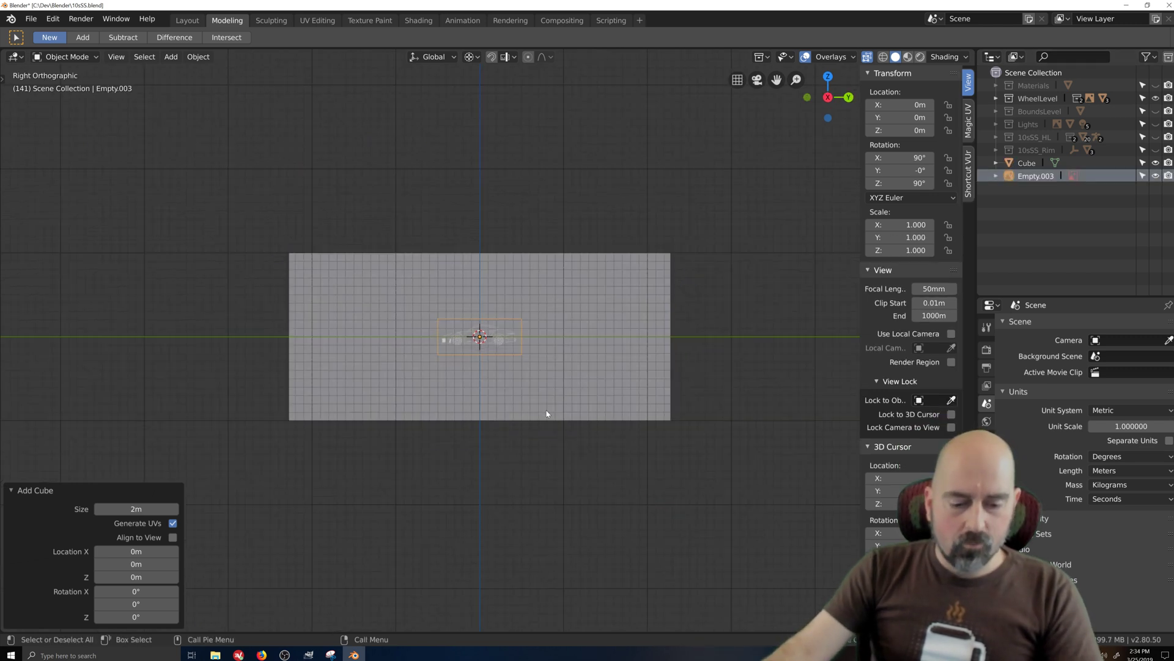
pyautogui.press('s')
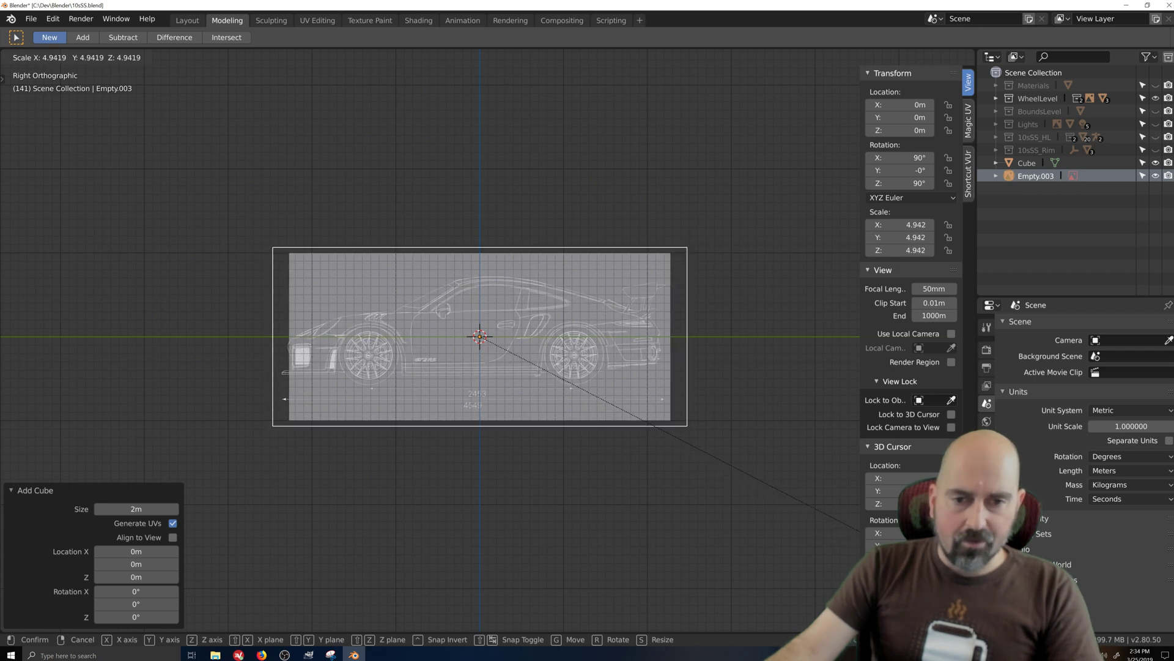
pyautogui.press('Return')
pyautogui.scroll(1, 455, 501)
# Move the side blueprint to Y 0.075 m, Z 0.455 m so the car fits the box
pyautogui.press('g')
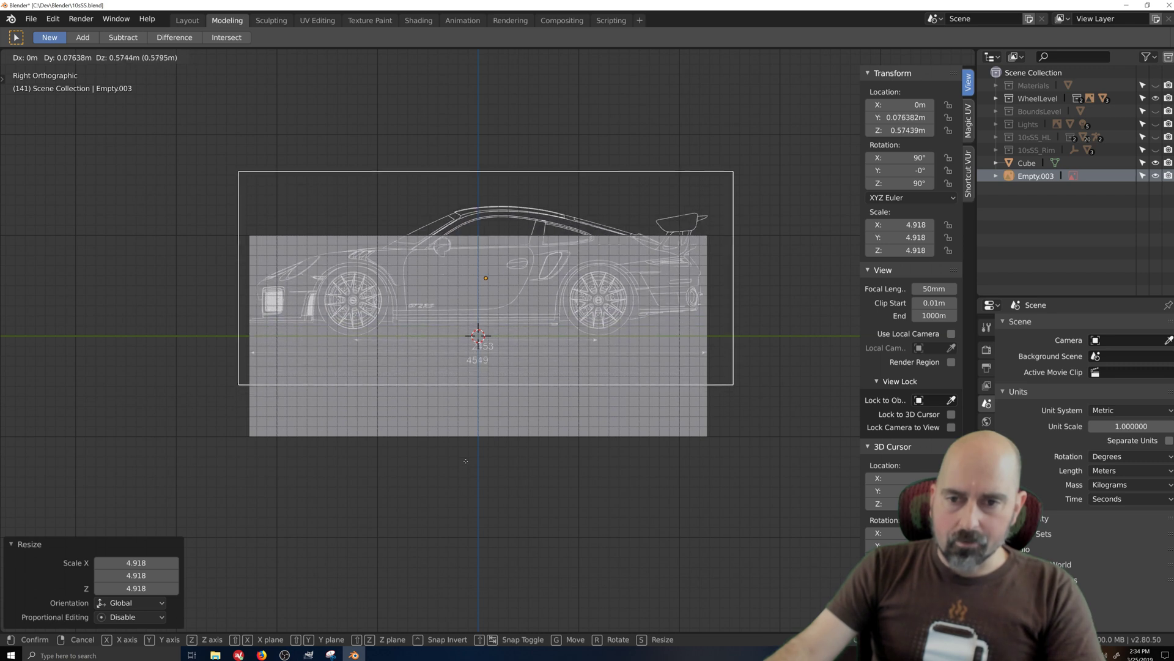
pyautogui.press('Return')
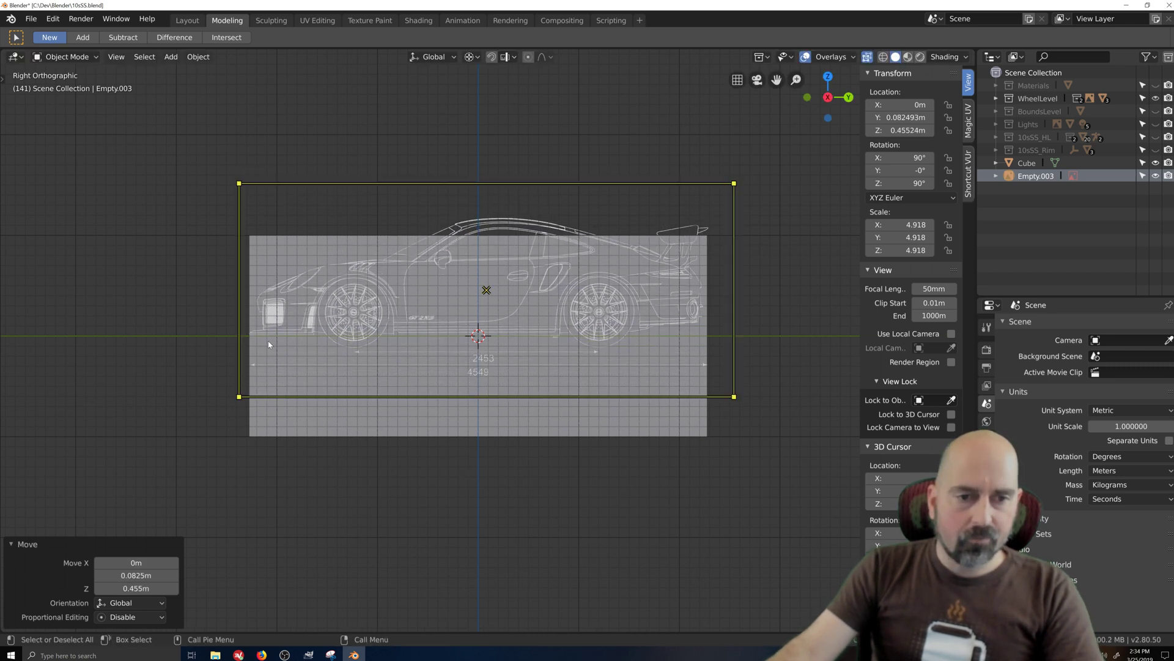
pyautogui.scroll(1, 526, 375)
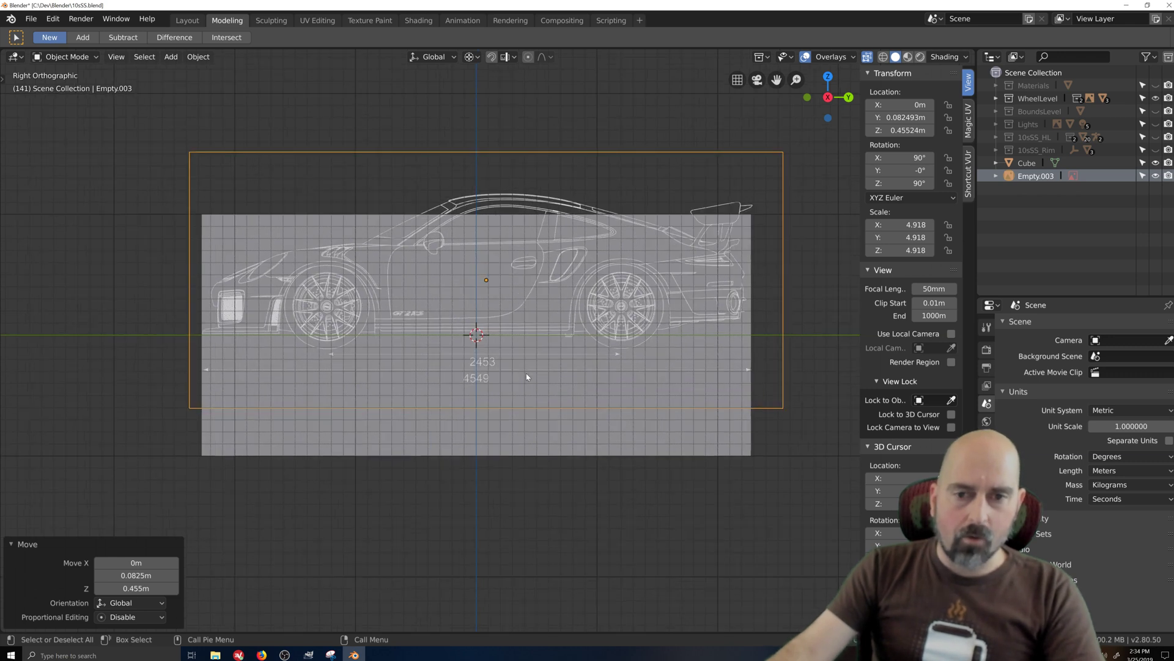
pyautogui.scroll(1, 527, 376)
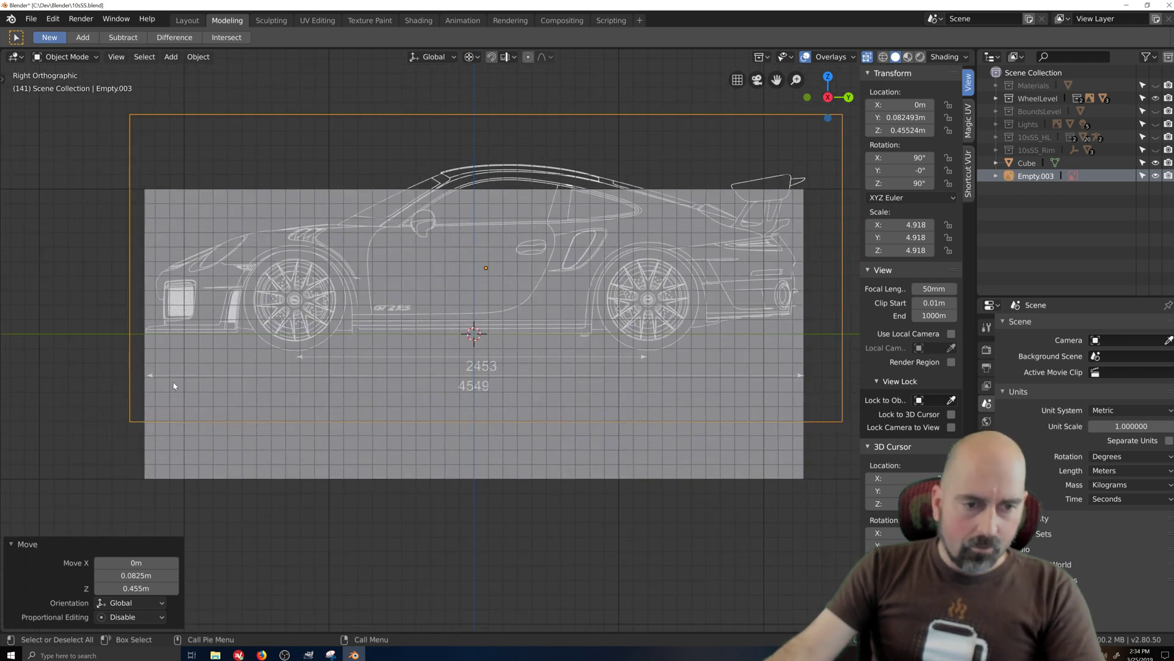
pyautogui.press('g')
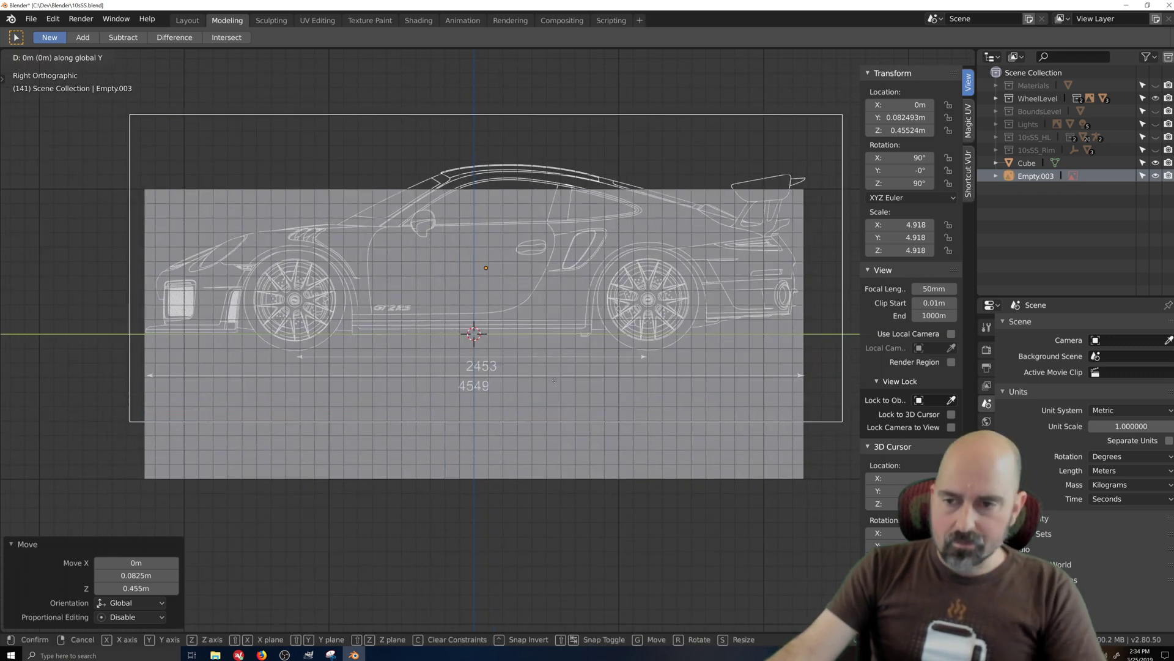
pyautogui.press('y')
pyautogui.click(544, 380)
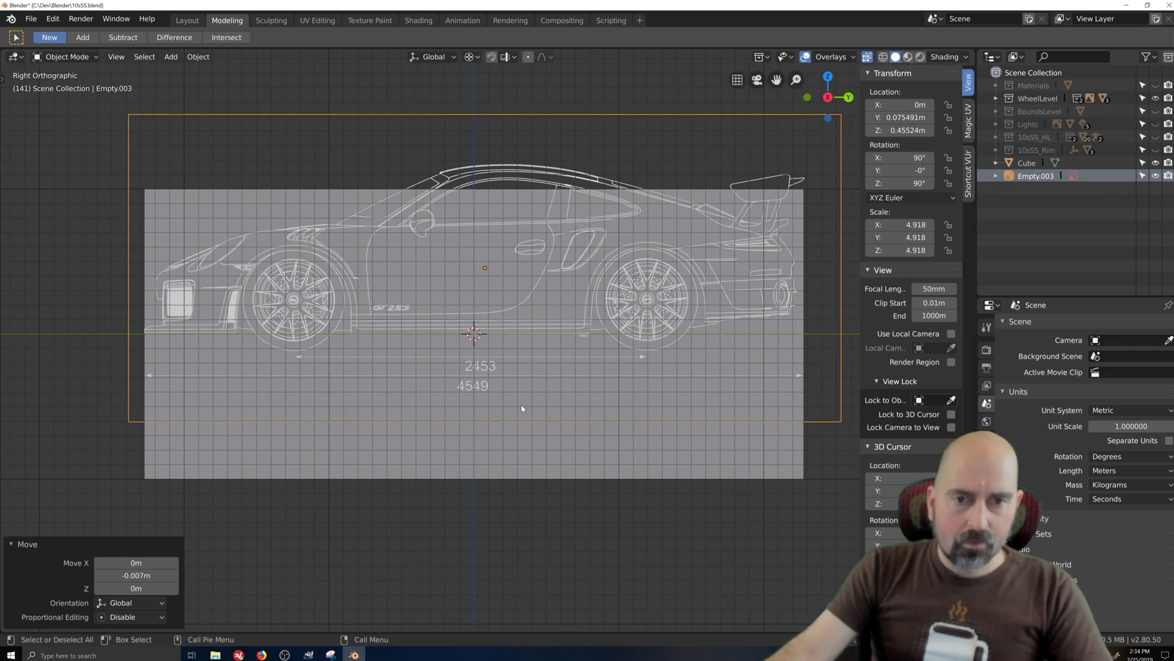
pyautogui.scroll(-3, 412, 499)
pyautogui.moveTo(412, 499); pyautogui.dragTo(498, 472, button='middle')
pyautogui.scroll(-1, 446, 476)
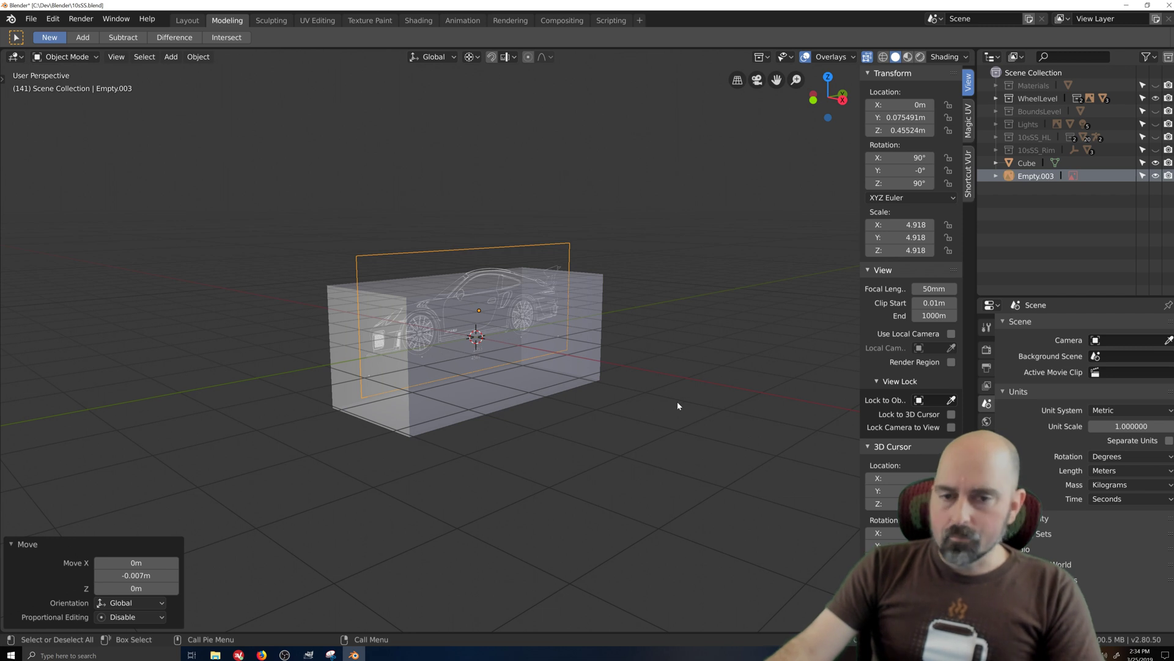
pyautogui.scroll(1, 671, 436)
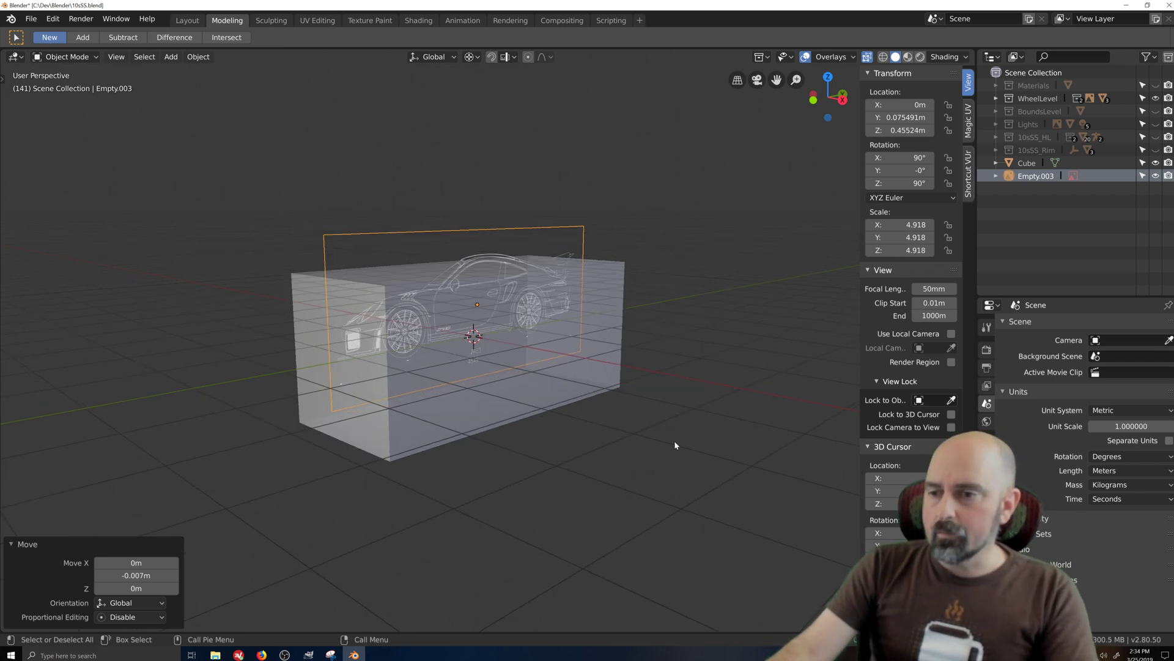
# Add a new image empty and load Blueprints/911/911_Front.png into it
pyautogui.scroll(-2, 550, 445)
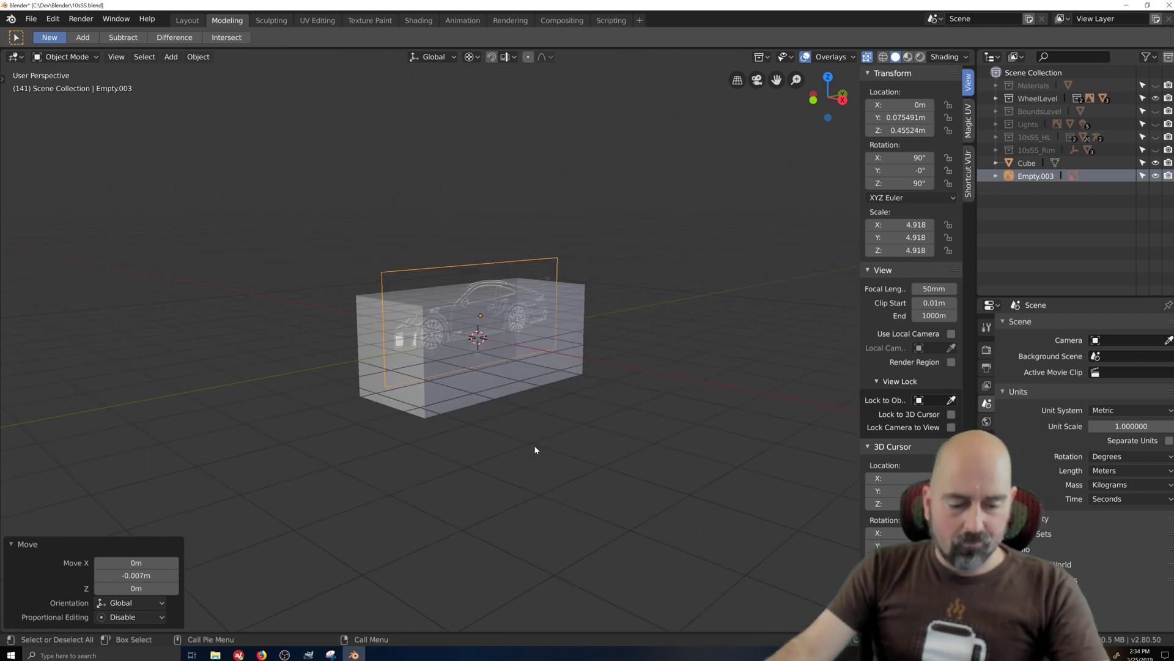
pyautogui.hotkey('shift', 'a')
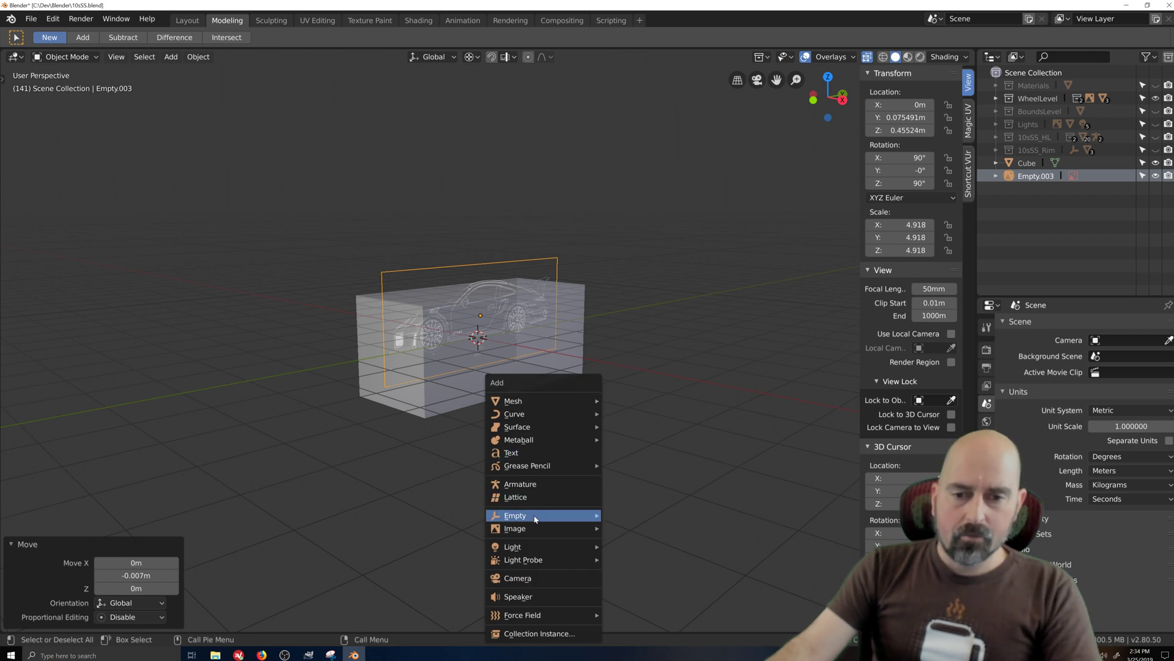
pyautogui.moveTo(569, 516)
pyautogui.click(638, 616)
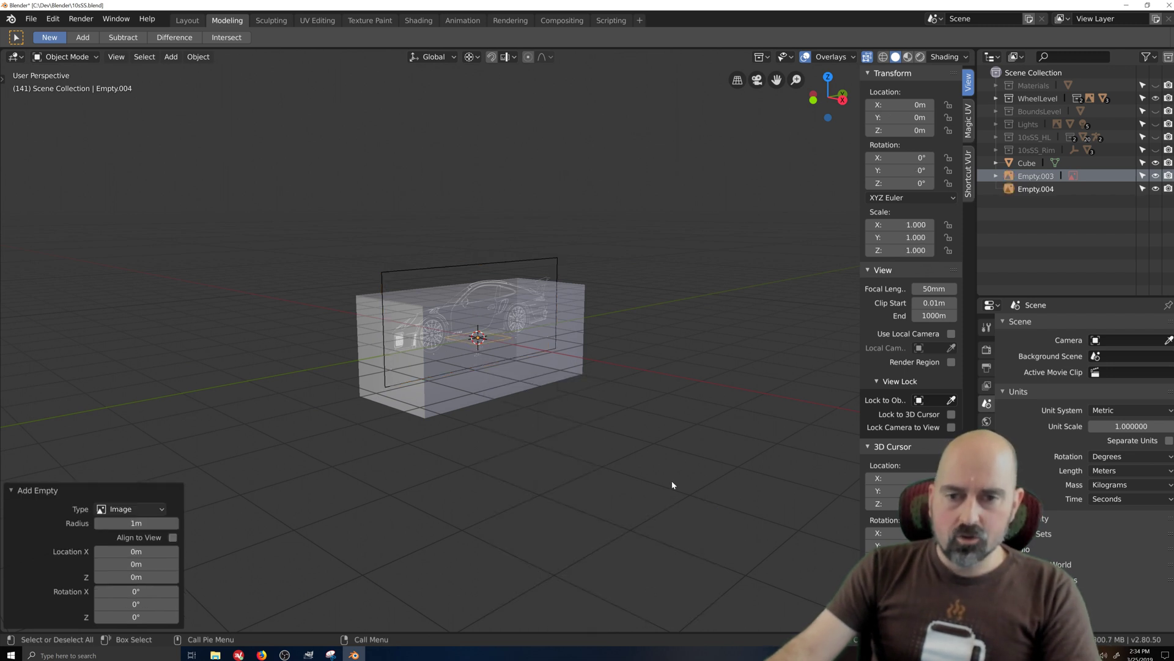
pyautogui.scroll(2, 672, 485)
pyautogui.click(987, 498)
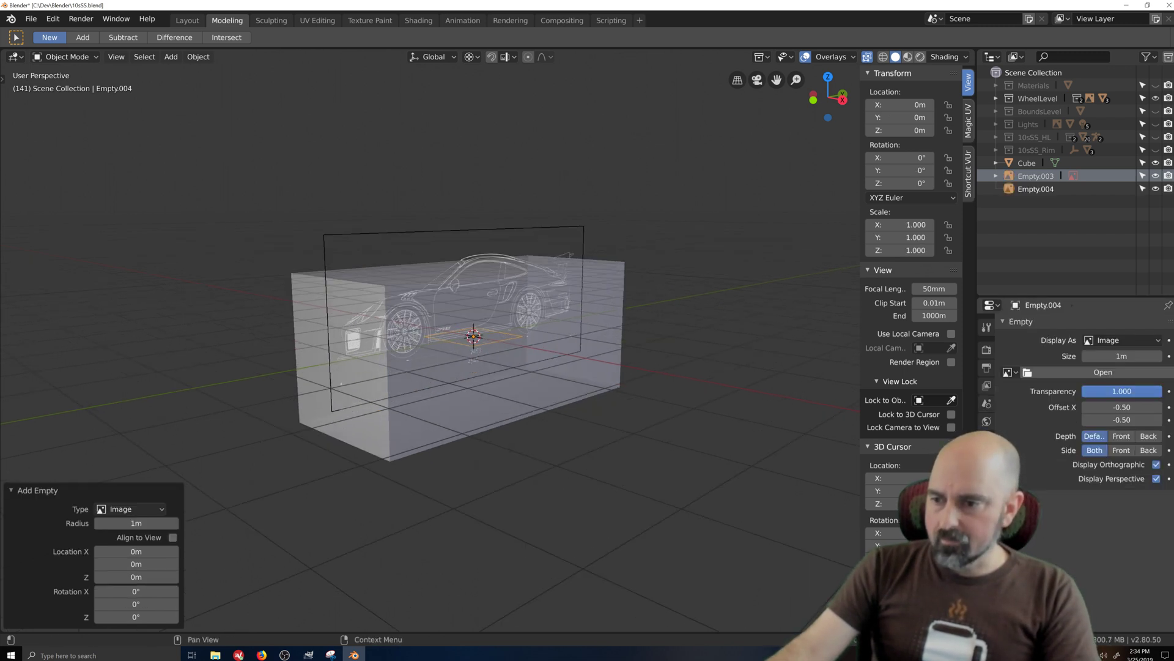
pyautogui.click(1036, 372)
pyautogui.click(171, 105)
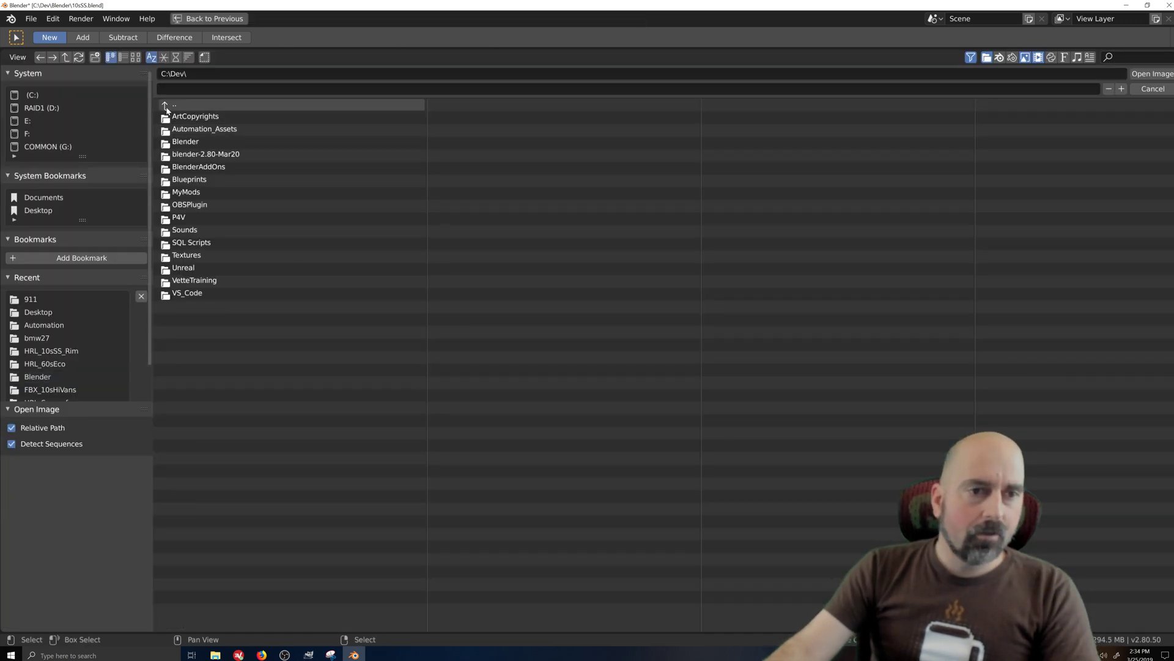
pyautogui.click(187, 179)
pyautogui.click(195, 129)
pyautogui.click(201, 117)
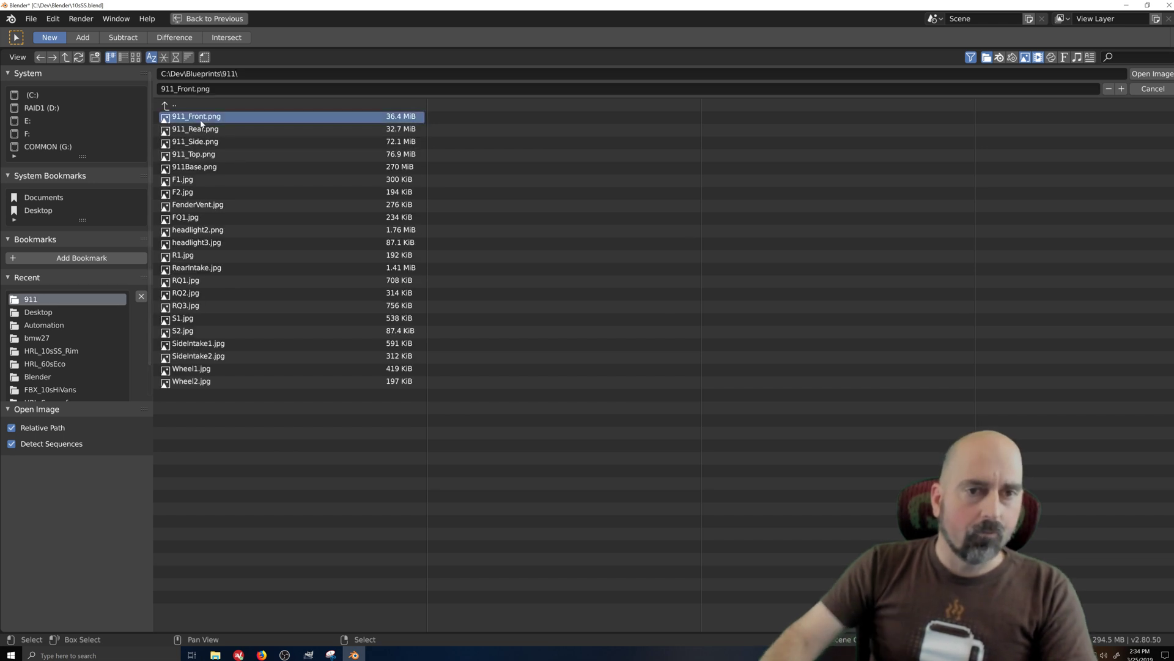
pyautogui.doubleClick(201, 123)
# Stand the front blueprint upright with a 90° rotation about X and frame it
pyautogui.moveTo(288, 340); pyautogui.dragTo(507, 484, button='middle')
pyautogui.press('r')
pyautogui.press('x')
pyautogui.press('9')
pyautogui.press('0')
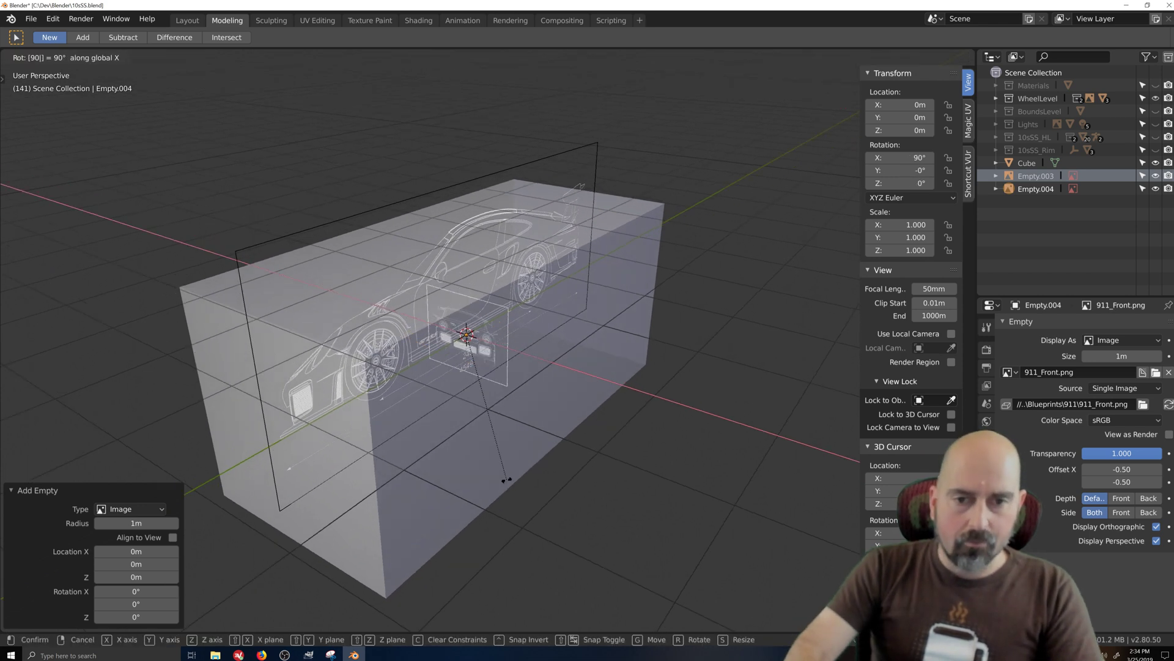
pyautogui.press('Return')
pyautogui.moveTo(507, 483); pyautogui.dragTo(511, 455, button='middle')
pyautogui.press('KP_Decimal')
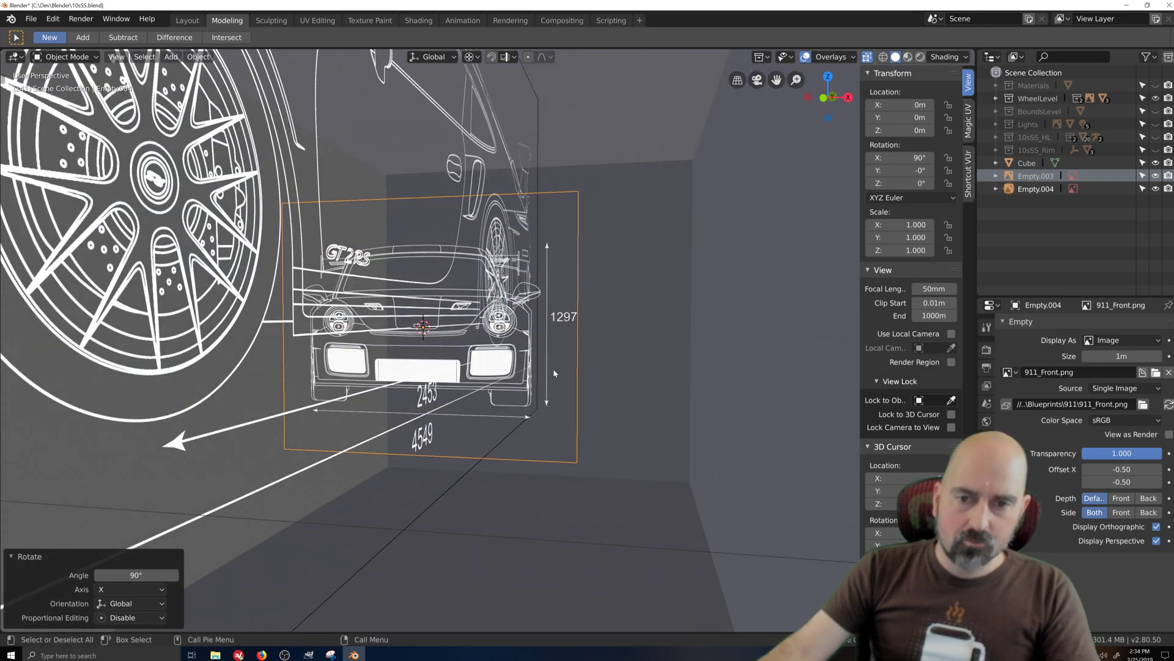
# Select the reference box and orbit to a head-on side view of it
pyautogui.click(553, 398)
pyautogui.moveTo(553, 397); pyautogui.dragTo(559, 428, button='middle')
pyautogui.scroll(-6, 559, 428)
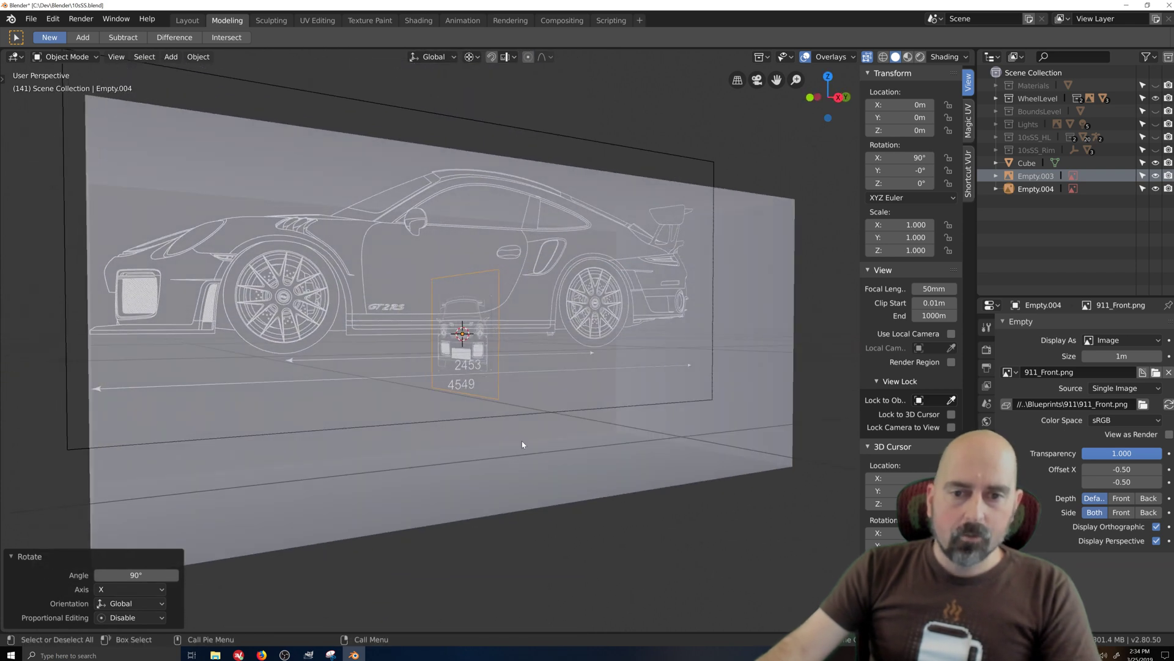
pyautogui.scroll(-4, 526, 494)
pyautogui.moveTo(526, 494); pyautogui.dragTo(505, 498, button='middle')
# In Edit Mode and right side view, raise the box mesh along Z to the car's ground line
pyautogui.press('Tab')
pyautogui.press('ctrl+KP_1')
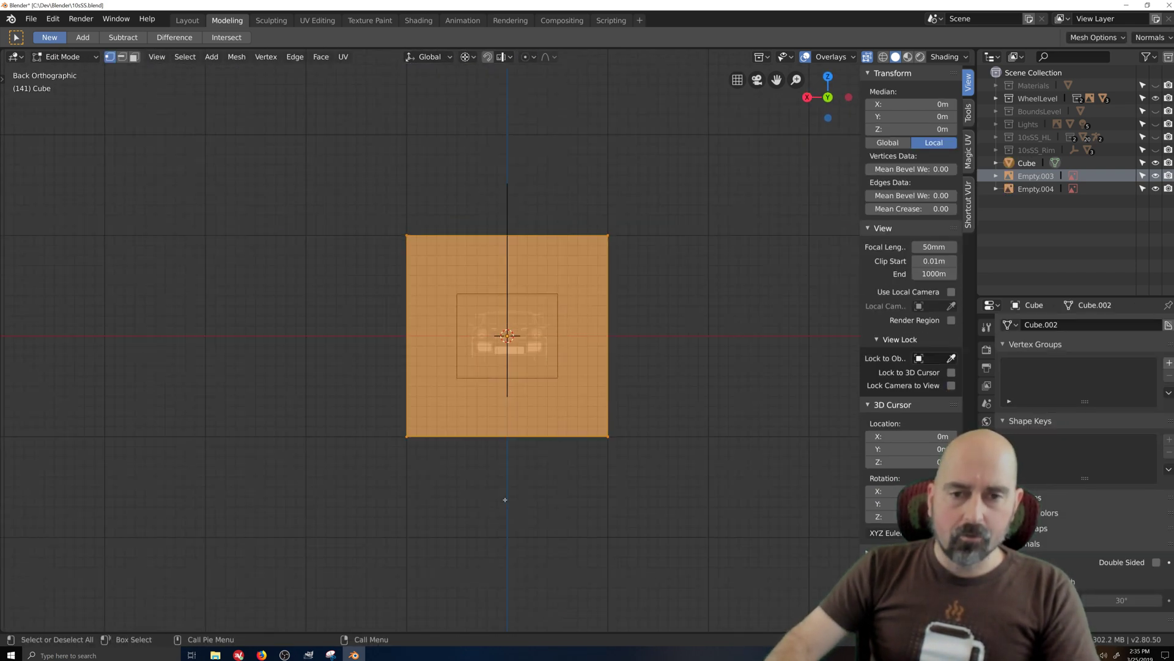
pyautogui.press('KP_3')
pyautogui.scroll(2, 505, 499)
pyautogui.press('g')
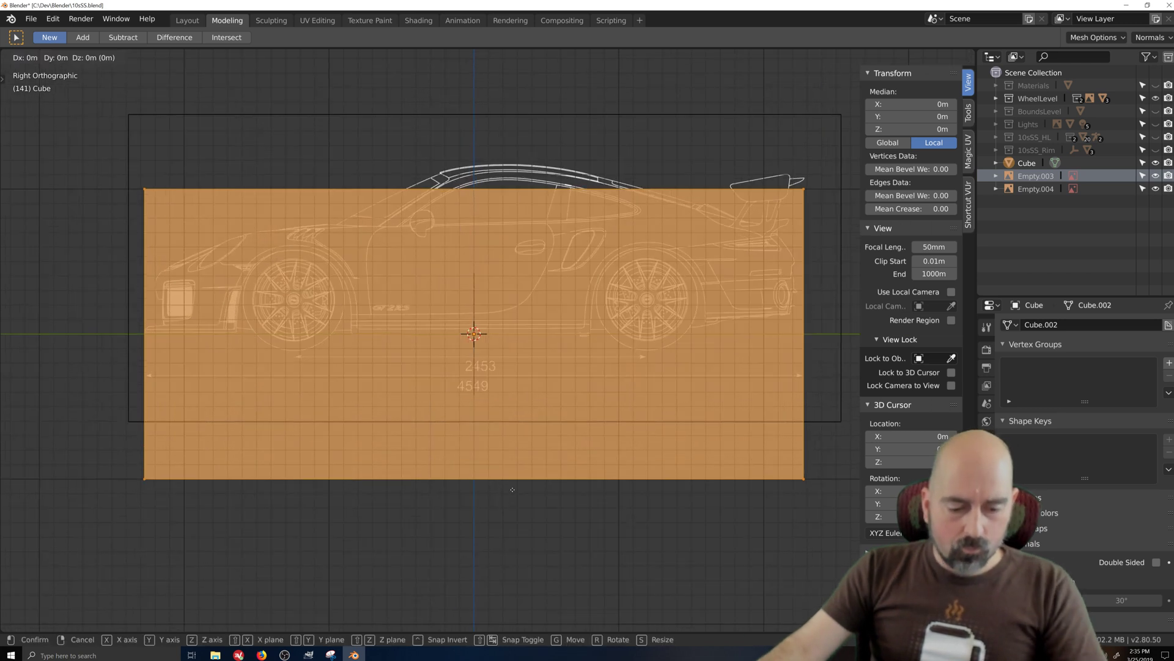
pyautogui.press('z')
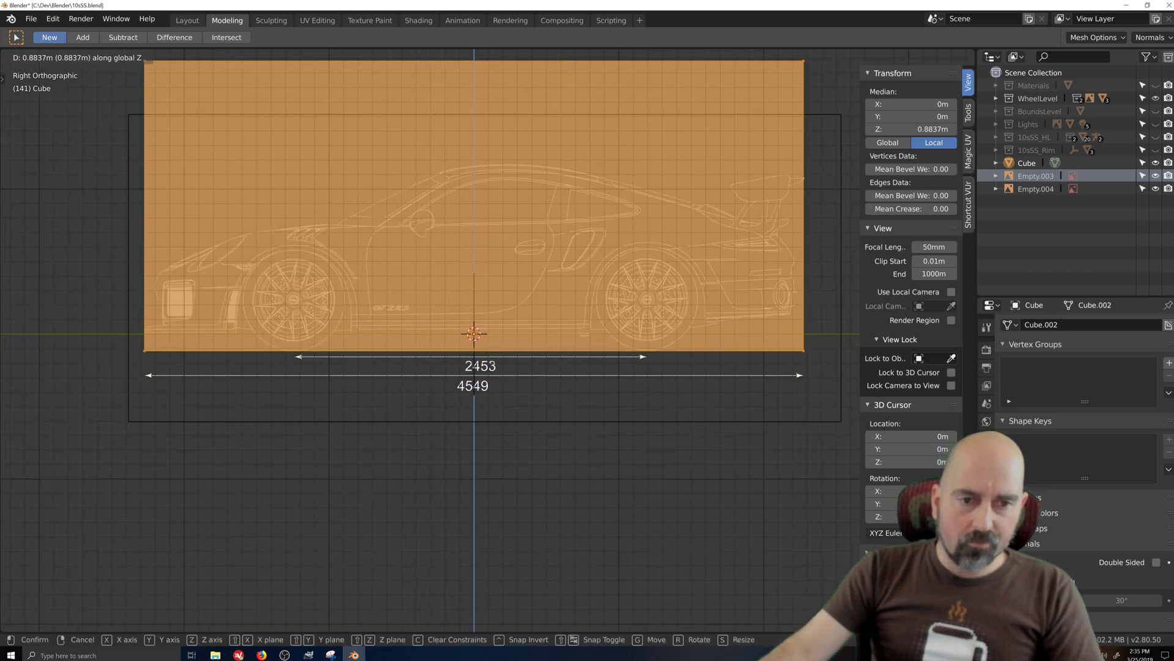
pyautogui.click(492, 362)
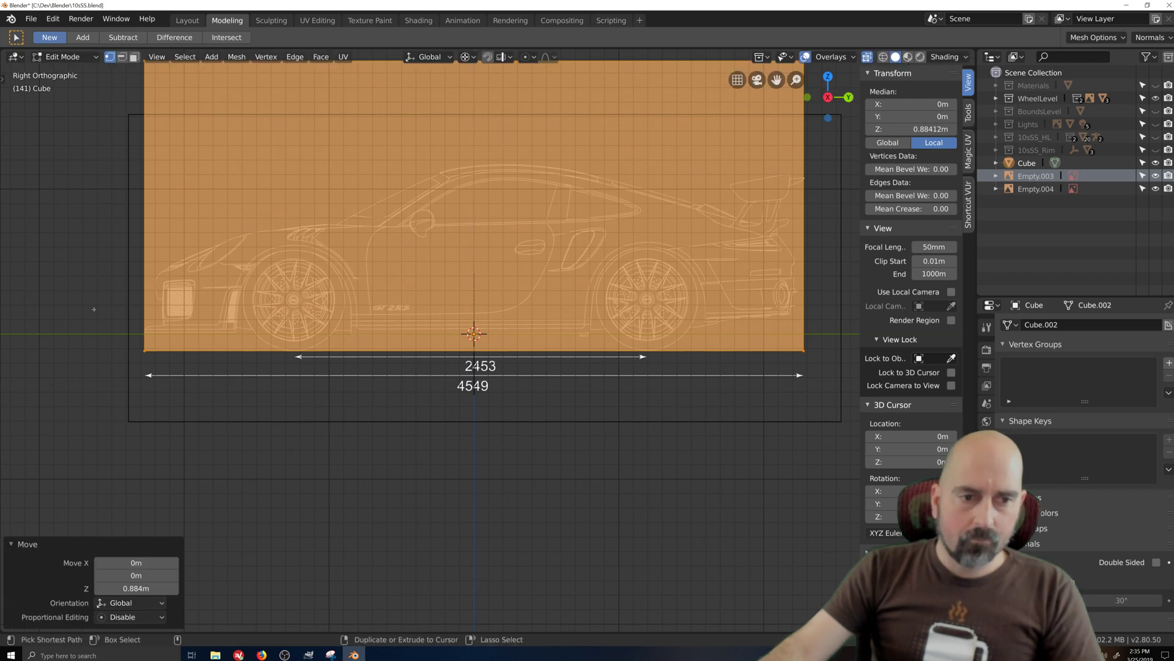
# Lower the box's top edge along Z to the blueprint's roofline at 1.1712 m
pyautogui.moveTo(92, 309); pyautogui.dragTo(823, 401)
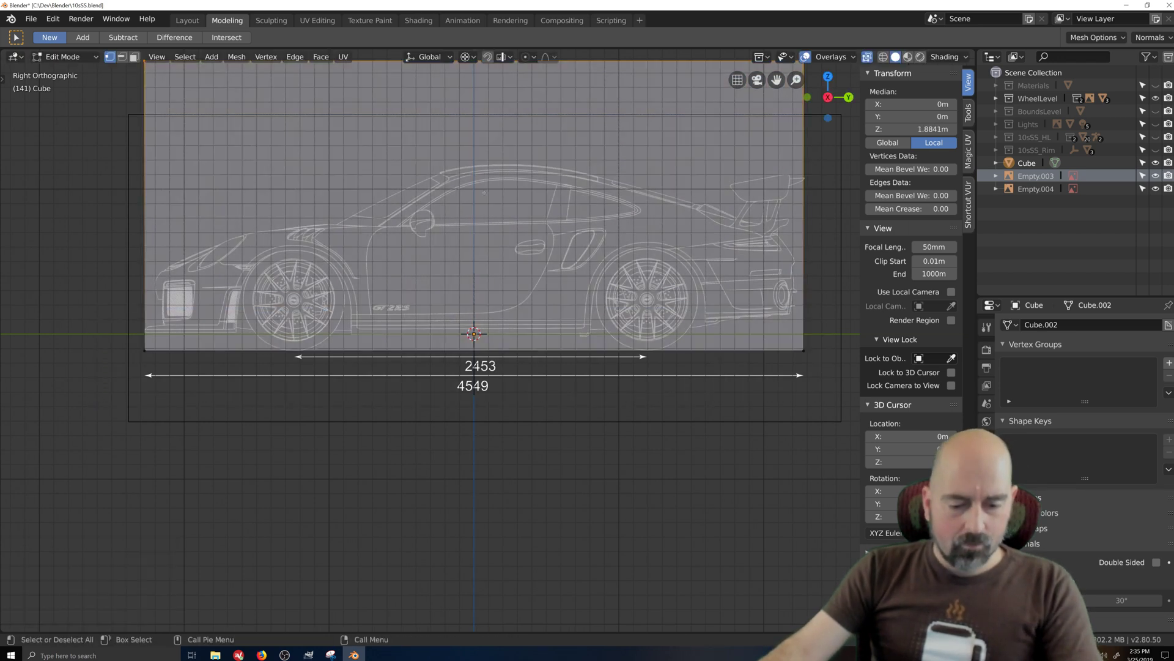
pyautogui.press('g')
pyautogui.press('z')
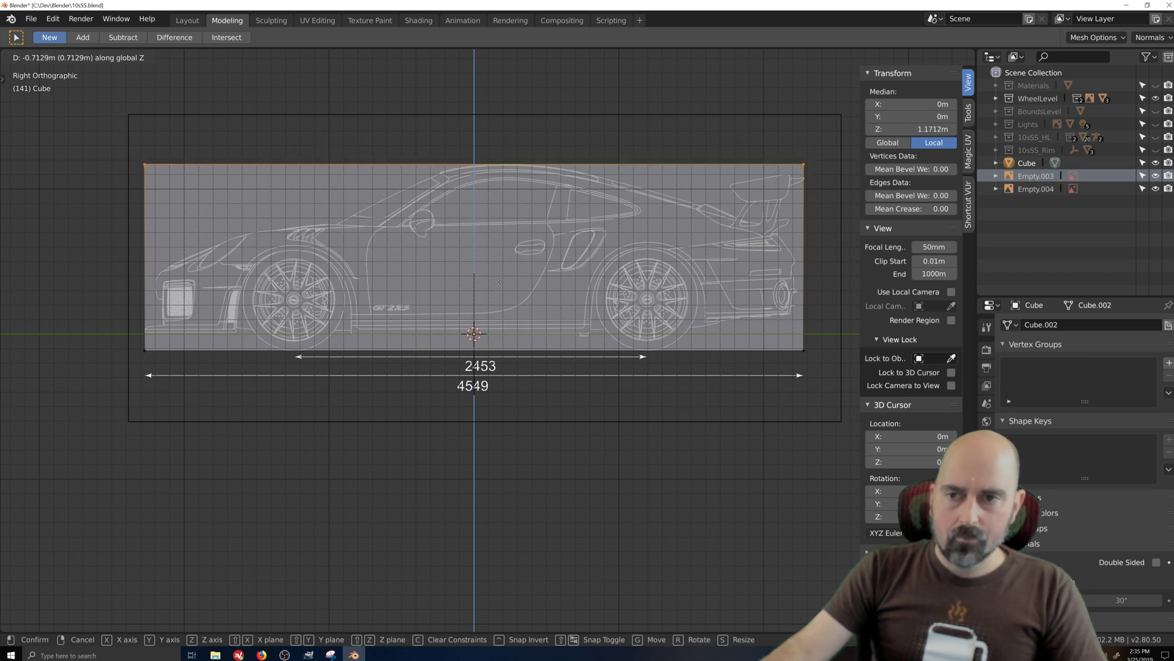
pyautogui.click(498, 282)
pyautogui.scroll(-3, 412, 421)
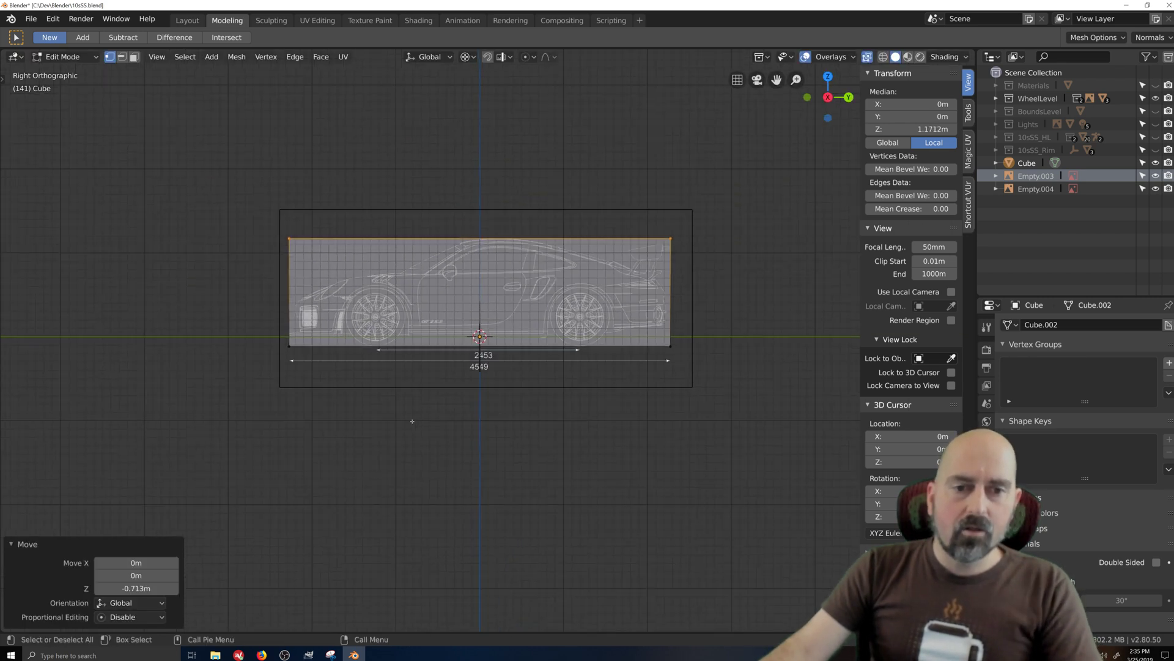
pyautogui.moveTo(412, 421); pyautogui.dragTo(412, 411, button='middle')
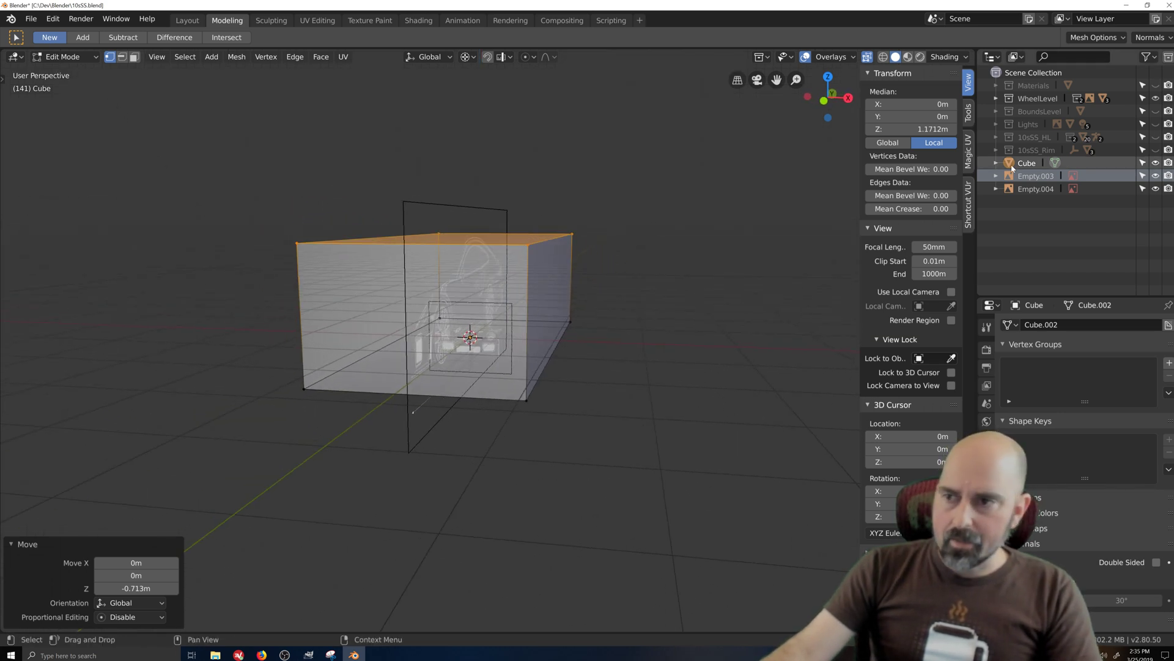
# Back in Object Mode, rename Empty.003 to Side and Empty.004 to Front
pyautogui.press('Tab')
pyautogui.press('KP_Decimal')
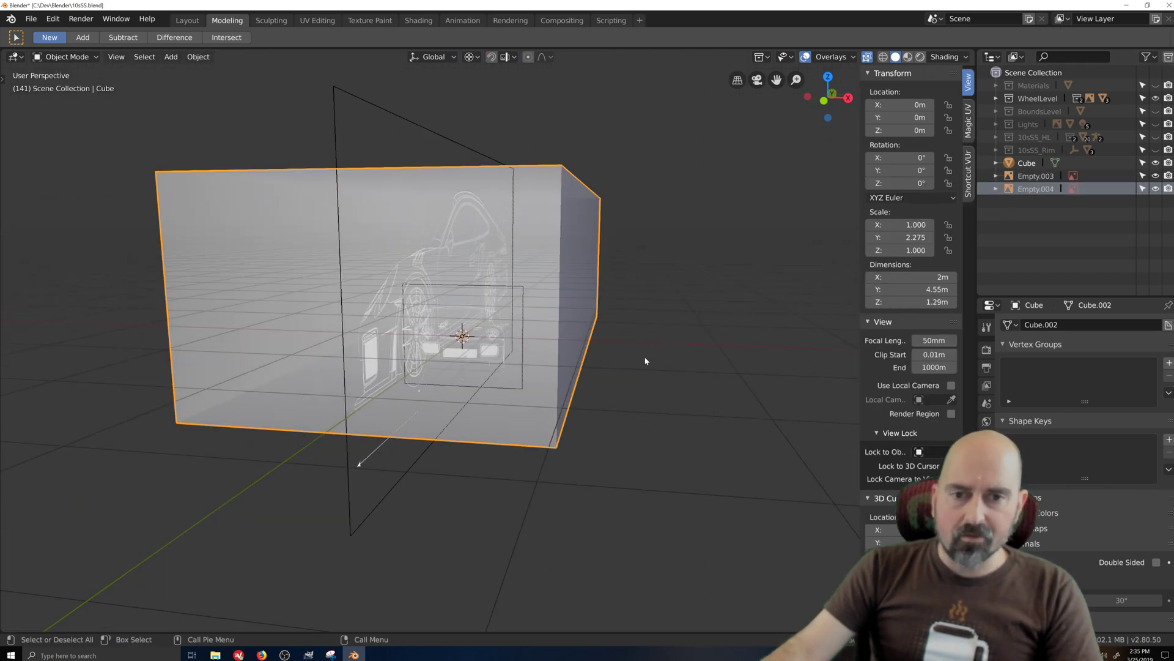
pyautogui.click(1036, 175)
pyautogui.press('KP_Decimal')
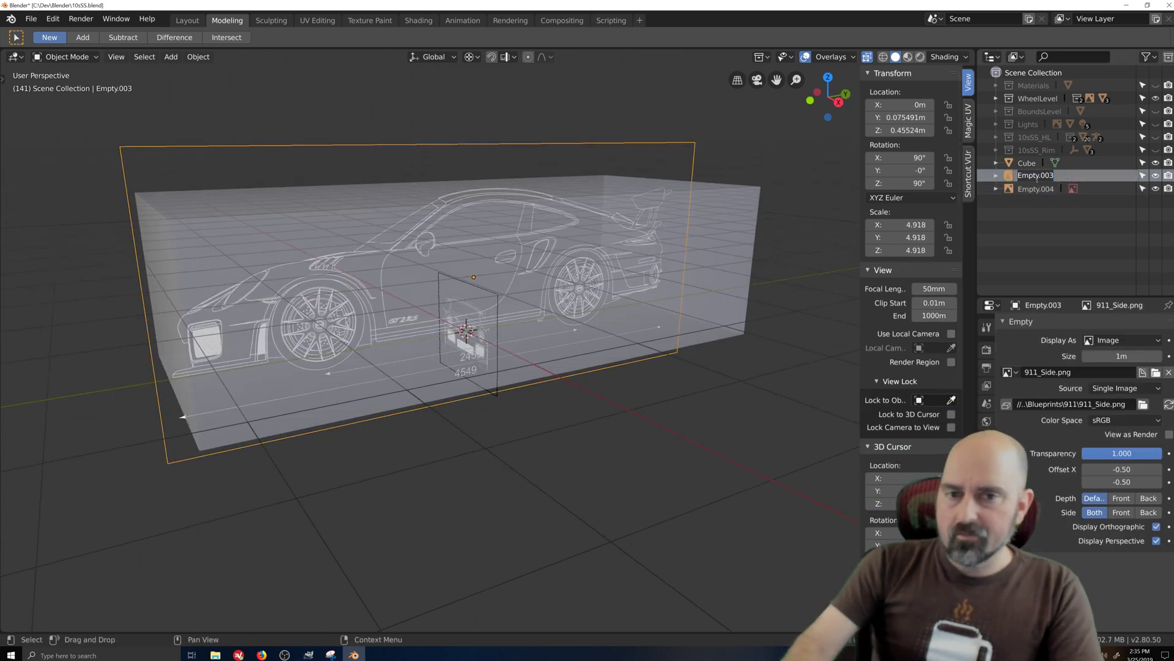
pyautogui.press('Return')
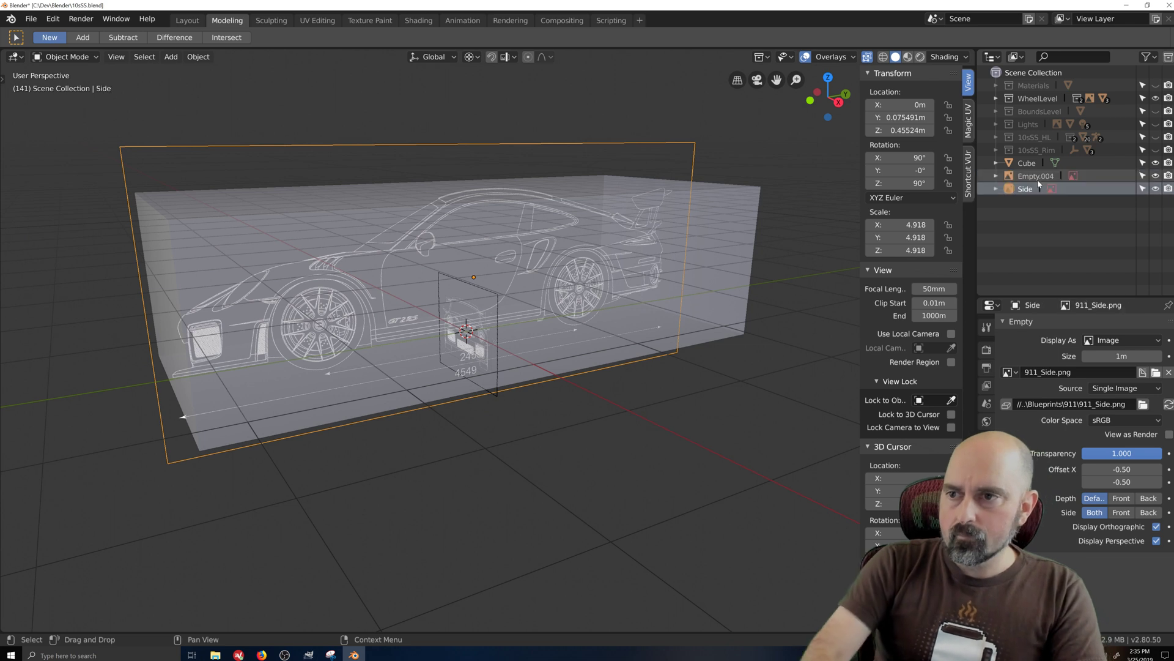
pyautogui.click(1036, 176)
pyautogui.doubleClick(1035, 175)
pyautogui.write('Front')
pyautogui.press('Return')
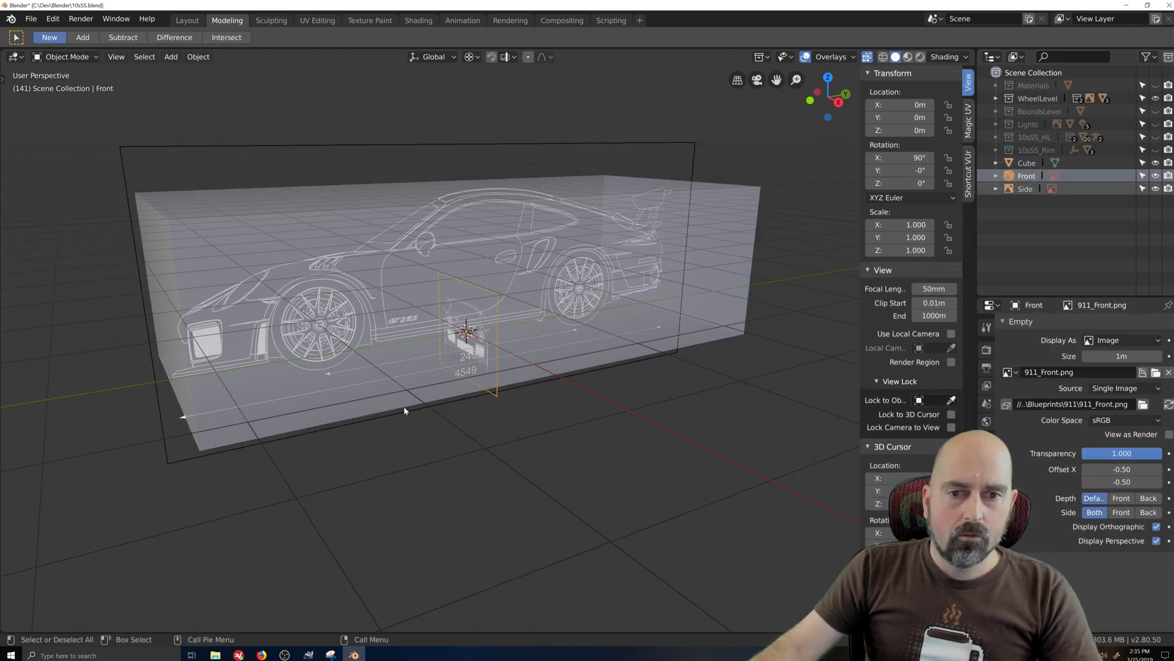
# In front orthographic view, move the Front blueprint roughly into place over the box
pyautogui.press('KP_5')
pyautogui.press('ctrl+KP_1')
pyautogui.press('KP_1')
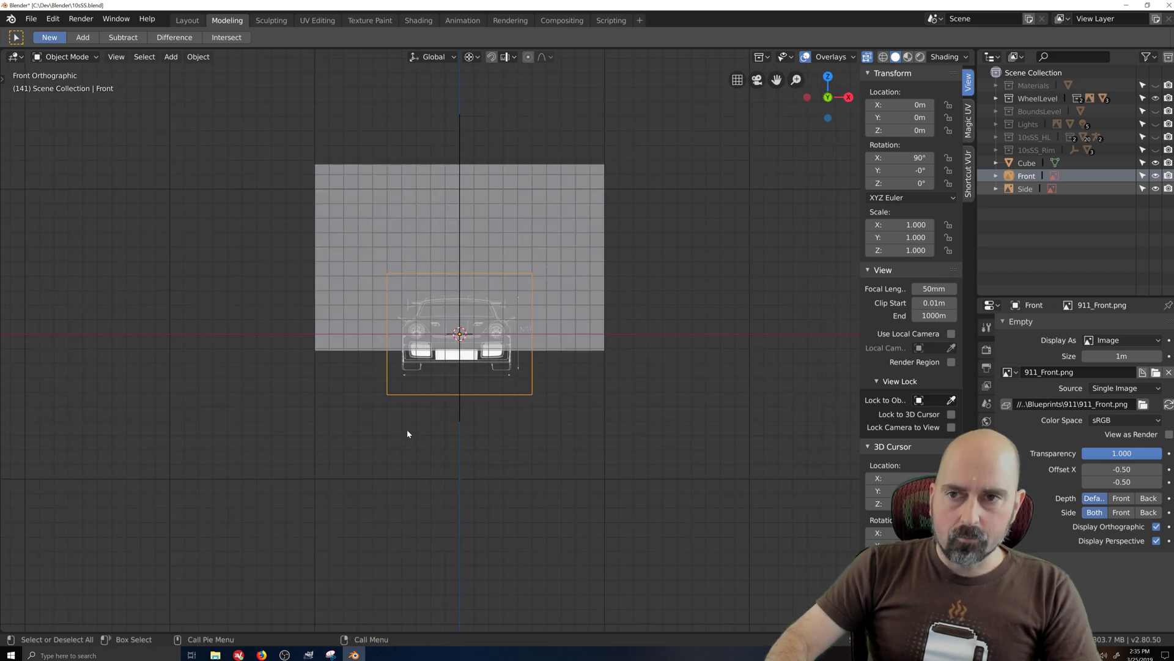
pyautogui.moveTo(408, 432)
pyautogui.mouseDown(button='middle')
pyautogui.moveTo(390, 408)
pyautogui.moveTo(394, 436)
pyautogui.mouseUp(button='middle')
pyautogui.press('KP_1')
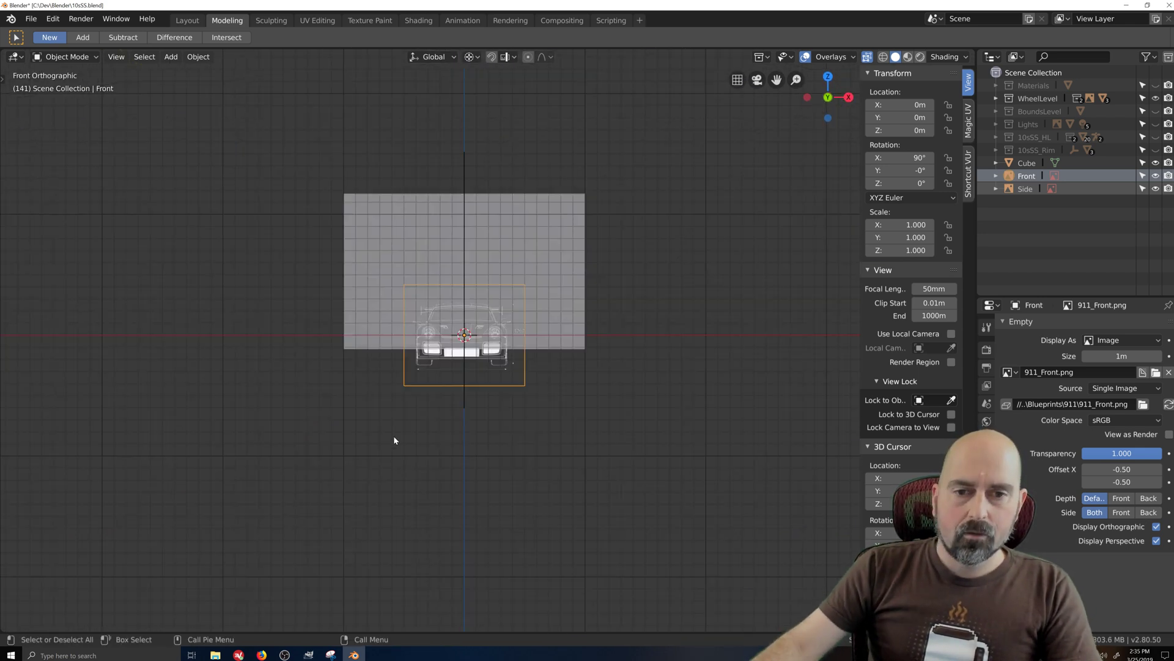
pyautogui.scroll(3, 425, 421)
pyautogui.press('g')
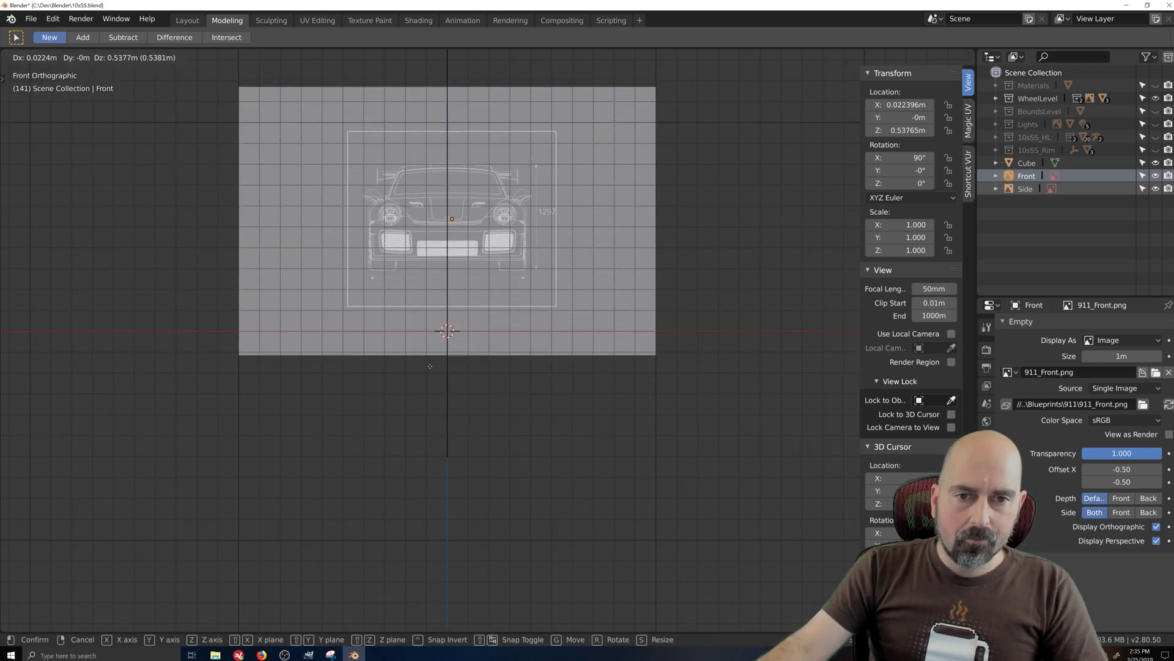
pyautogui.click(446, 89)
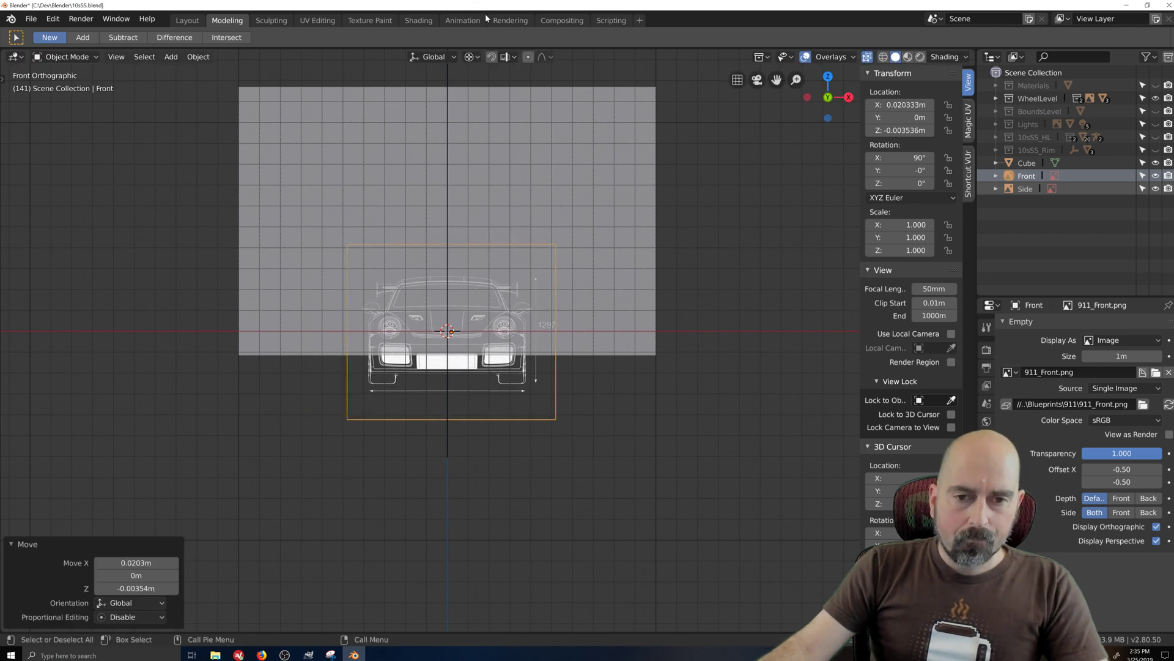
# Scale the Front blueprint to about 2.49 and raise it along Z
pyautogui.press('s')
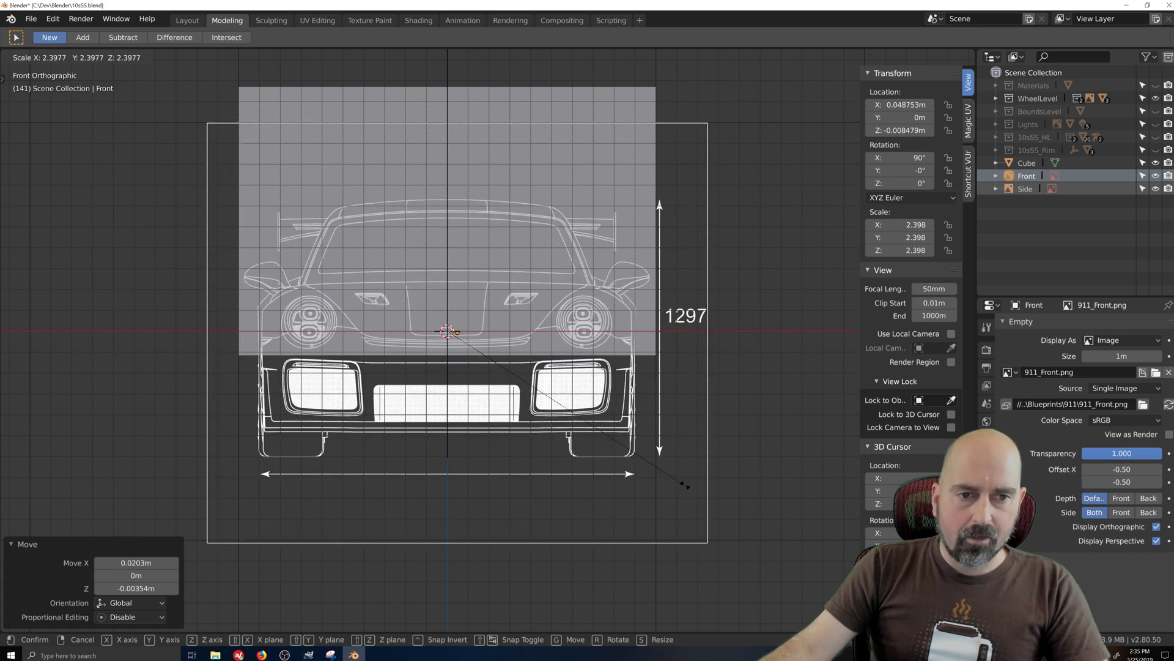
pyautogui.click(684, 482)
pyautogui.press('g')
pyautogui.press('z')
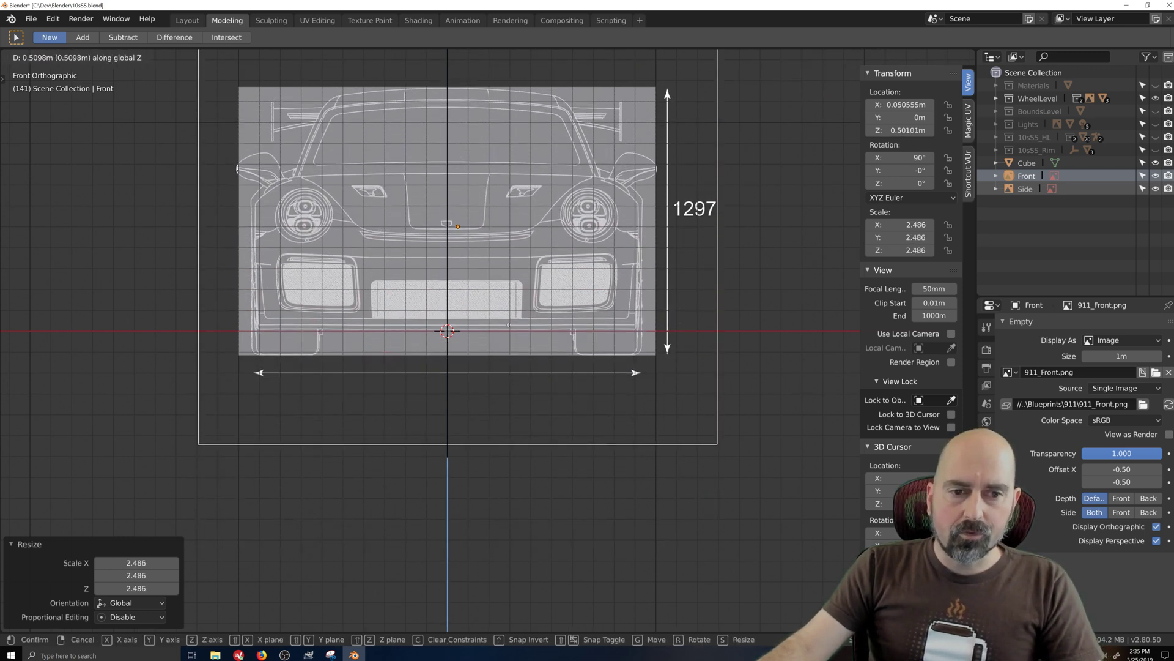
pyautogui.click(509, 326)
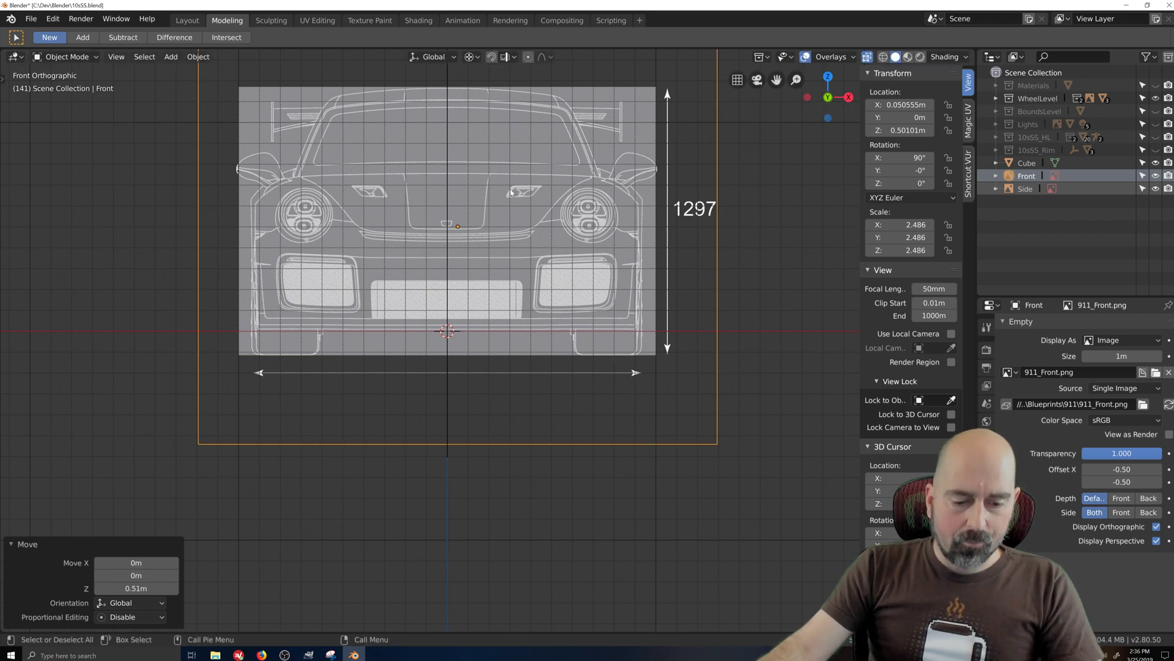
# Fine-tune the Front blueprint to scale 2.495 at X 0.051 m, Z 0.504 m
pyautogui.press('s')
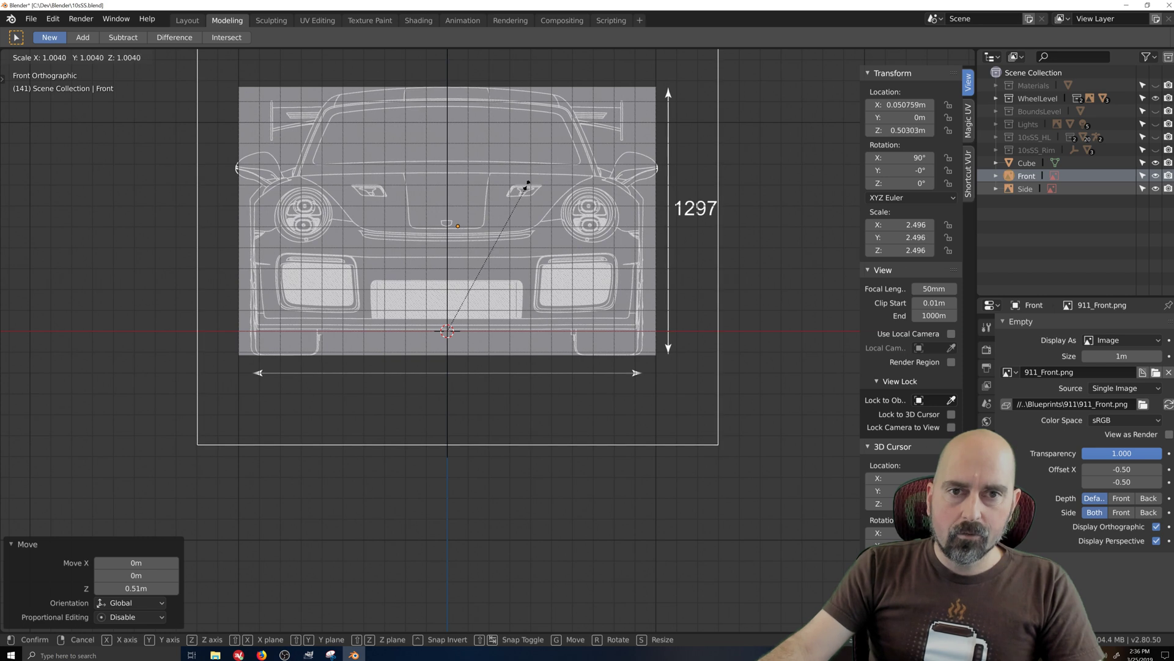
pyautogui.click(527, 183)
pyautogui.press('g')
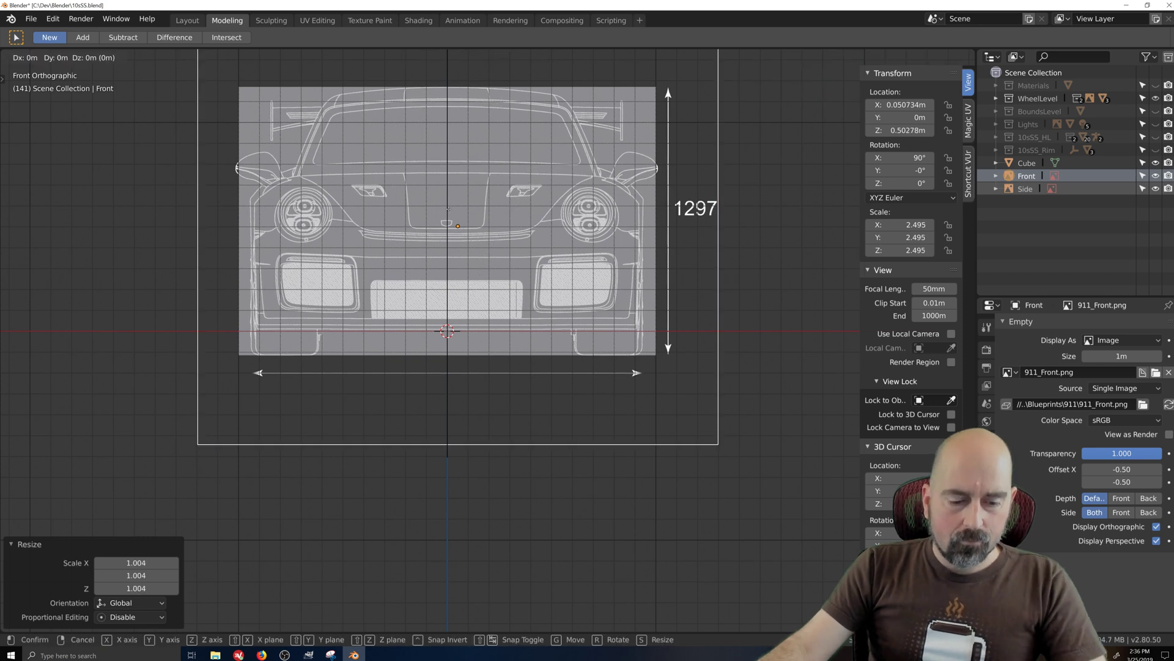
pyautogui.press('z')
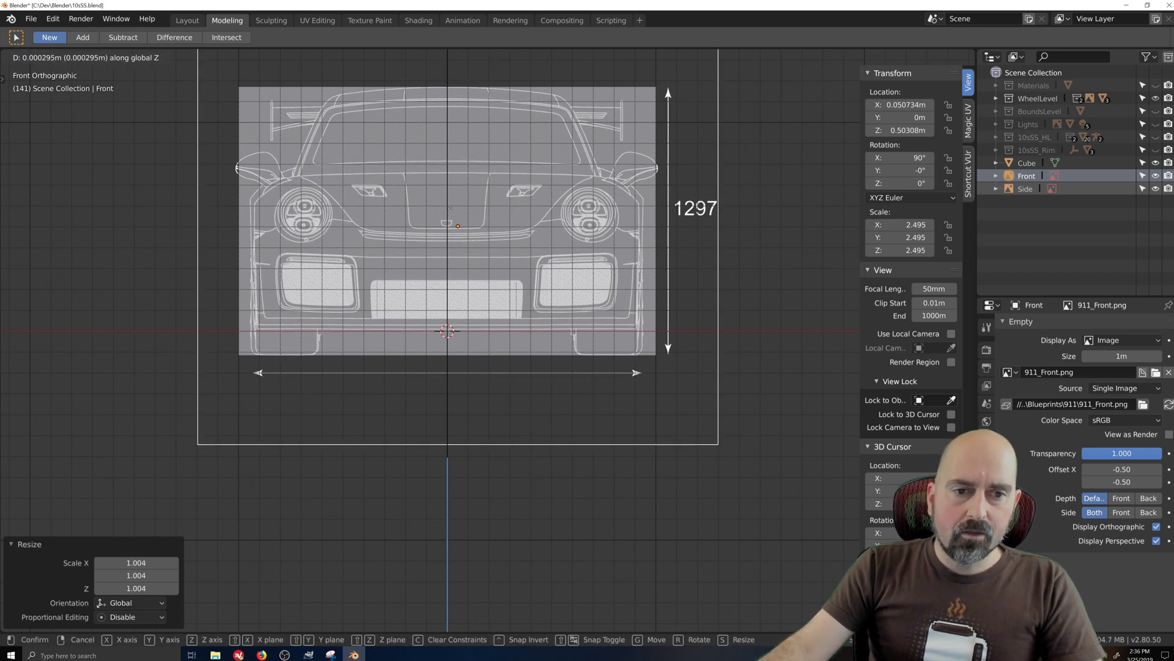
pyautogui.click(450, 207)
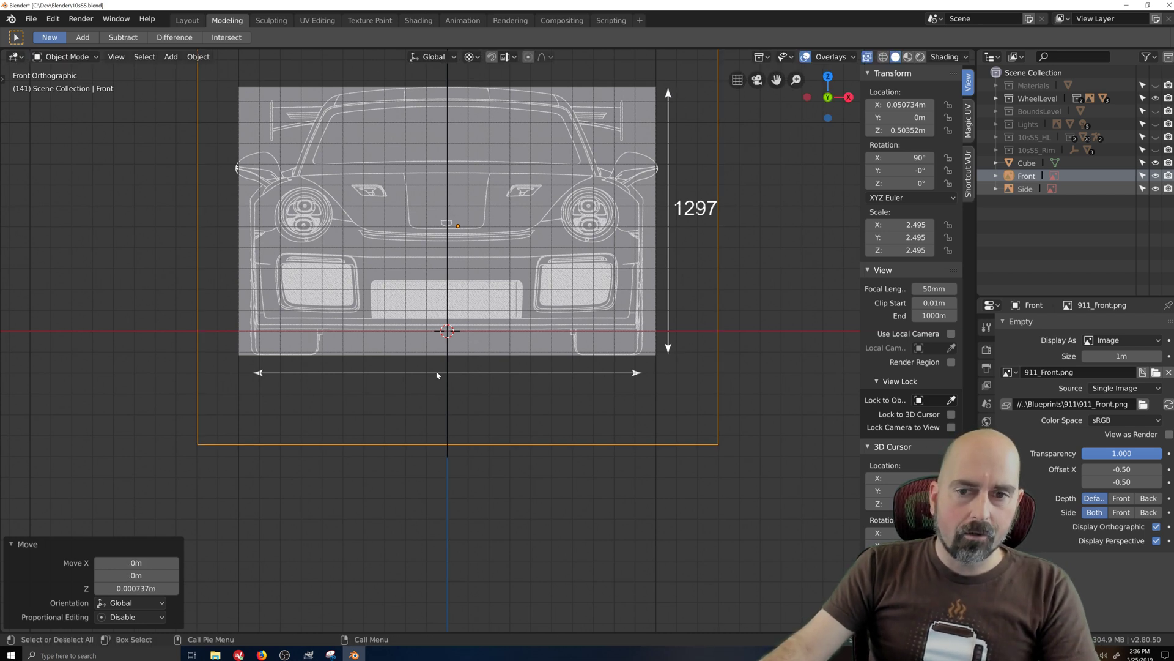
pyautogui.scroll(-4, 468, 332)
pyautogui.scroll(3, 409, 365)
pyautogui.scroll(-2, 407, 365)
pyautogui.scroll(-2, 337, 394)
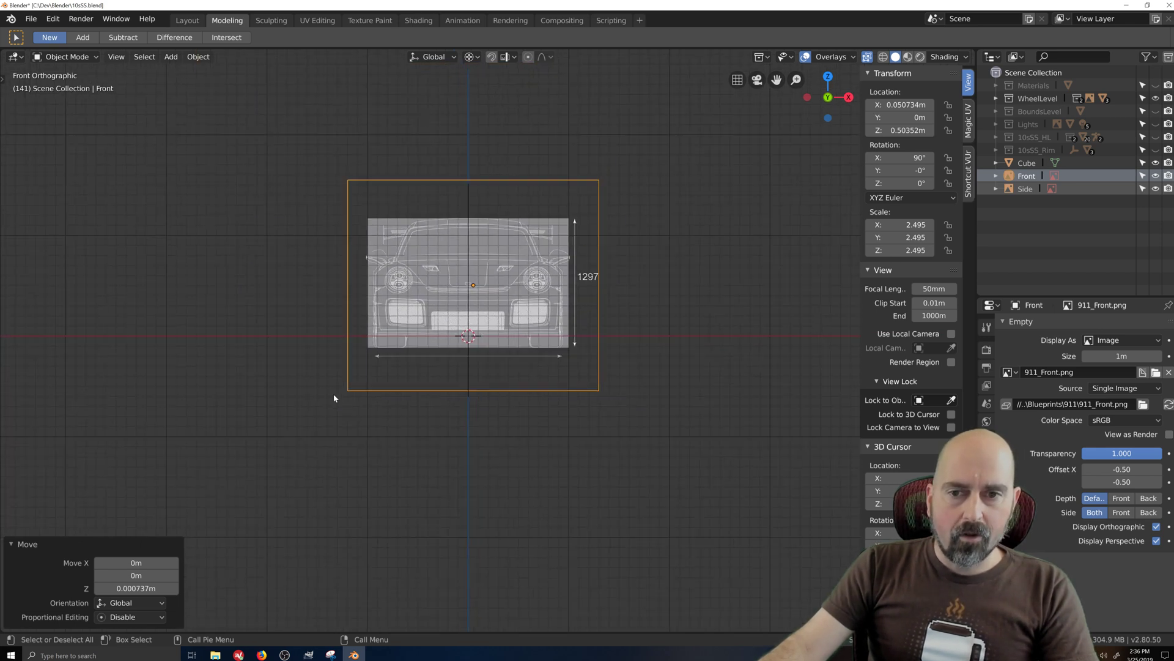
# Add an image empty for the 911_Top.png top-view blueprint
pyautogui.moveTo(334, 394); pyautogui.dragTo(484, 383, button='middle')
pyautogui.moveTo(324, 436); pyautogui.dragTo(551, 433, button='middle')
pyautogui.scroll(-2, 605, 450)
pyautogui.scroll(2, 551, 434)
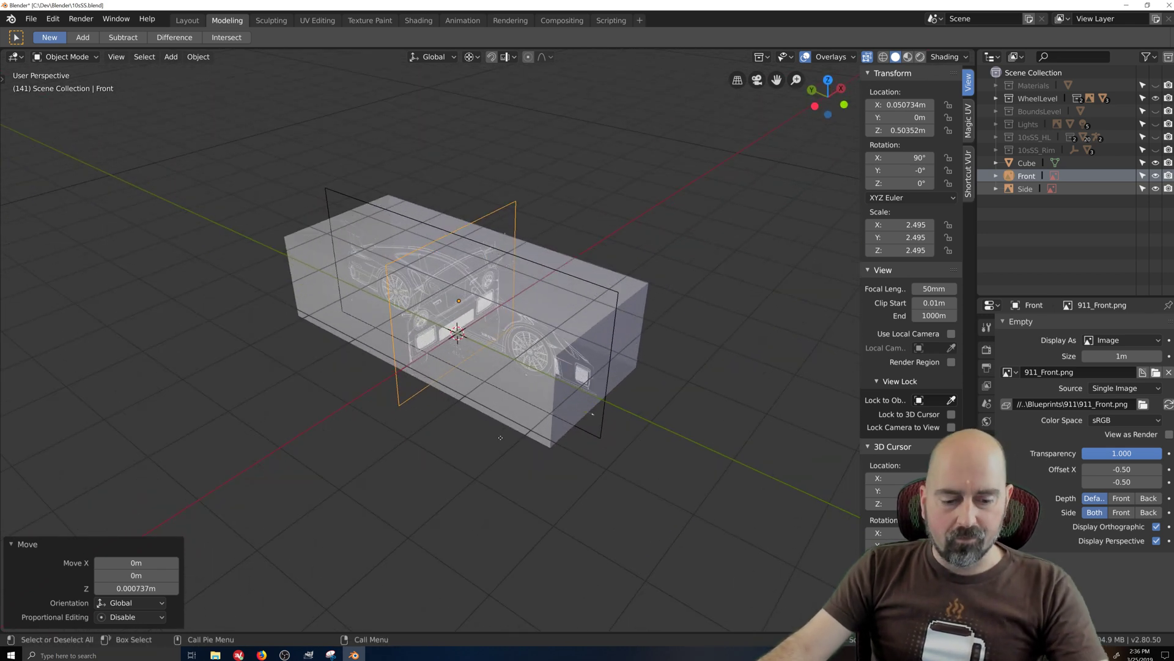
pyautogui.hotkey('shift', 'a')
pyautogui.moveTo(481, 460)
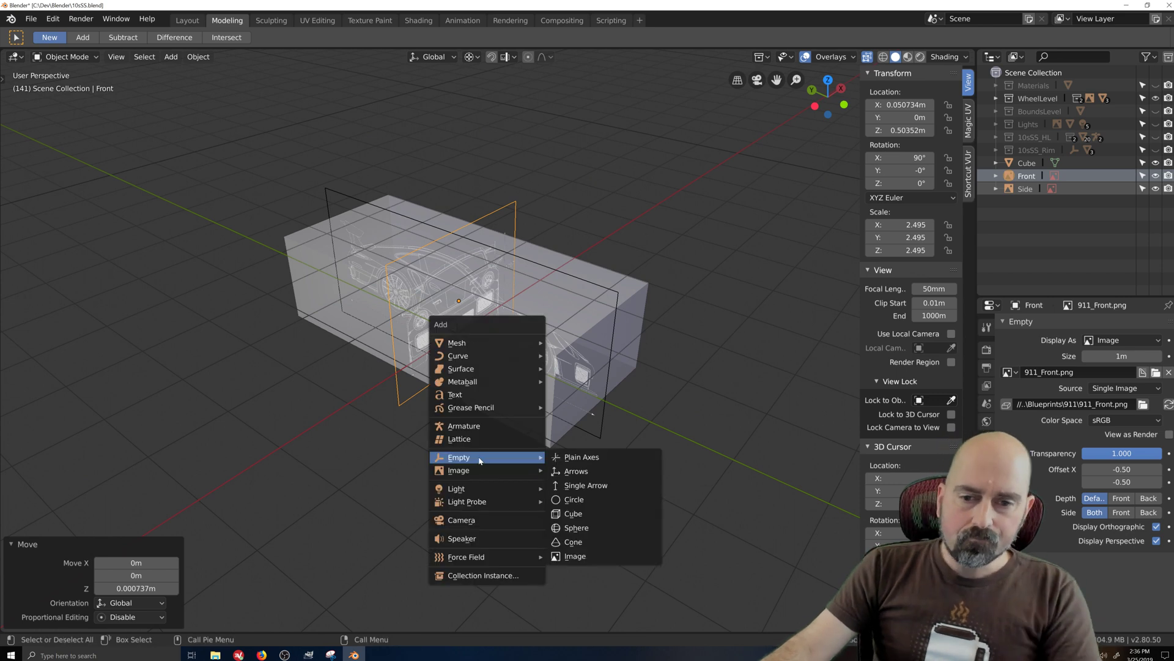
pyautogui.click(575, 556)
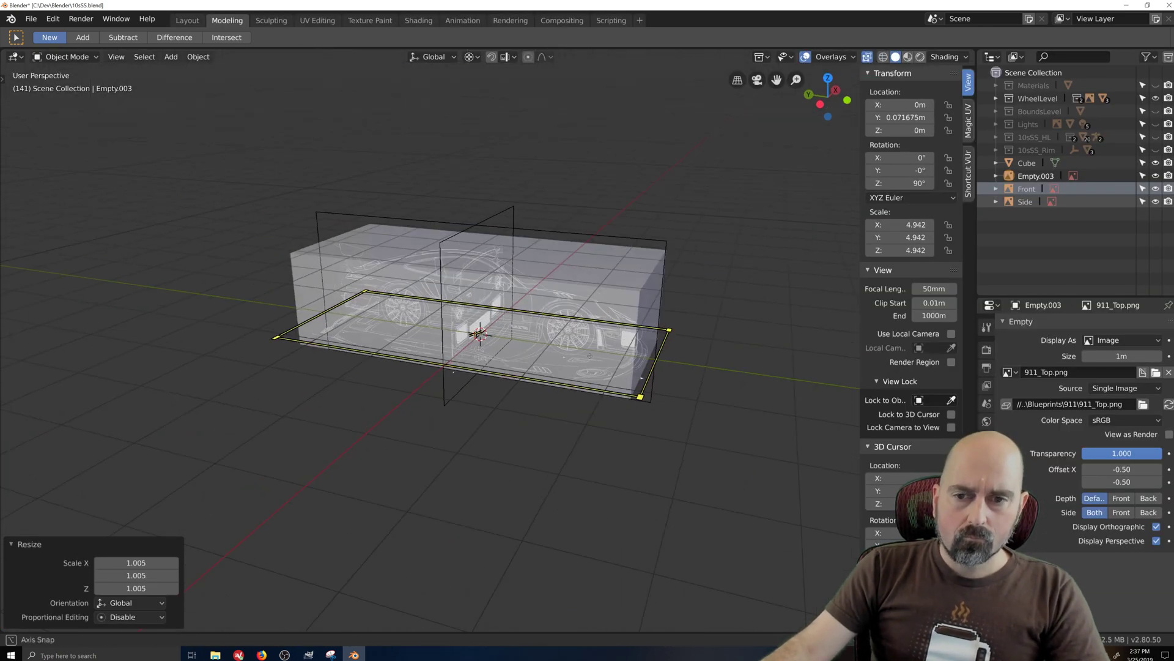
# Scale the top blueprint to 4.942, name it Top, and raise the 911_Rear.png empty along Z
pyautogui.moveTo(366, 452); pyautogui.dragTo(410, 460, button='middle')
pyautogui.press('Return')
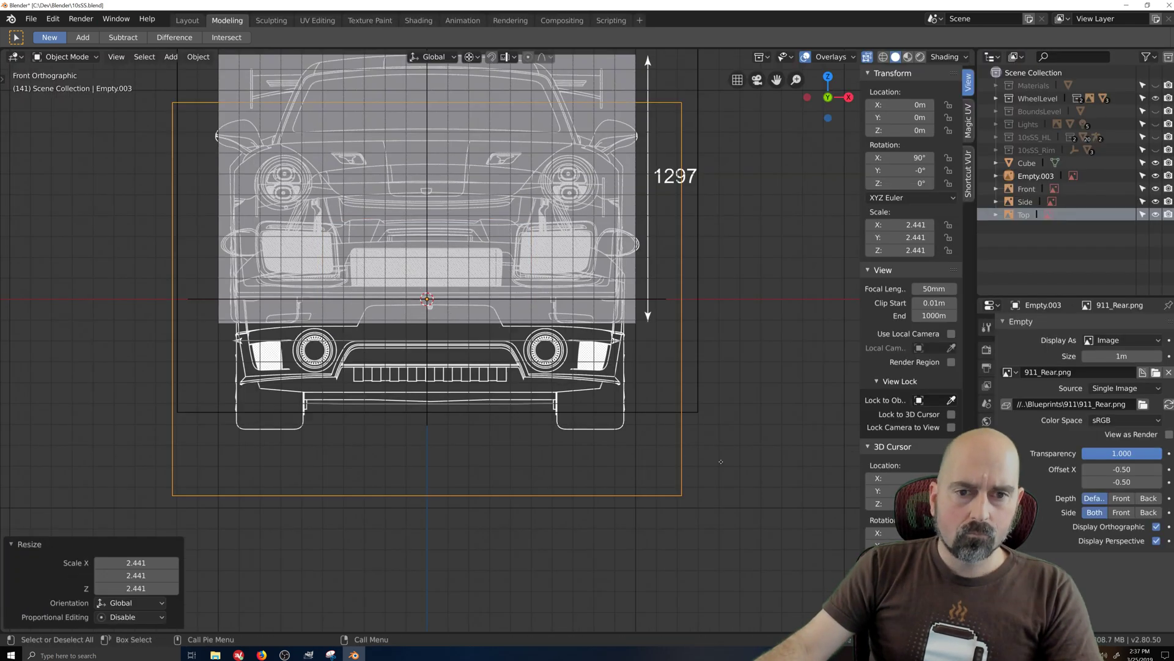
pyautogui.press('g')
pyautogui.press('z')
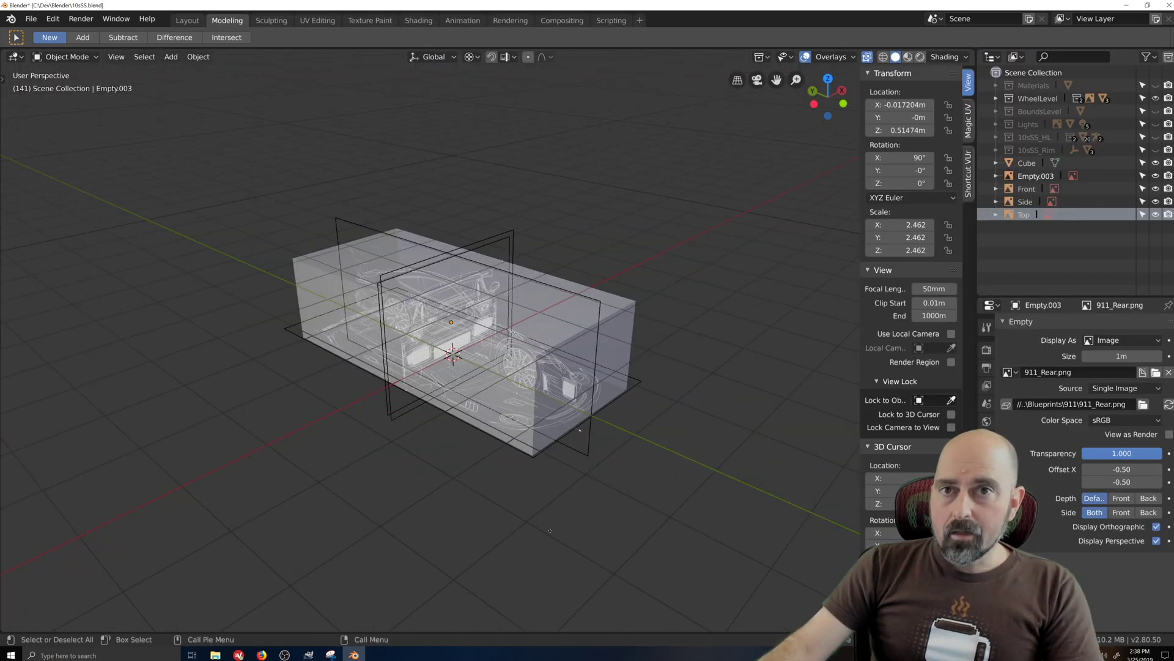
# Hide the reference Cube and check the blueprints from front, top and side views
pyautogui.click(1156, 163)
pyautogui.scroll(3, 590, 527)
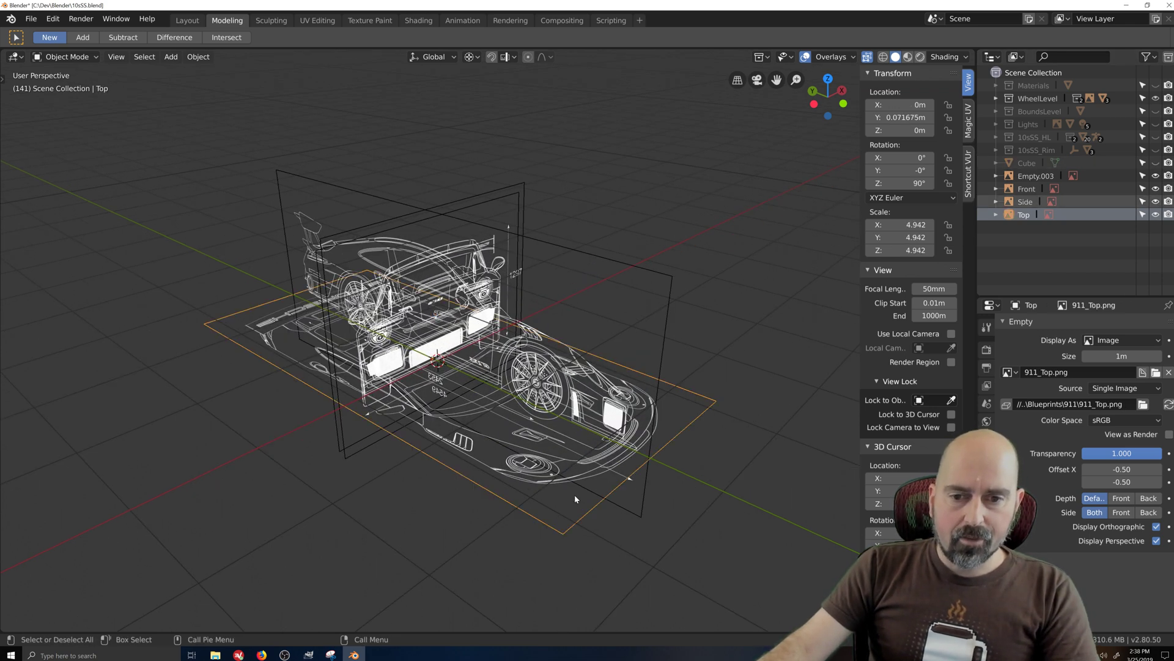
pyautogui.scroll(-1, 520, 533)
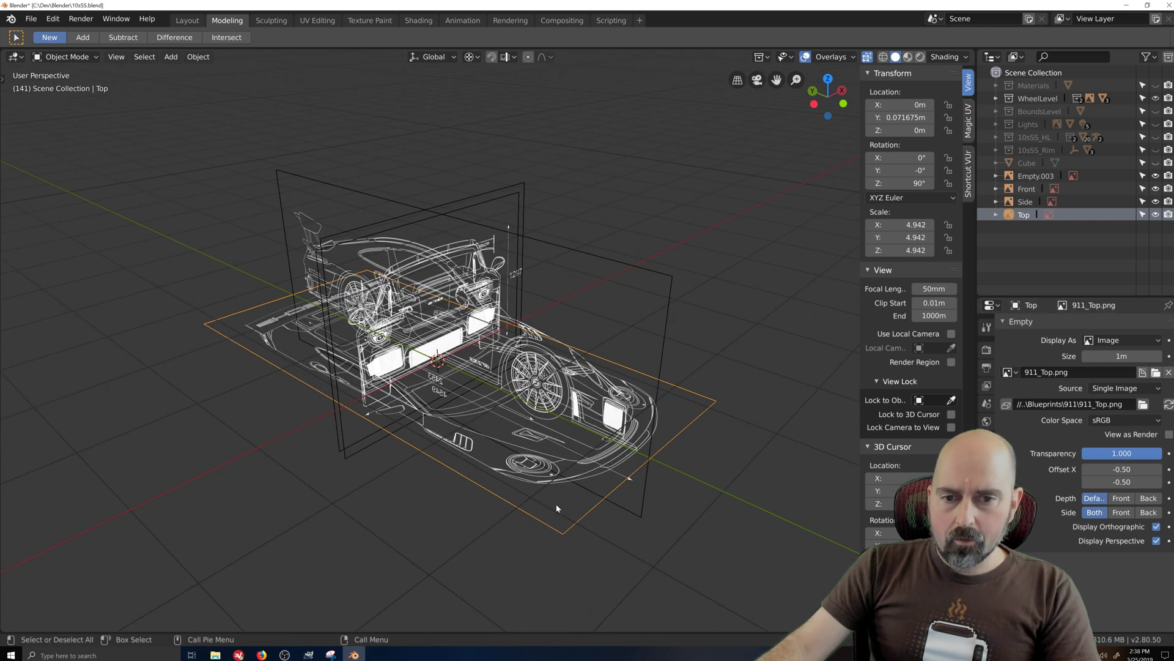
pyautogui.scroll(2, 537, 493)
pyautogui.moveTo(526, 489); pyautogui.dragTo(442, 492, button='middle')
pyautogui.scroll(-1, 448, 491)
pyautogui.scroll(2, 567, 505)
pyautogui.scroll(-3, 622, 525)
pyautogui.moveTo(608, 510); pyautogui.dragTo(519, 533, button='middle')
pyautogui.press('KP_1')
pyautogui.press('KP_7')
pyautogui.press('KP_3')
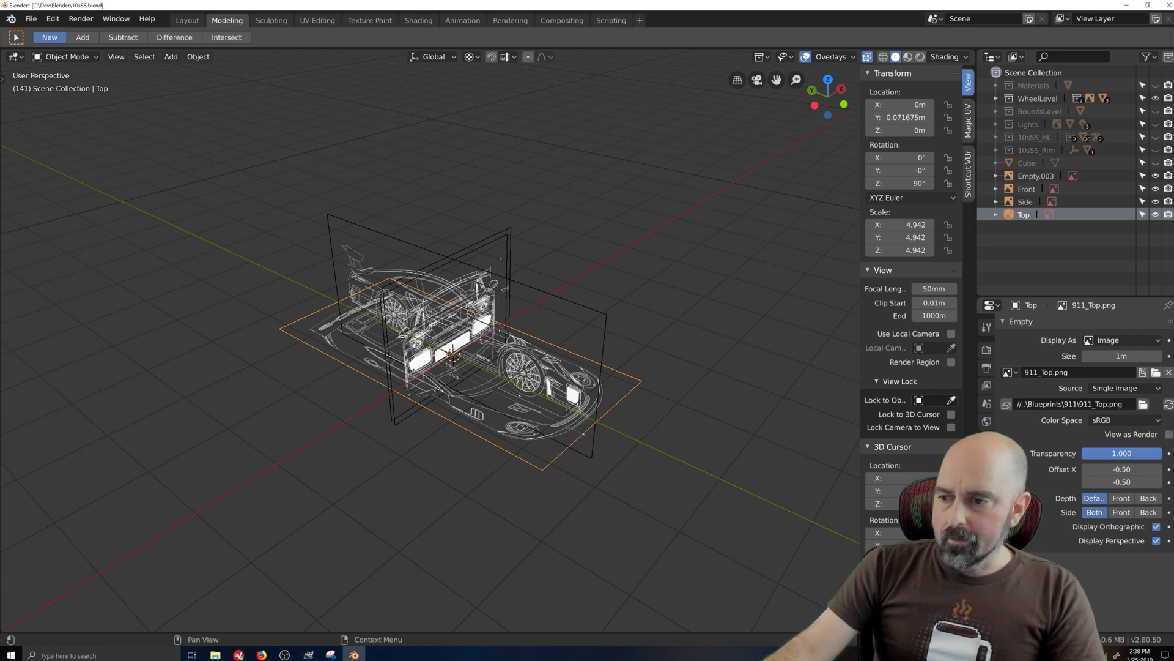
# Turn off Display Perspective on the Top and Side blueprint empties, then check the front orthographic view
pyautogui.click(1157, 542)
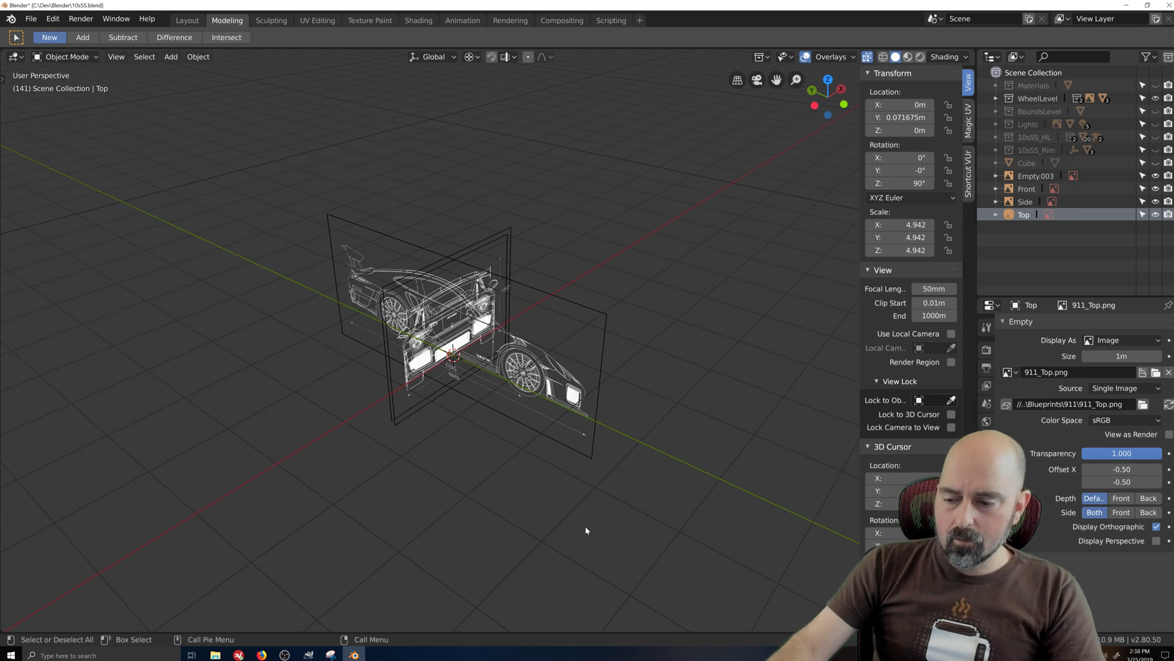
pyautogui.press('KP_7')
pyautogui.moveTo(525, 559); pyautogui.dragTo(579, 504, button='middle')
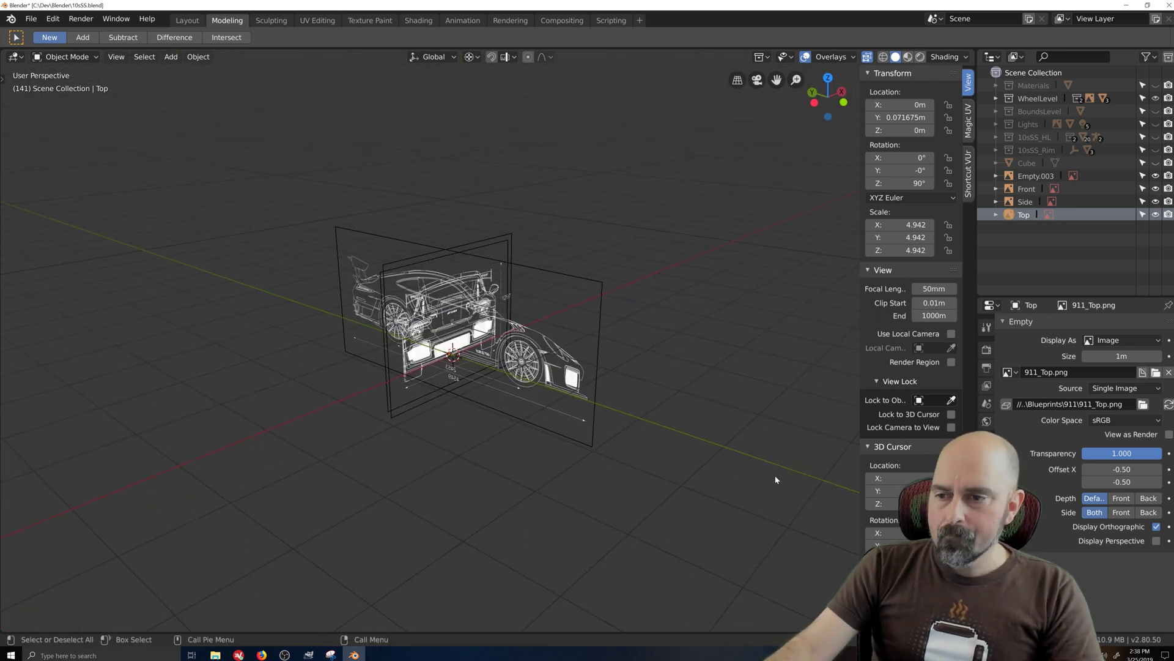
pyautogui.click(596, 367)
pyautogui.click(1145, 543)
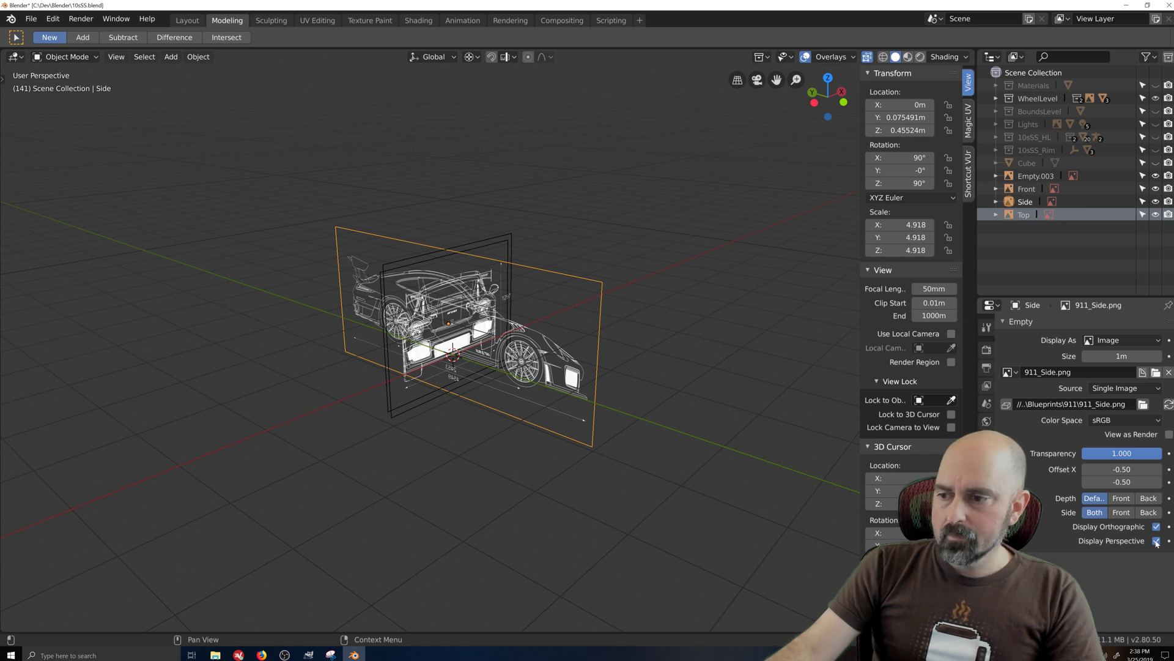
pyautogui.click(1145, 543)
pyautogui.scroll(3, 514, 506)
pyautogui.moveTo(514, 506); pyautogui.dragTo(388, 312, button='middle')
pyautogui.press('KP_1')
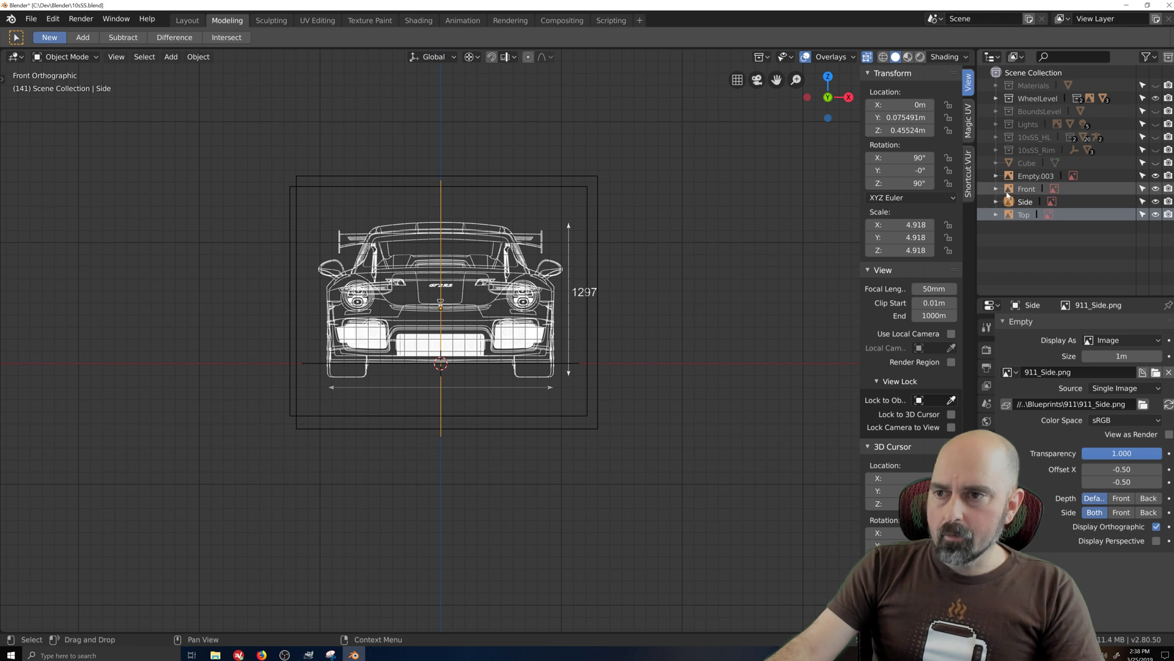
# Set the Front blueprint empty's Side option to Front and check it from the back view
pyautogui.click(1027, 189)
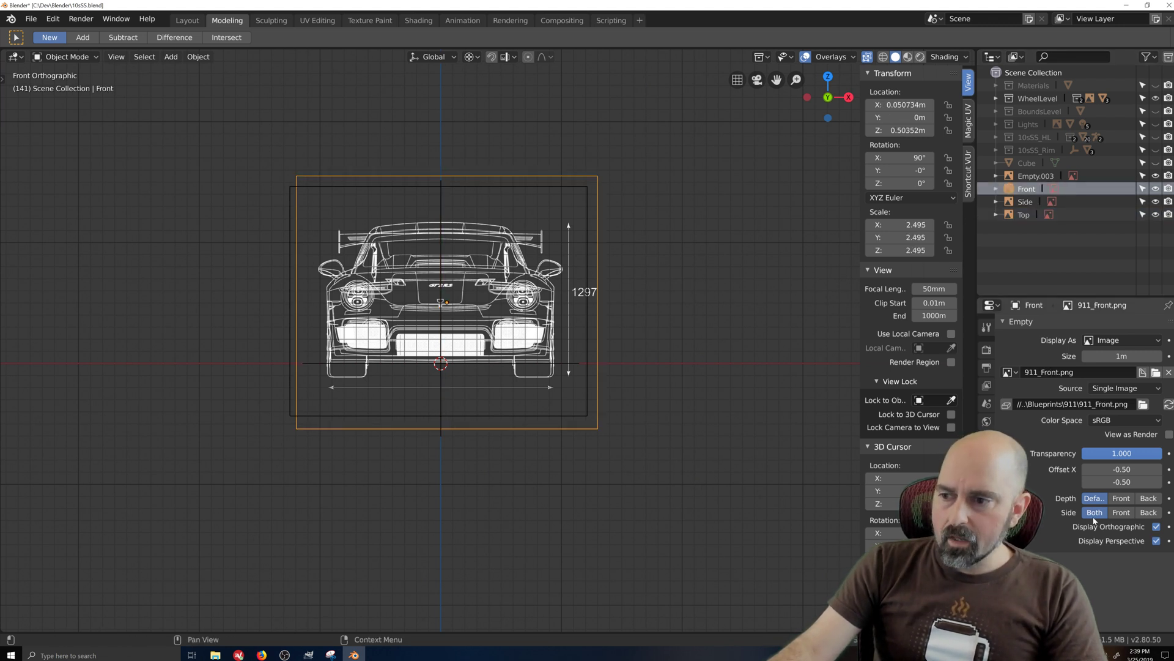
pyautogui.click(1121, 512)
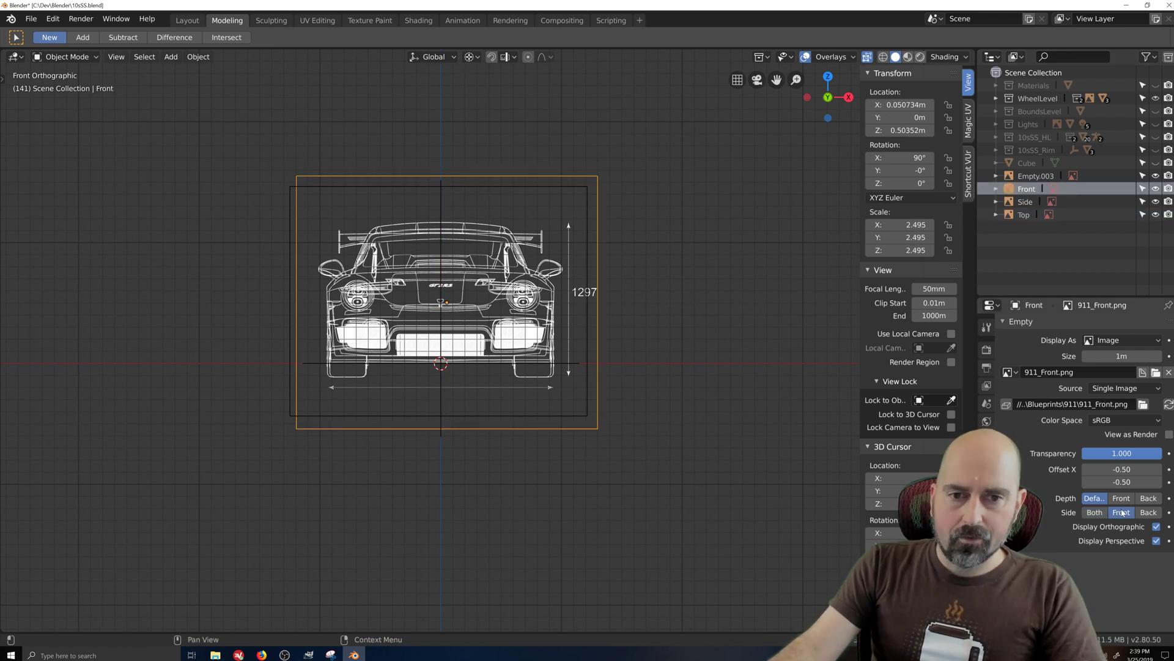
pyautogui.click(1150, 512)
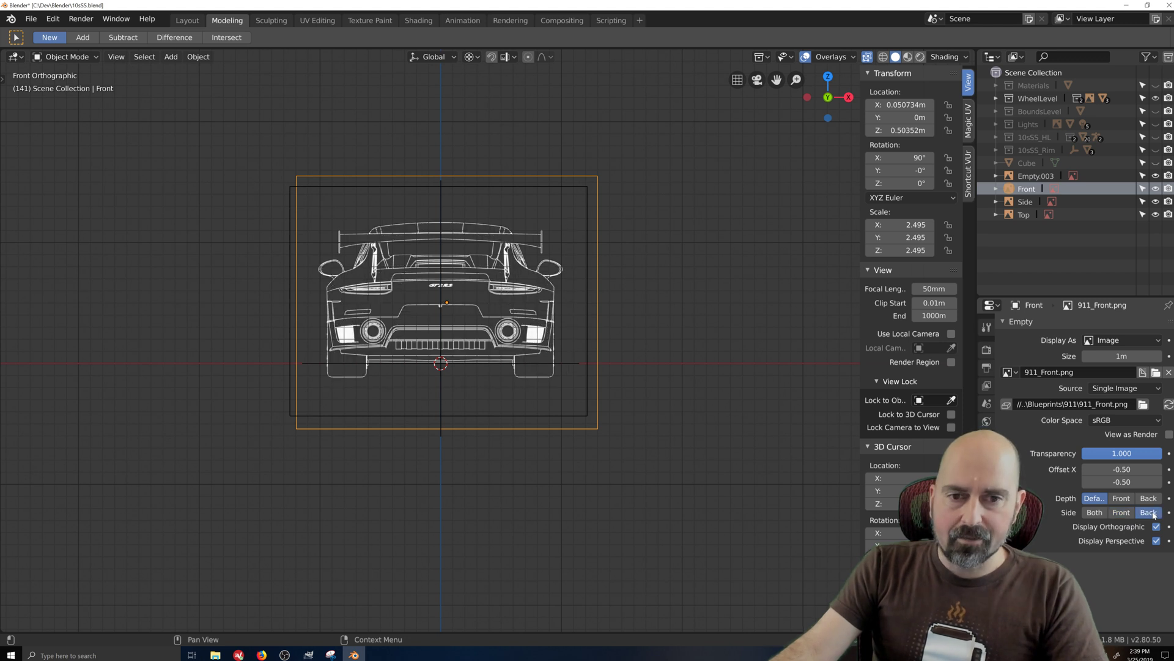
pyautogui.click(1121, 513)
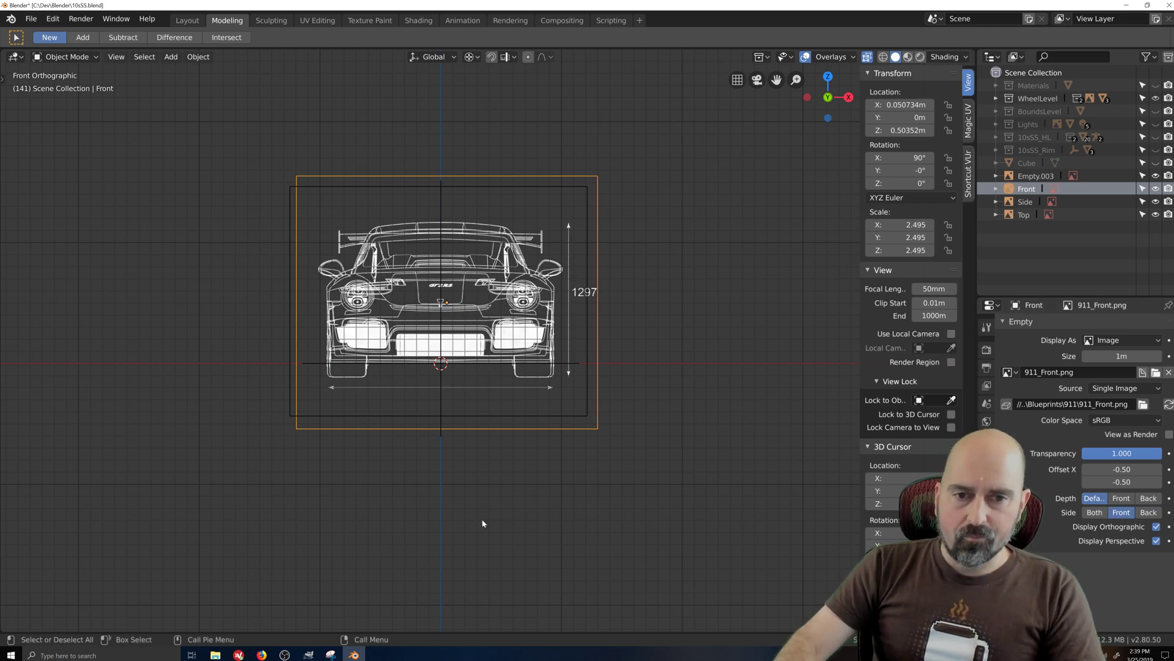
pyautogui.press('ctrl+KP_1')
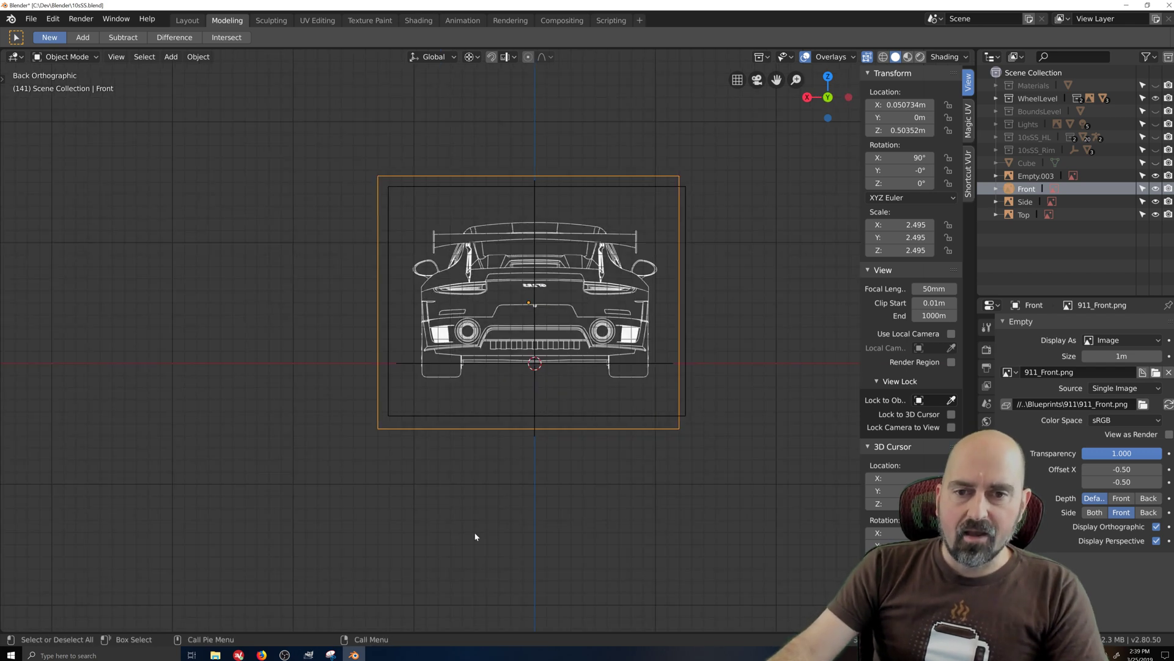
pyautogui.moveTo(721, 498); pyautogui.dragTo(660, 508, button='middle')
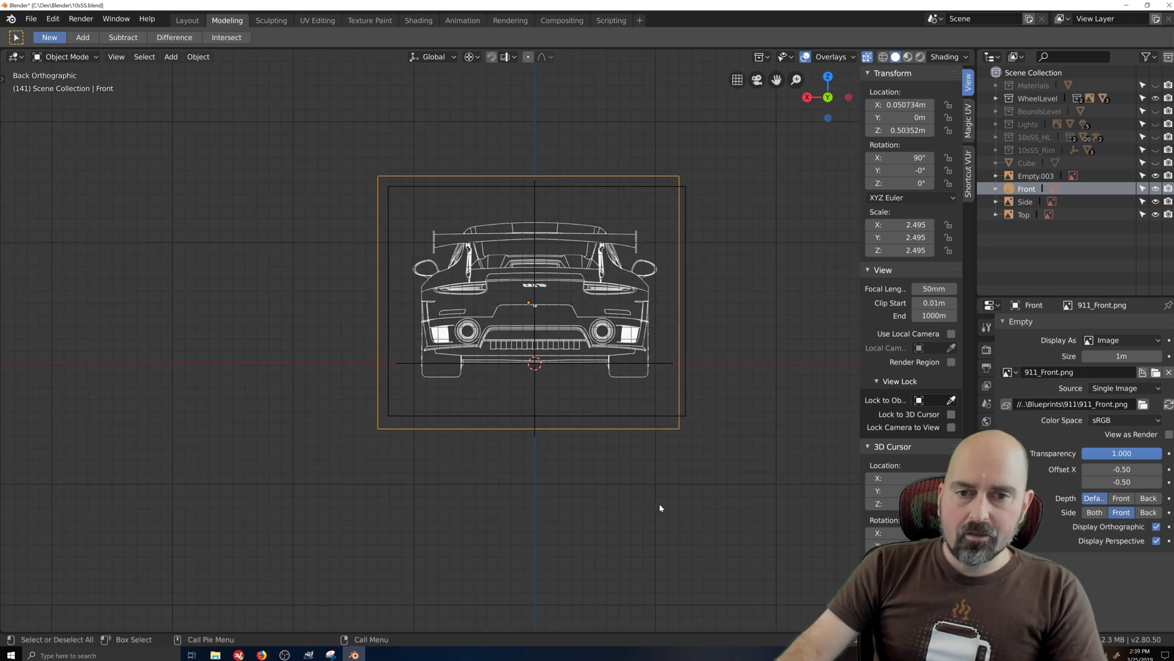
# Rename Empty.003 to 'Rear' and set its Side option to Back
pyautogui.click(1035, 178)
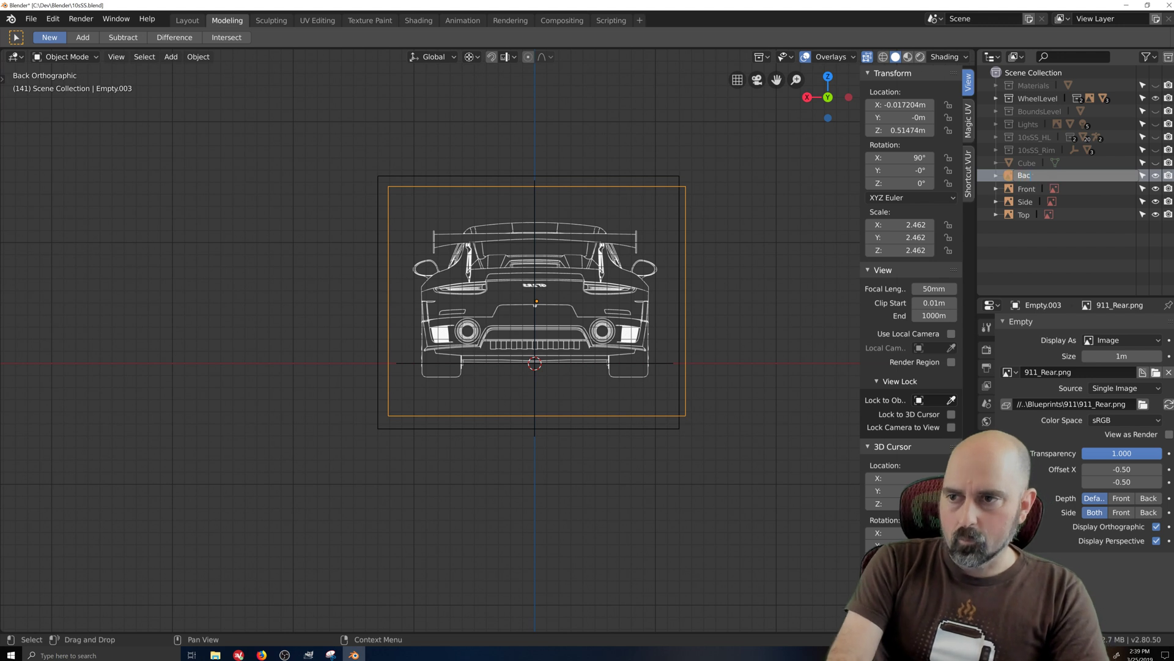
pyautogui.write('Rear')
pyautogui.press('Return')
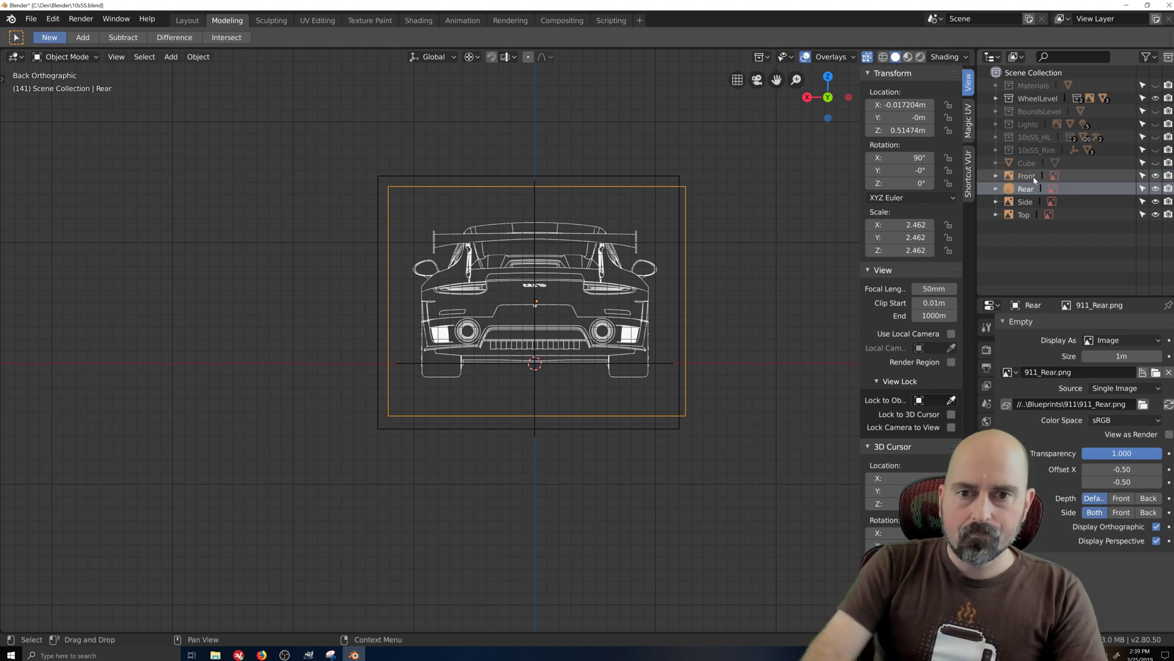
pyautogui.click(1121, 512)
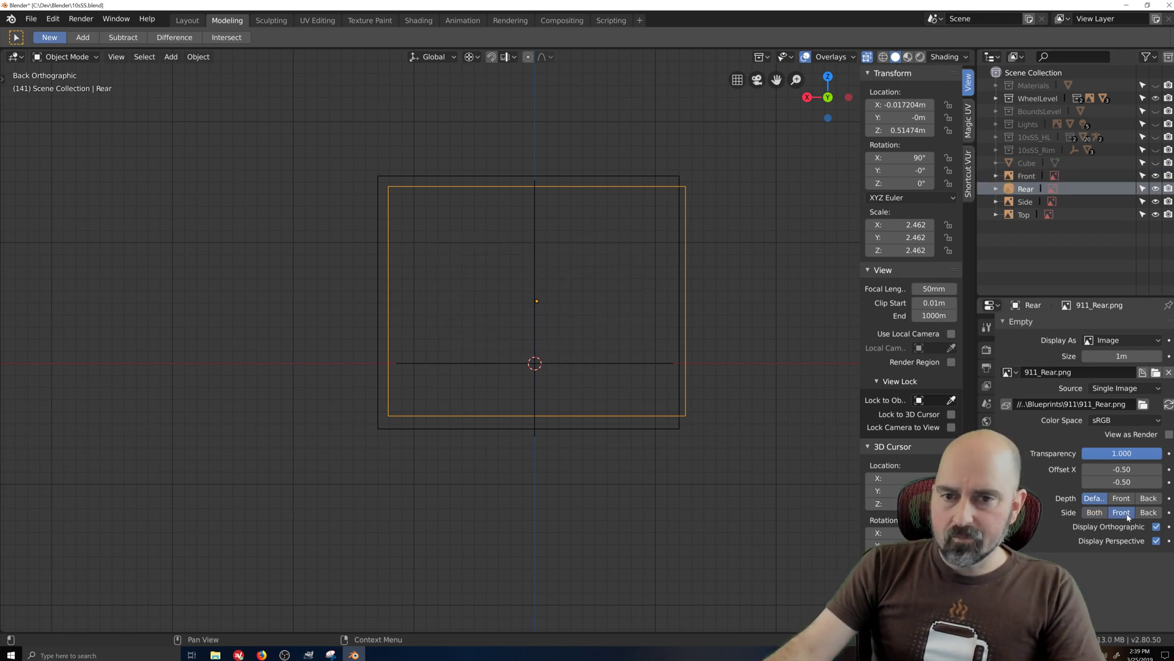
pyautogui.click(1148, 513)
# Turn off Display Perspective on the Rear blueprint empty
pyautogui.moveTo(651, 477); pyautogui.dragTo(618, 465, button='middle')
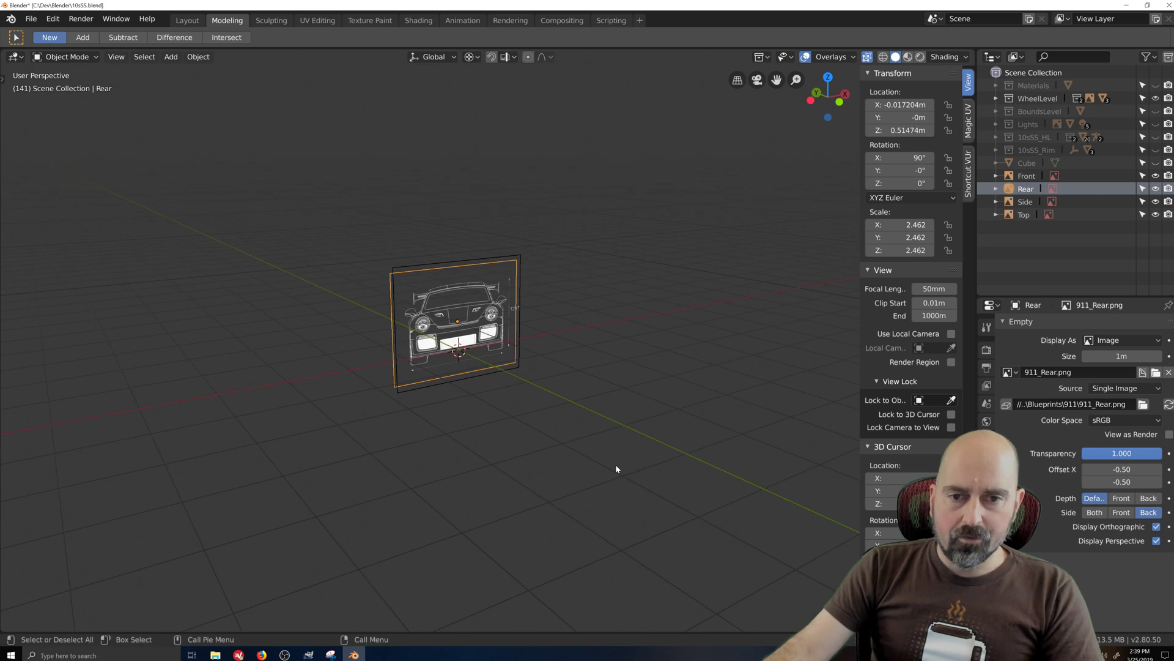
pyautogui.scroll(2, 599, 474)
pyautogui.scroll(1, 589, 484)
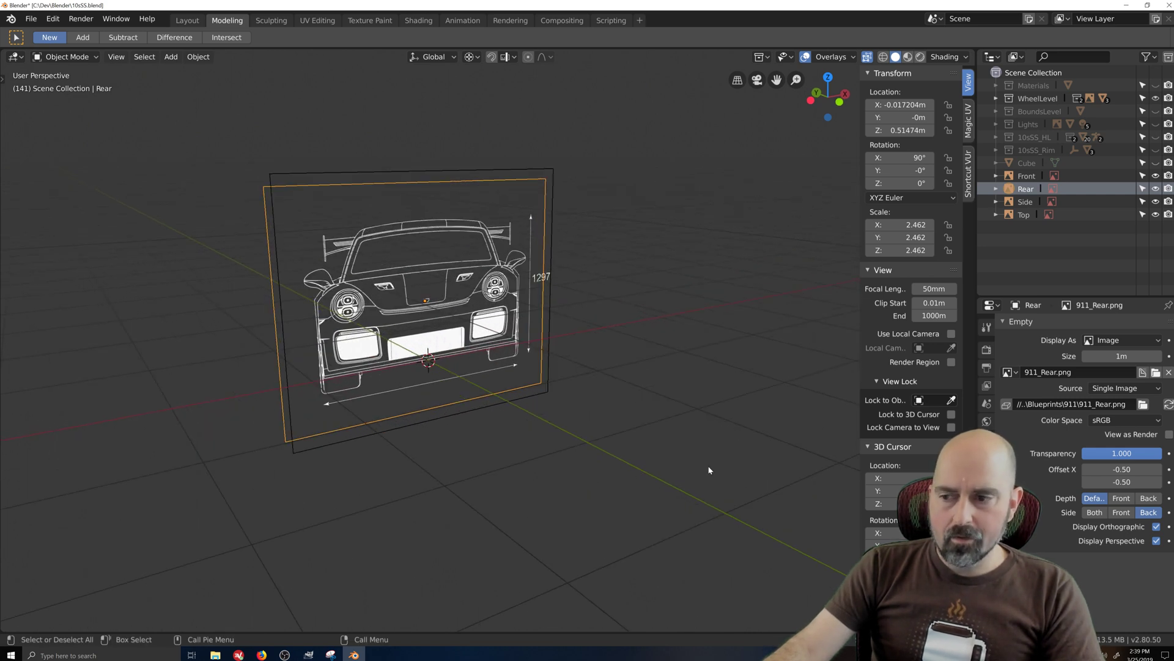
pyautogui.click(1158, 542)
# Check the blueprints in front, bottom, back and right orthographic views
pyautogui.moveTo(422, 533); pyautogui.dragTo(428, 367, button='middle')
pyautogui.click(429, 367)
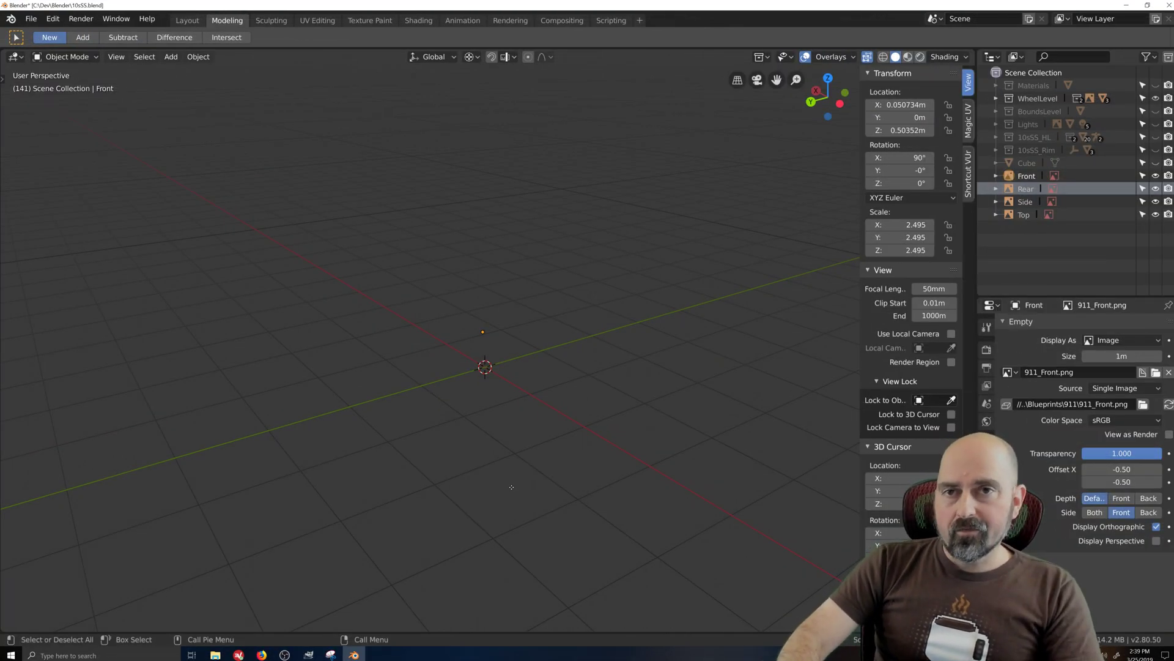
pyautogui.press('KP_1')
pyautogui.press('ctrl+KP_7')
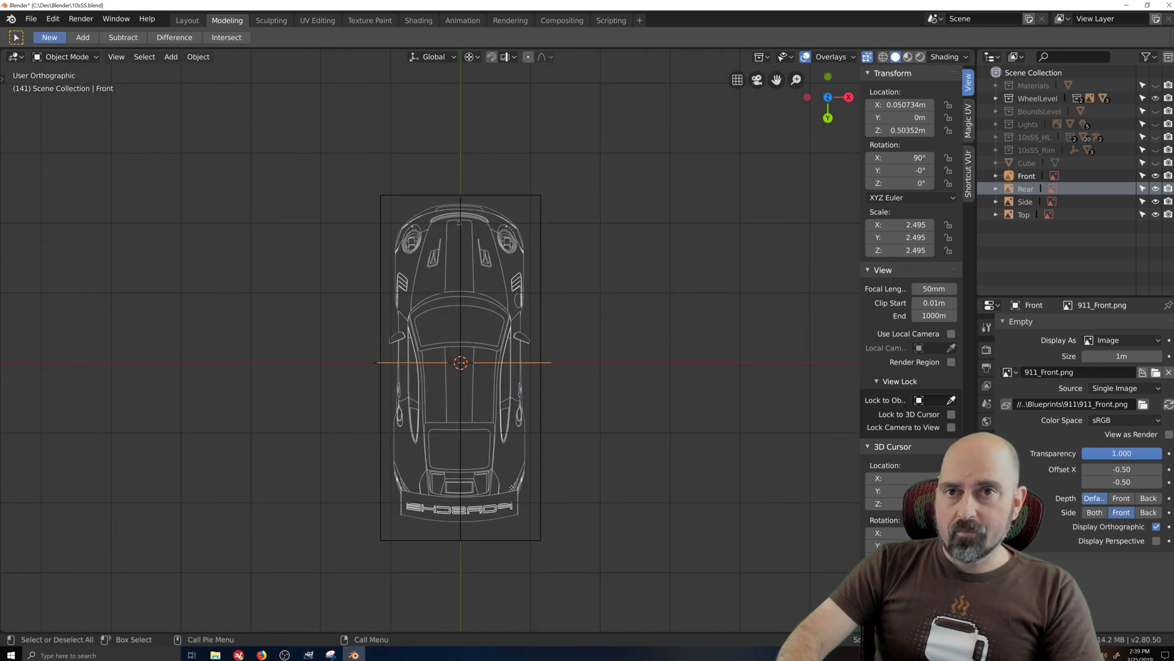
pyautogui.press('ctrl+KP_1')
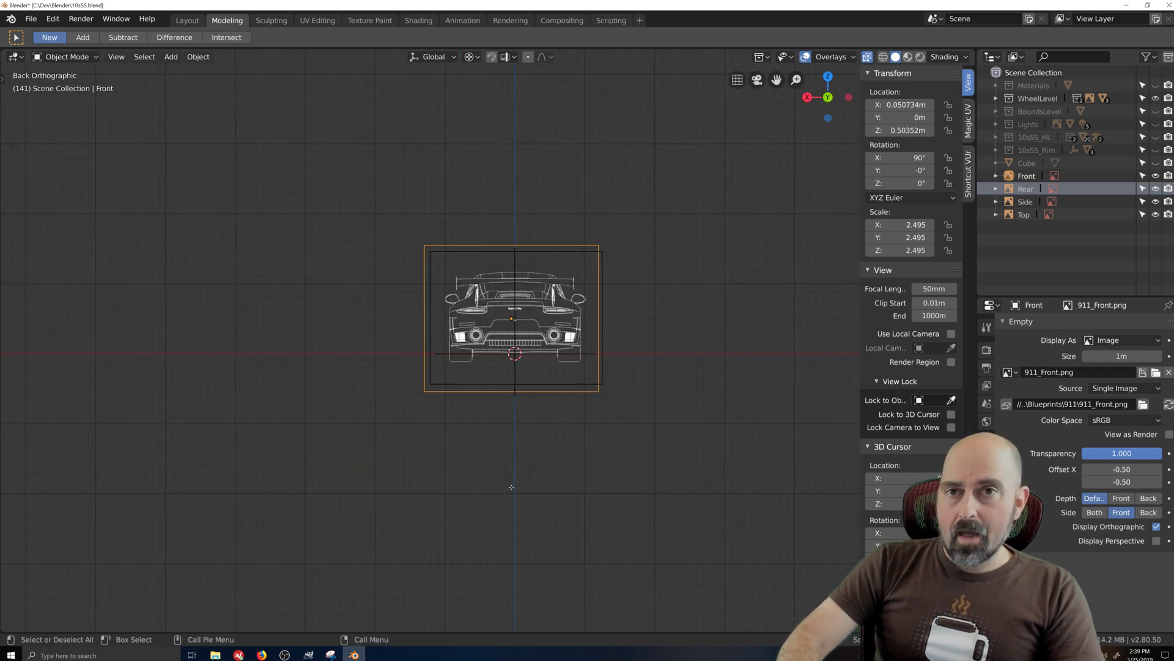
pyautogui.press('KP_3')
pyautogui.moveTo(482, 462); pyautogui.dragTo(593, 475, button='middle')
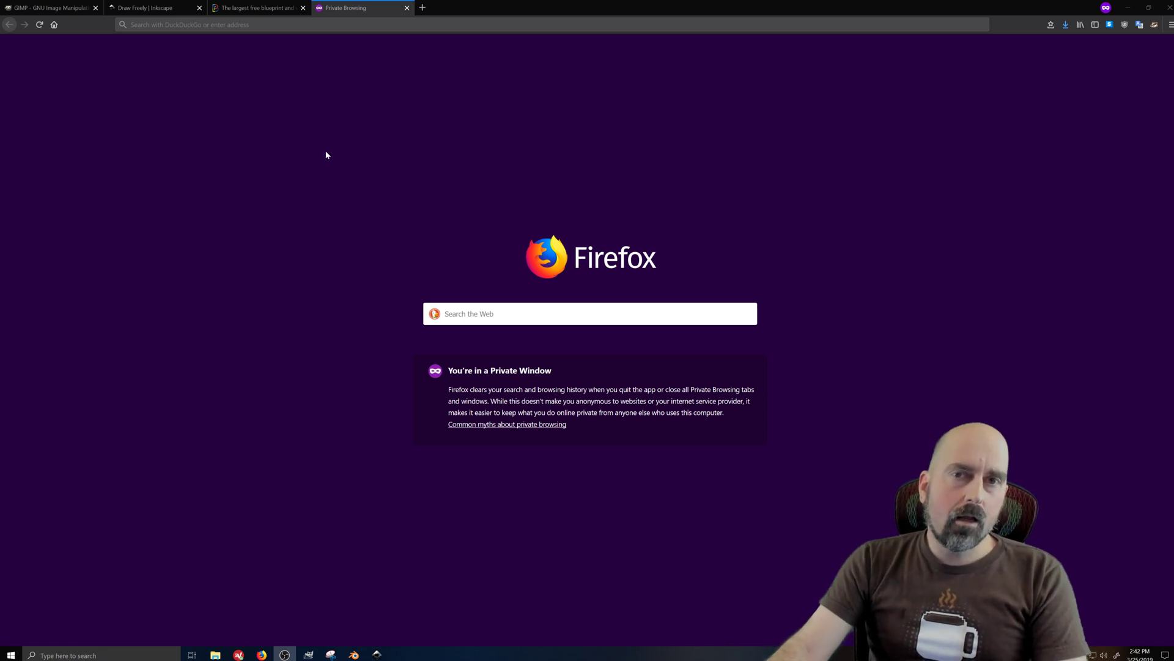
# Search DuckDuckGo for 'mazda' and show the image results
pyautogui.click(369, 25)
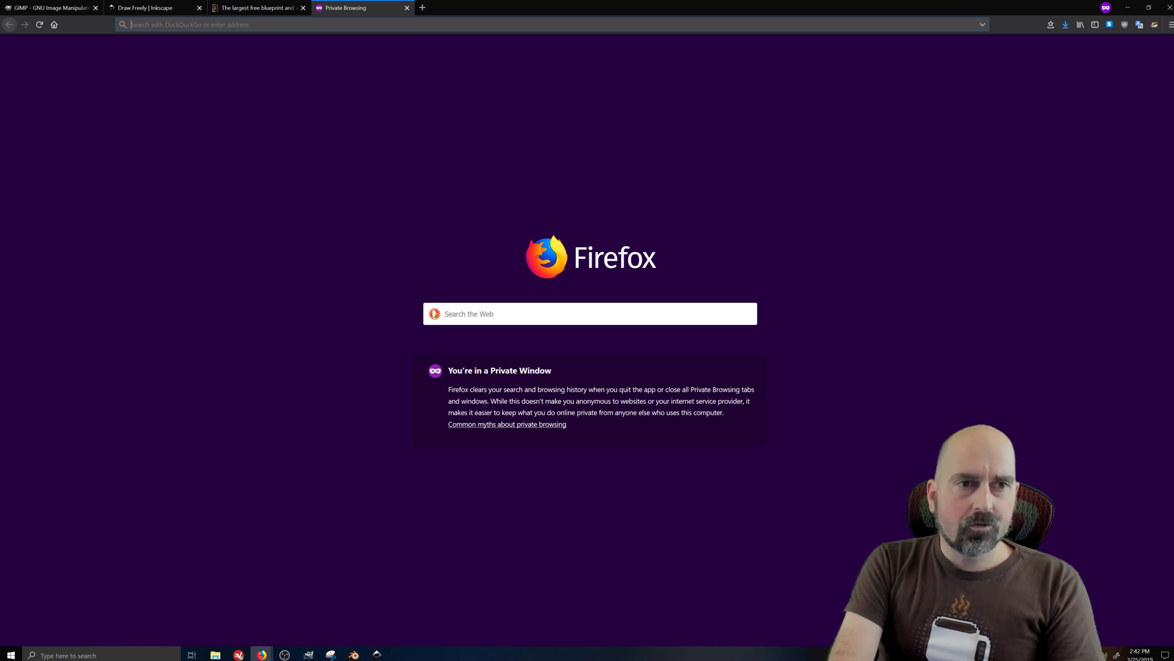
pyautogui.write('mazda')
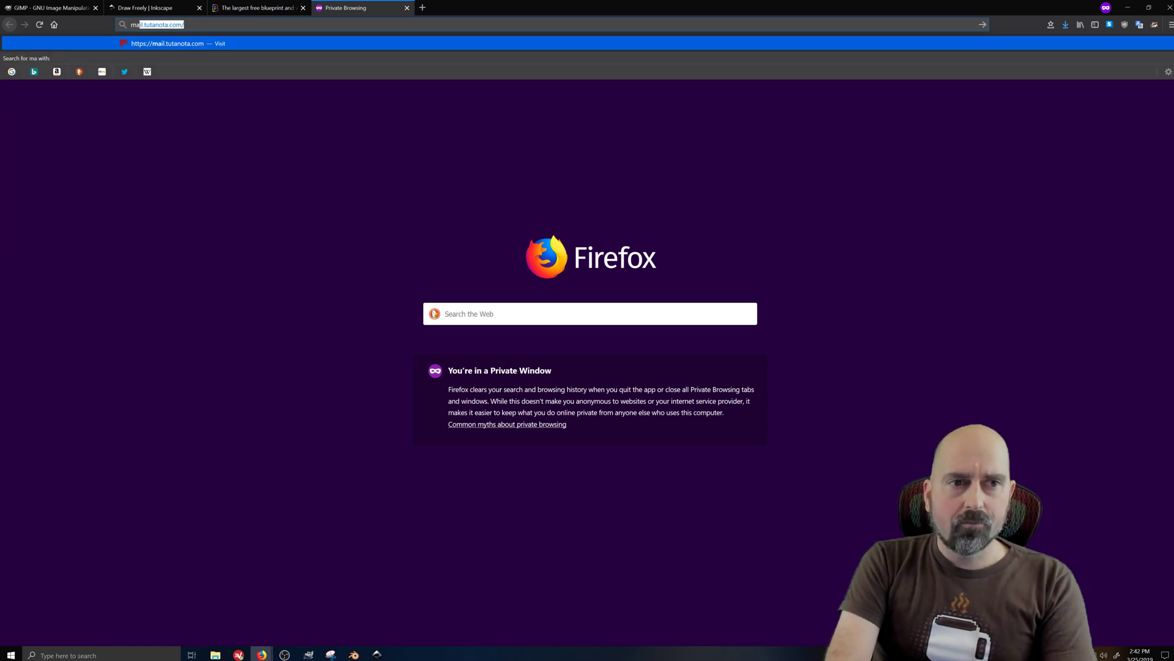
pyautogui.press('Return')
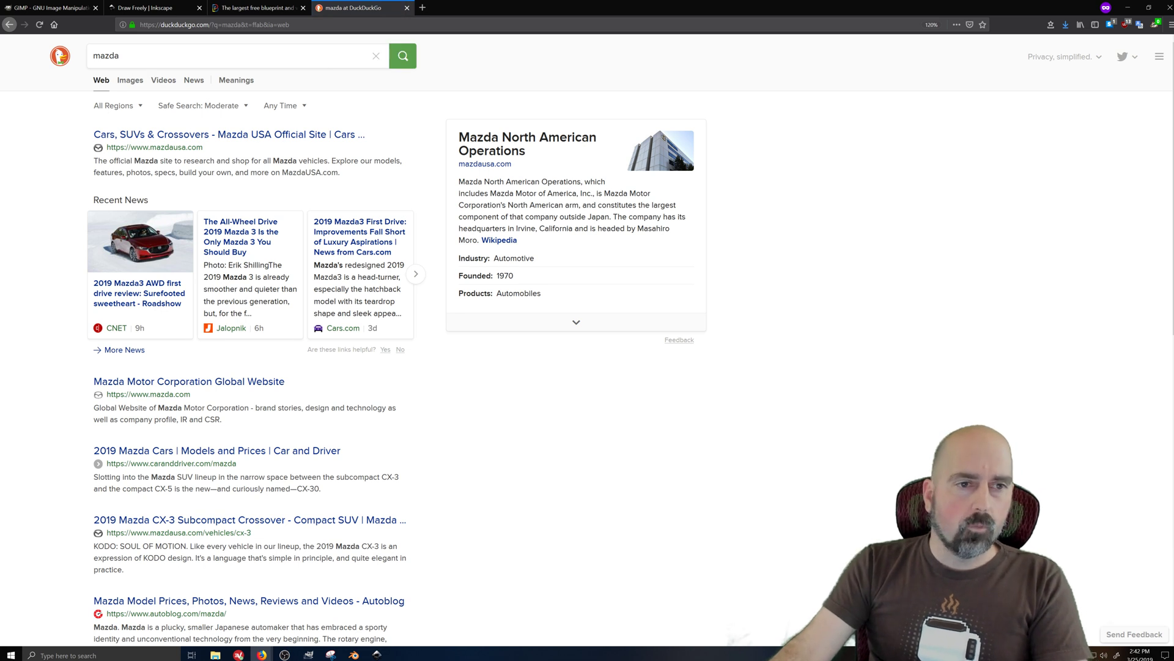
pyautogui.click(134, 81)
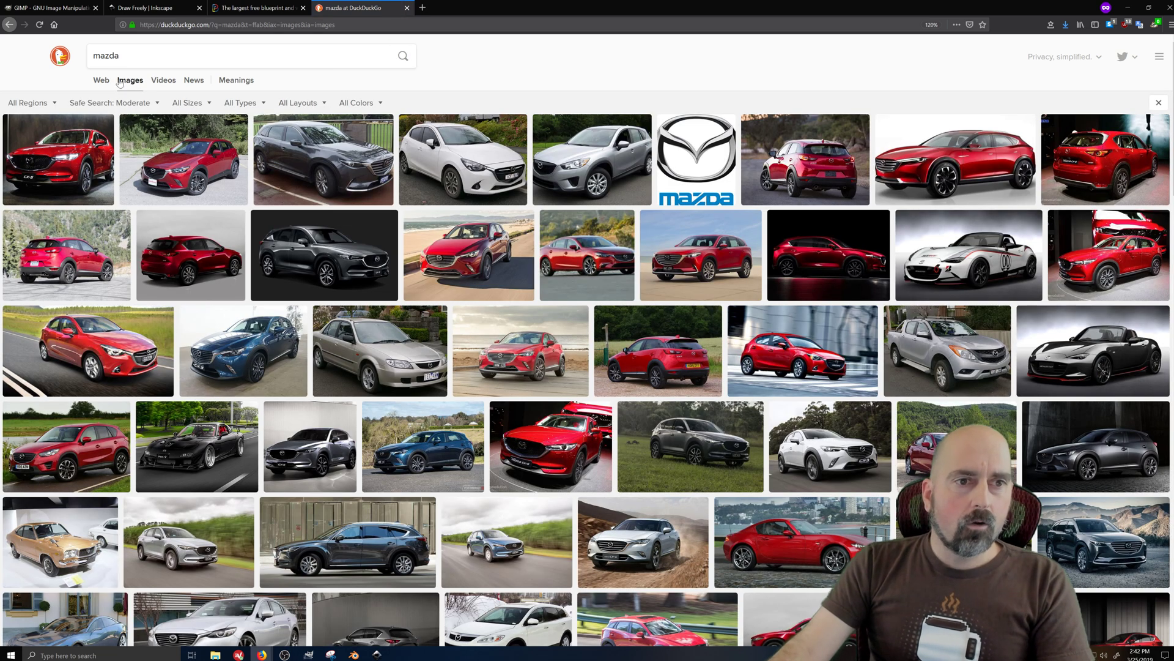
# Filter to Transparent, Extra Large images and open the 2016 Mazda CX-9 side view for saving
pyautogui.click(258, 105)
pyautogui.click(246, 200)
pyautogui.click(195, 103)
pyautogui.click(205, 182)
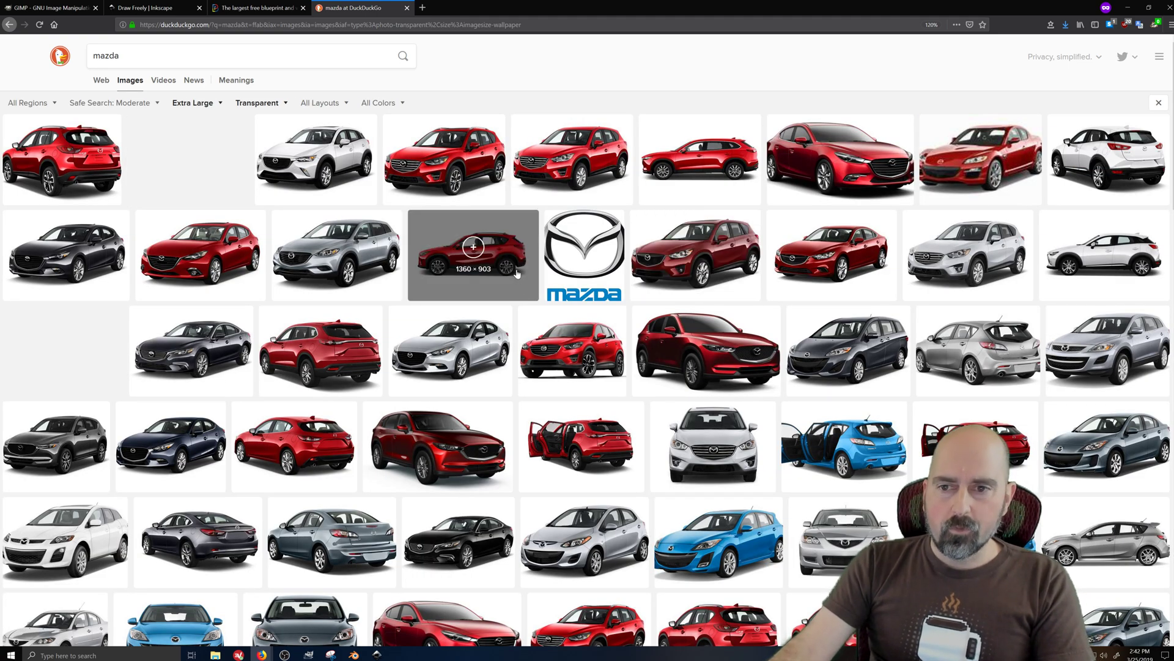
pyautogui.click(726, 188)
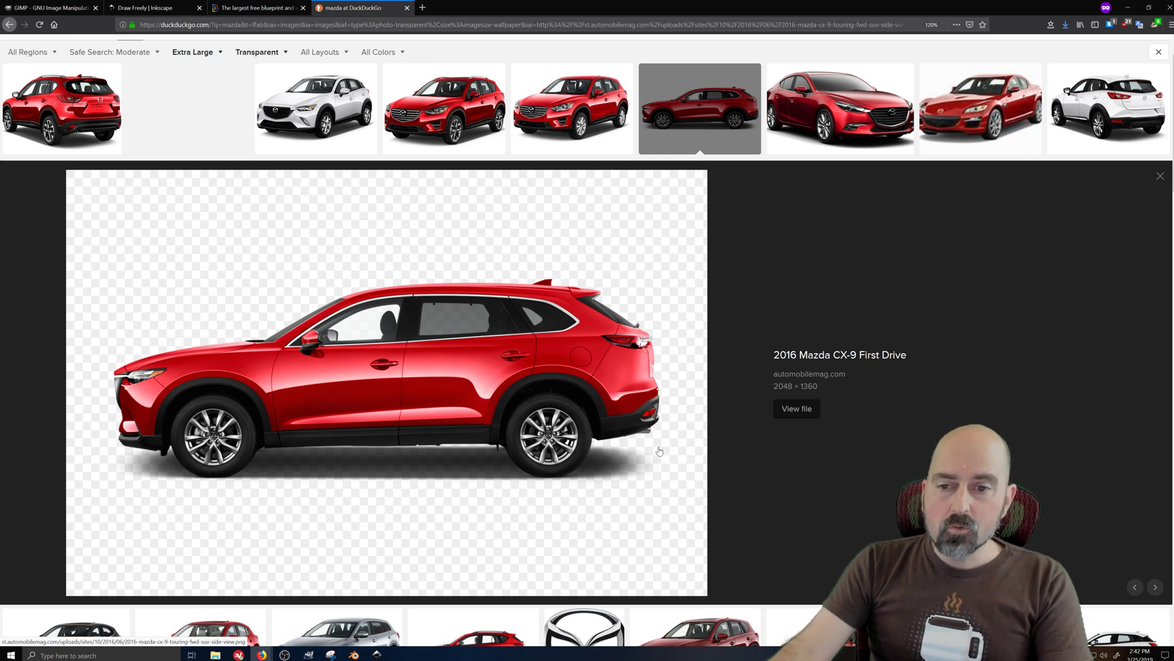
pyautogui.rightClick(518, 348)
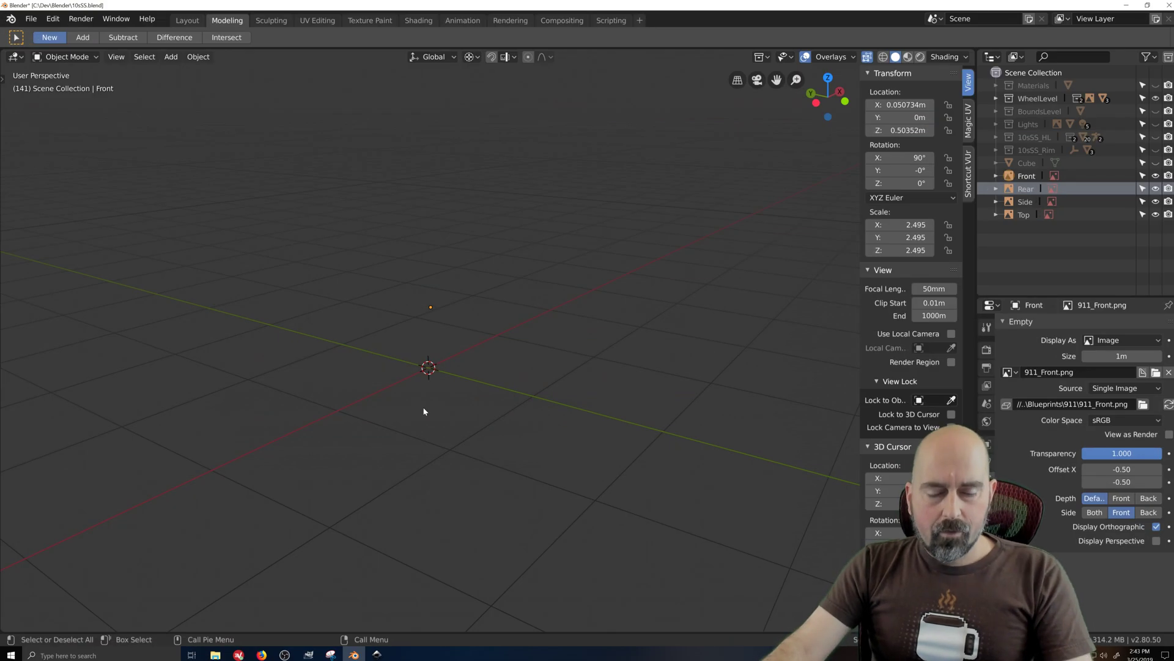
# Add an image empty loading Maz9.png and rotate it 90° about X and 90° about Z
pyautogui.hotkey('shift', 'a')
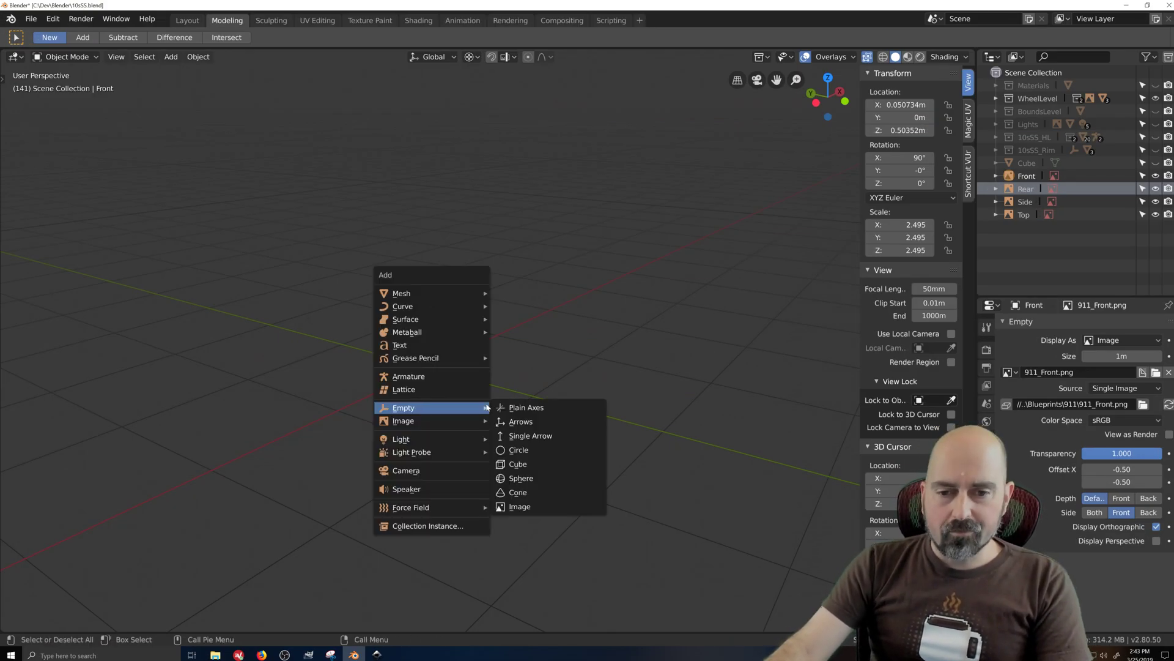
pyautogui.click(521, 508)
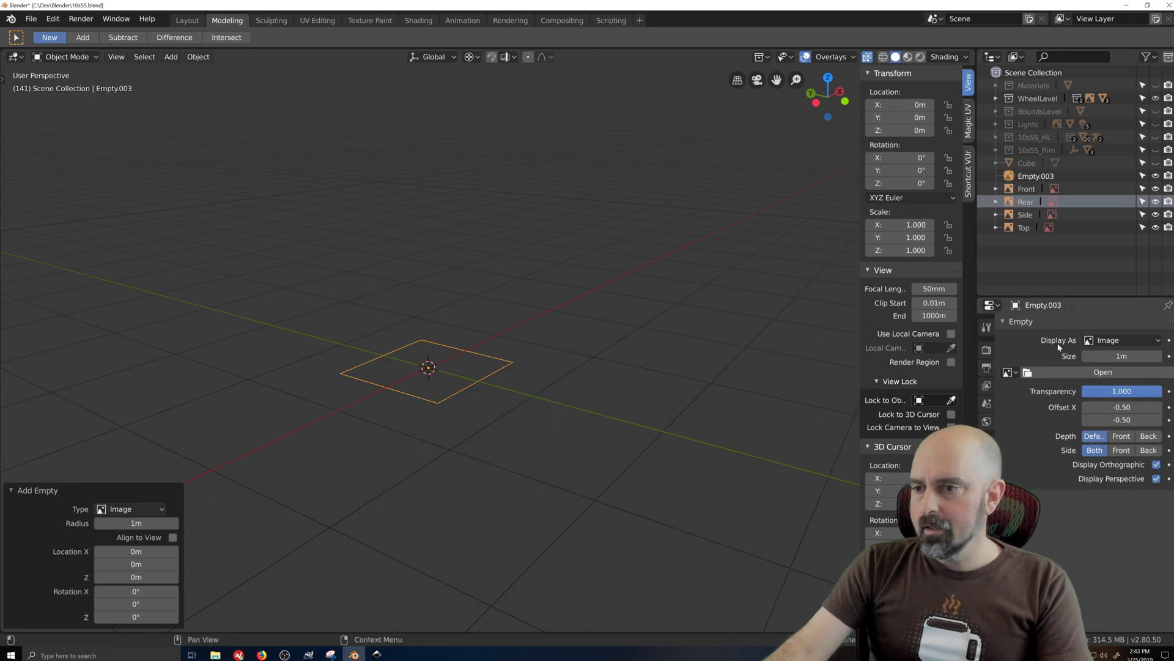
pyautogui.click(1051, 371)
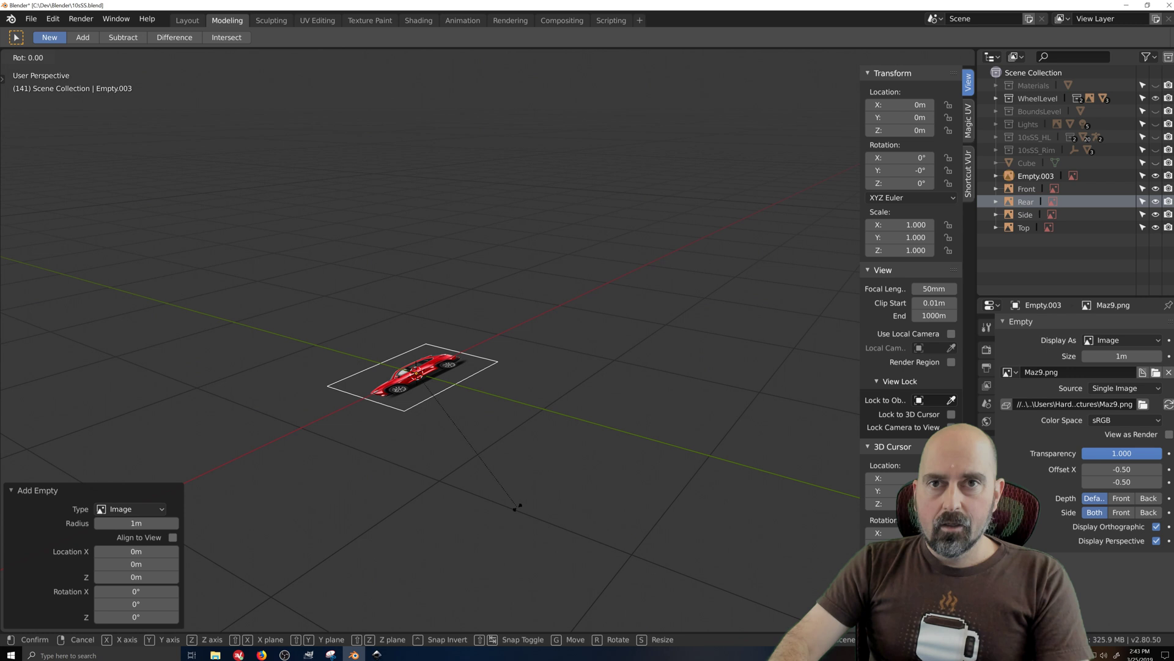
pyautogui.write('r90x')
pyautogui.press('Return')
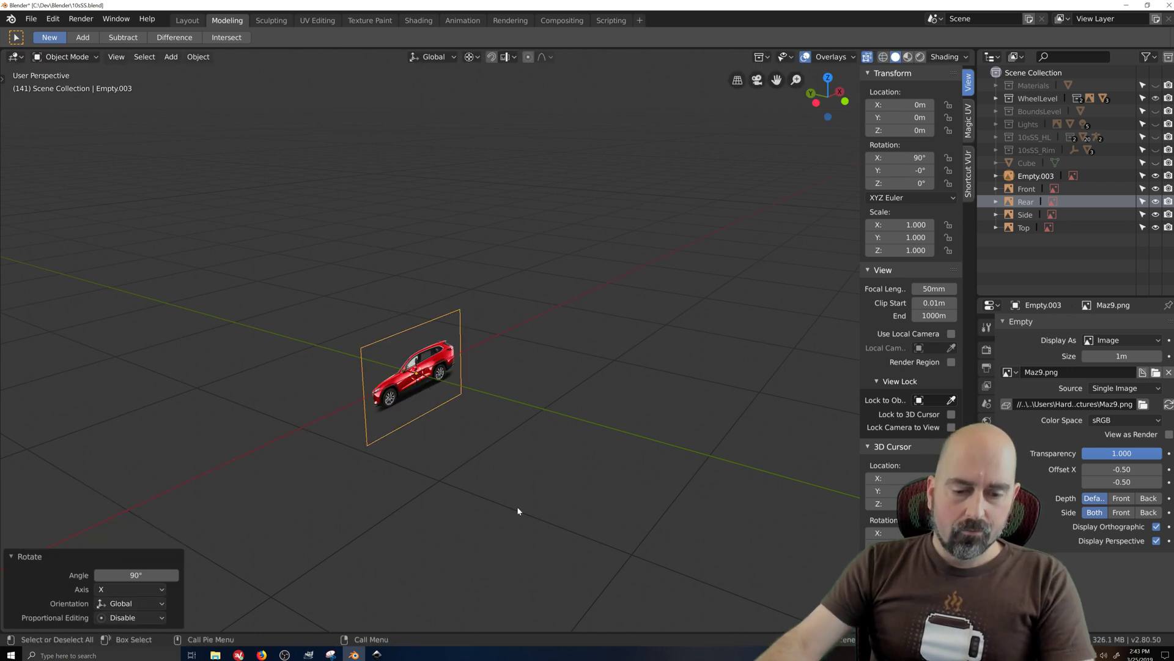
pyautogui.write('rz90')
pyautogui.press('Return')
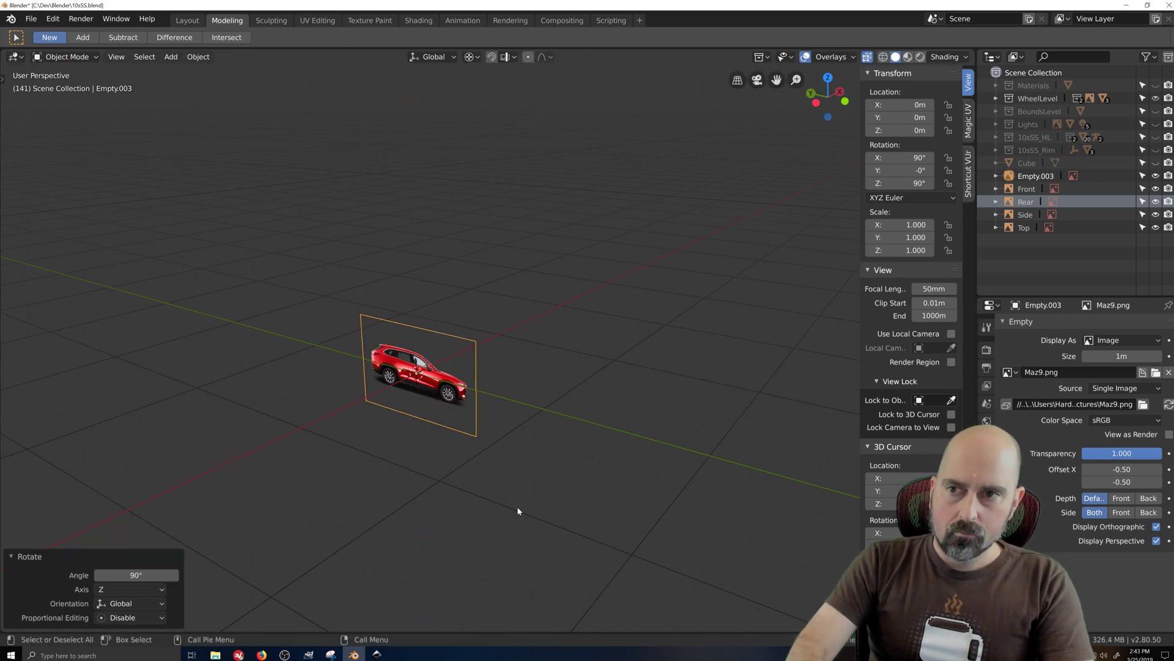
# Scale the car image empty to 3.864 and lower it to Z 0.49465m so wheels meet the ground
pyautogui.scroll(-2, 437, 519)
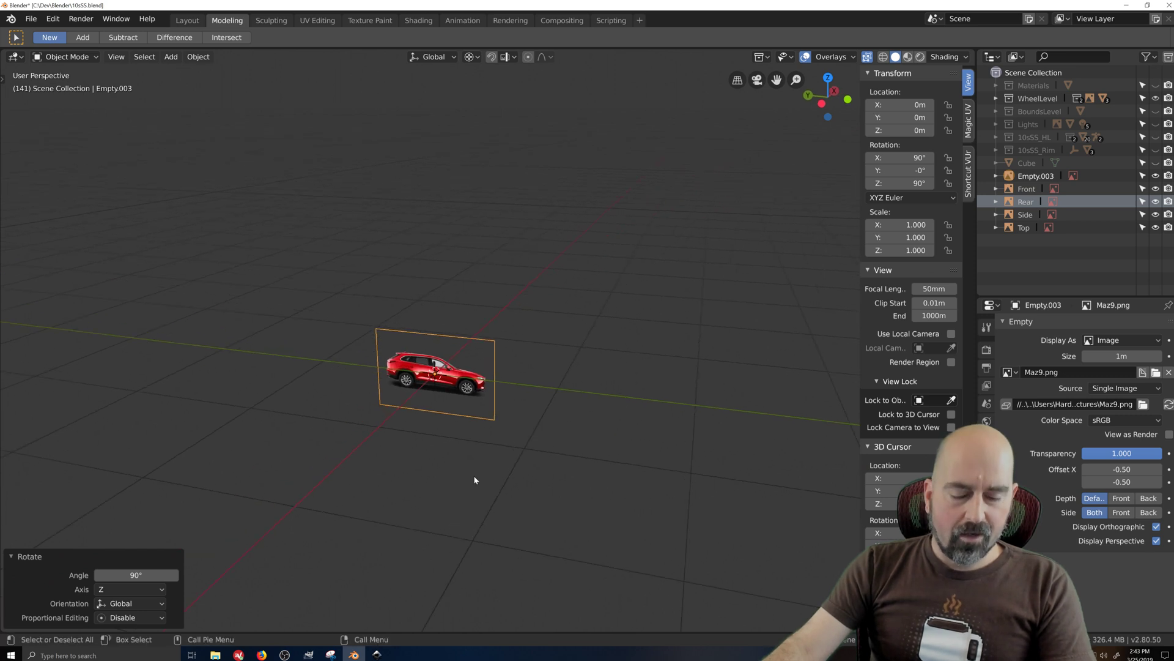
pyautogui.press('s')
pyautogui.press('Escape')
pyautogui.press('g')
pyautogui.press('z')
pyautogui.click(535, 474)
pyautogui.press('s')
pyautogui.click(755, 559)
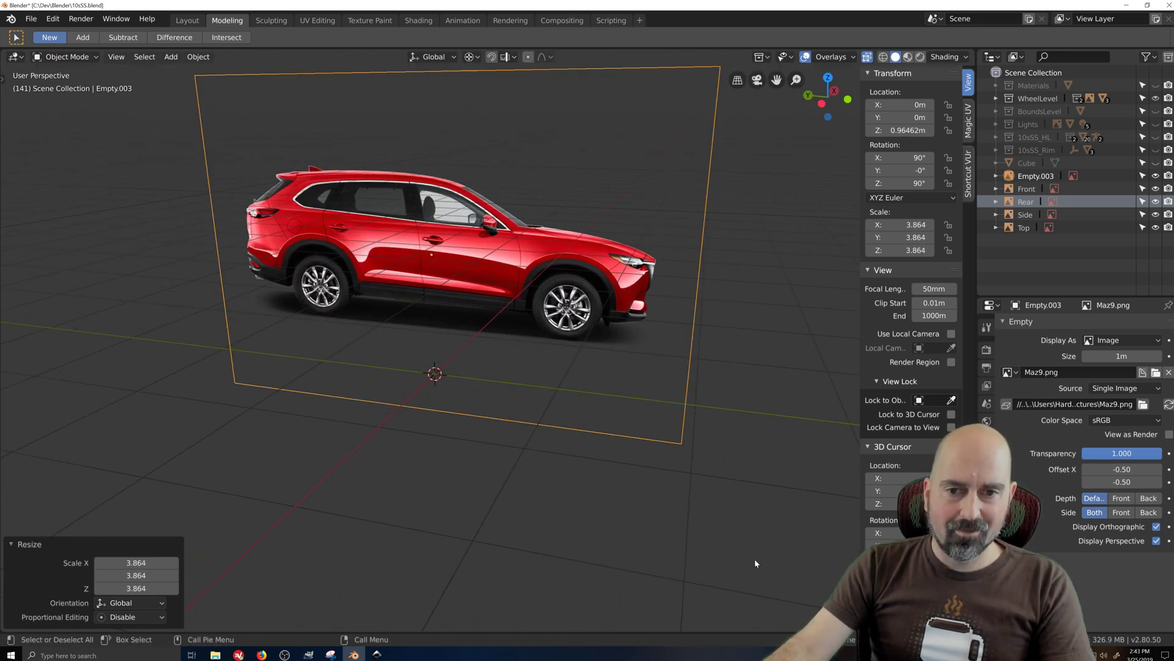
pyautogui.press('g')
pyautogui.press('z')
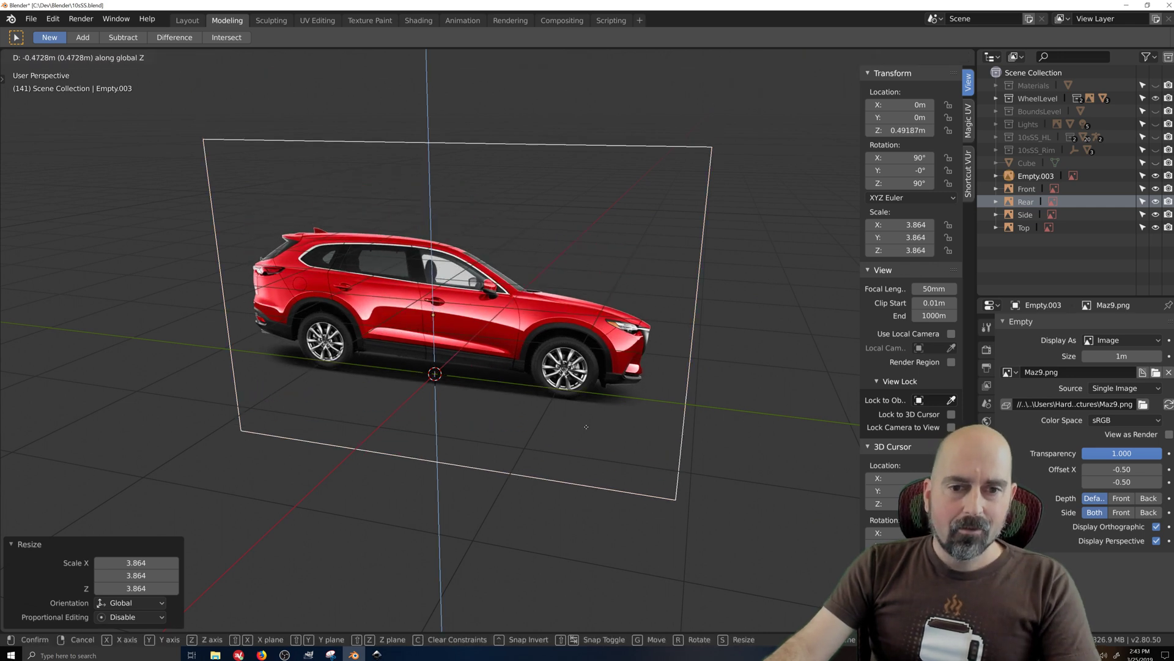
pyautogui.click(538, 470)
# Orbit to face the car side-on and try a lower image opacity, then undo it
pyautogui.scroll(2, 461, 435)
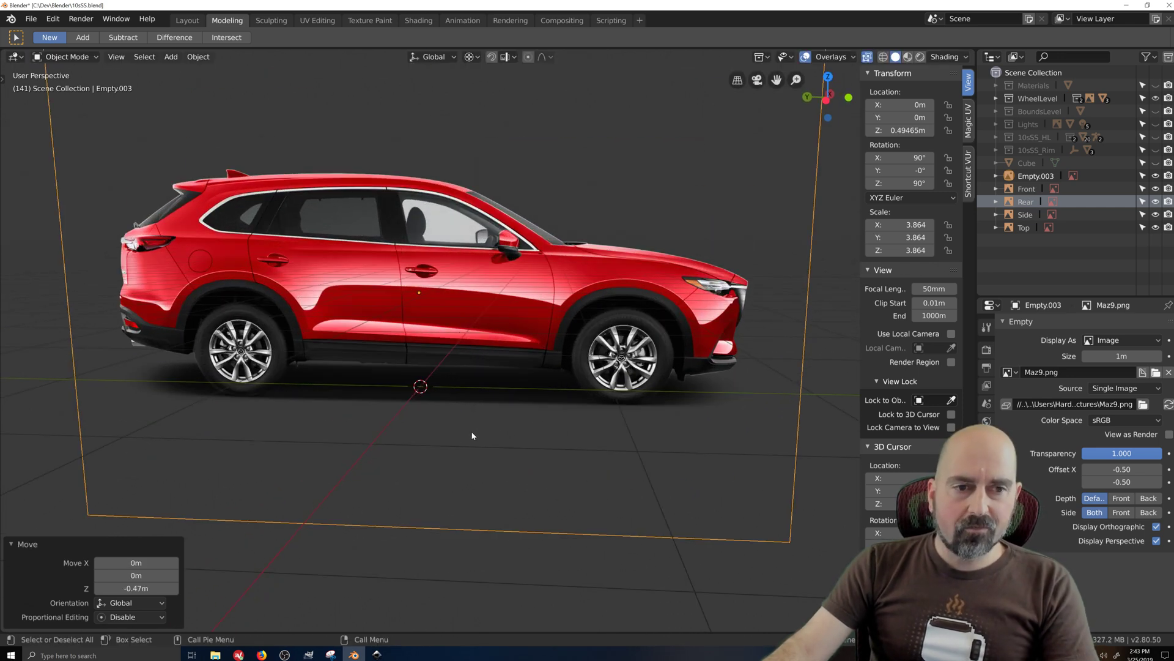
pyautogui.scroll(-3, 493, 427)
pyautogui.moveTo(493, 426); pyautogui.dragTo(528, 427, button='middle')
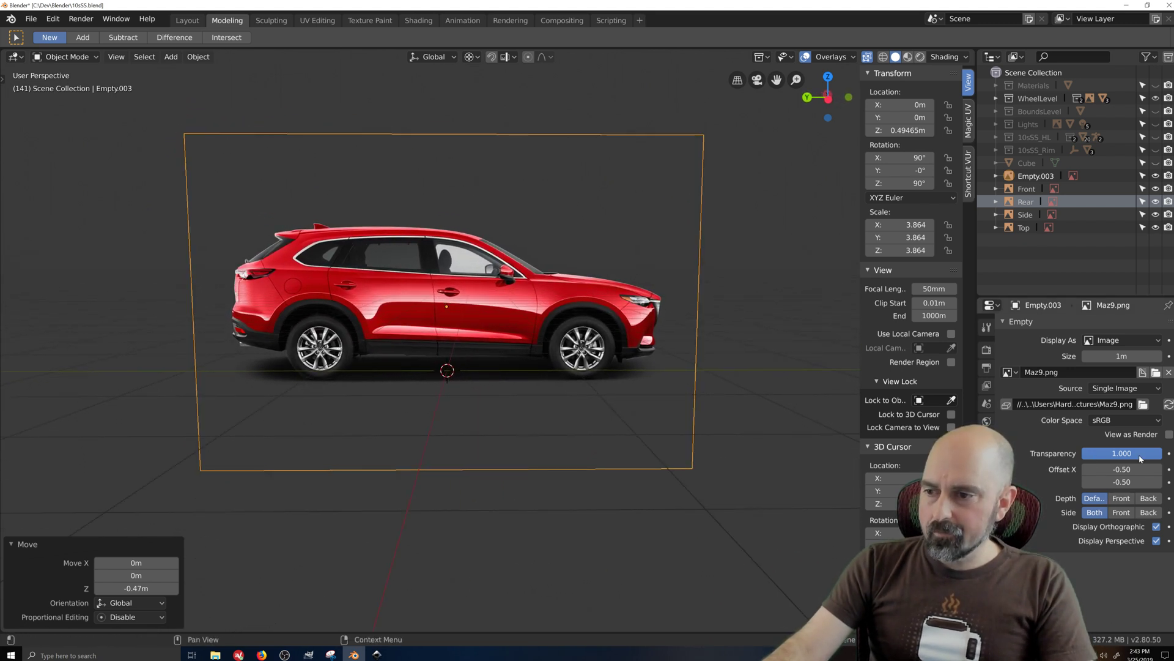
pyautogui.moveTo(1141, 459); pyautogui.dragTo(1084, 459)
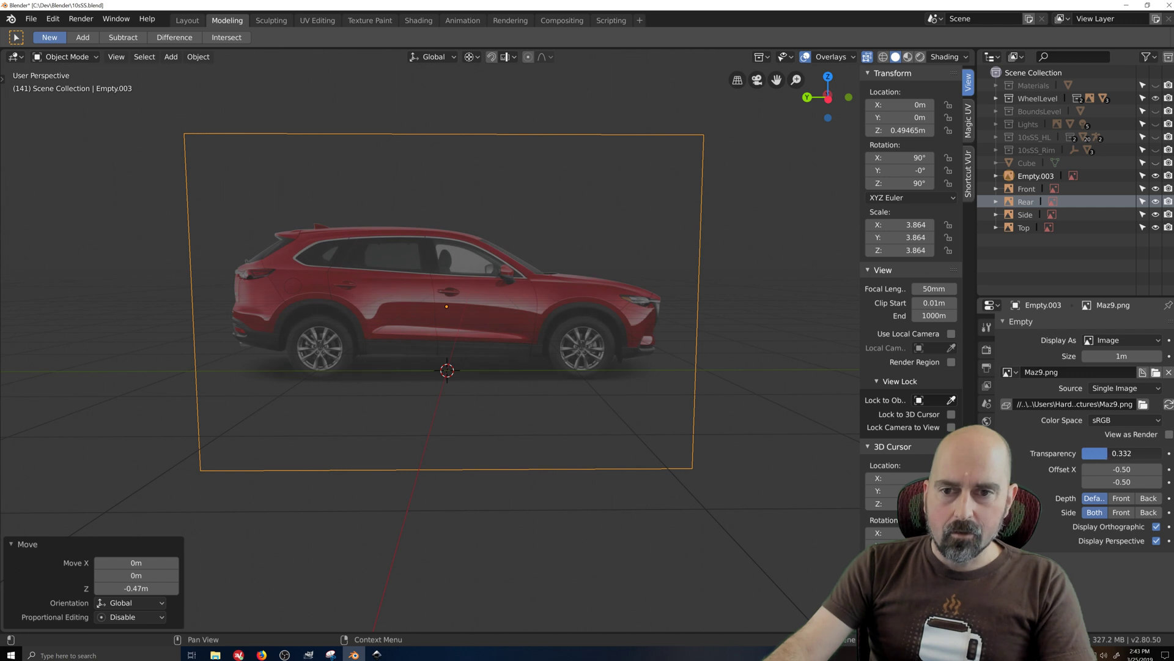
pyautogui.hotkey('ctrl', 'z')
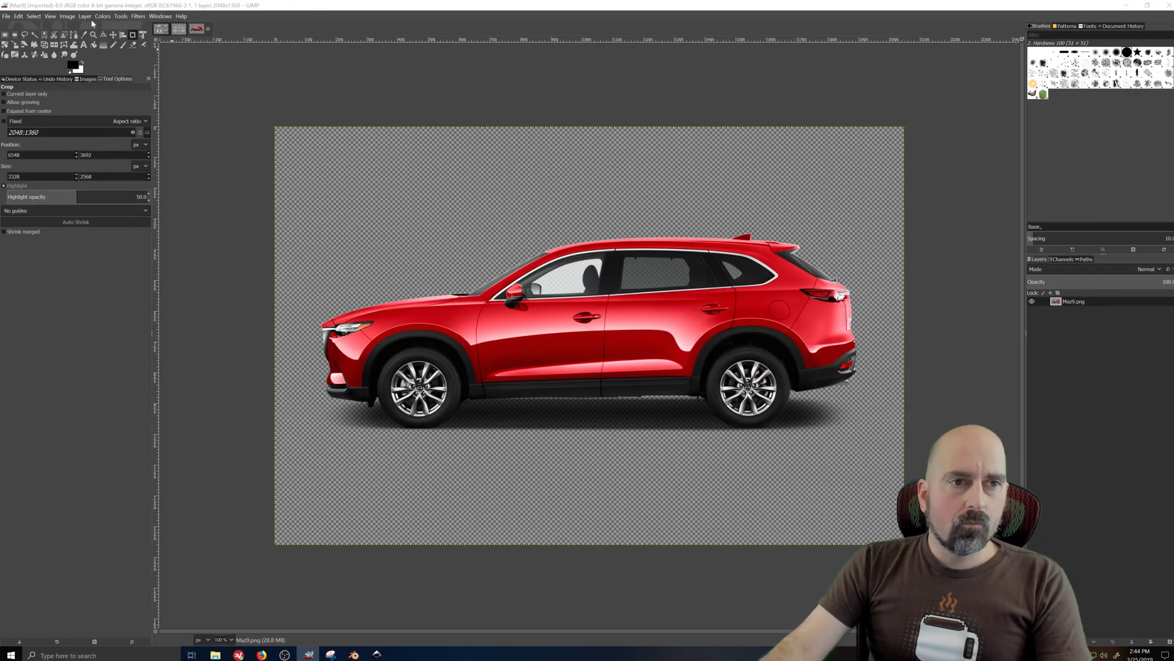
# Apply Colors > Saturation with Scale 0 to turn the red Mazda grey
pyautogui.click(103, 16)
pyautogui.click(110, 78)
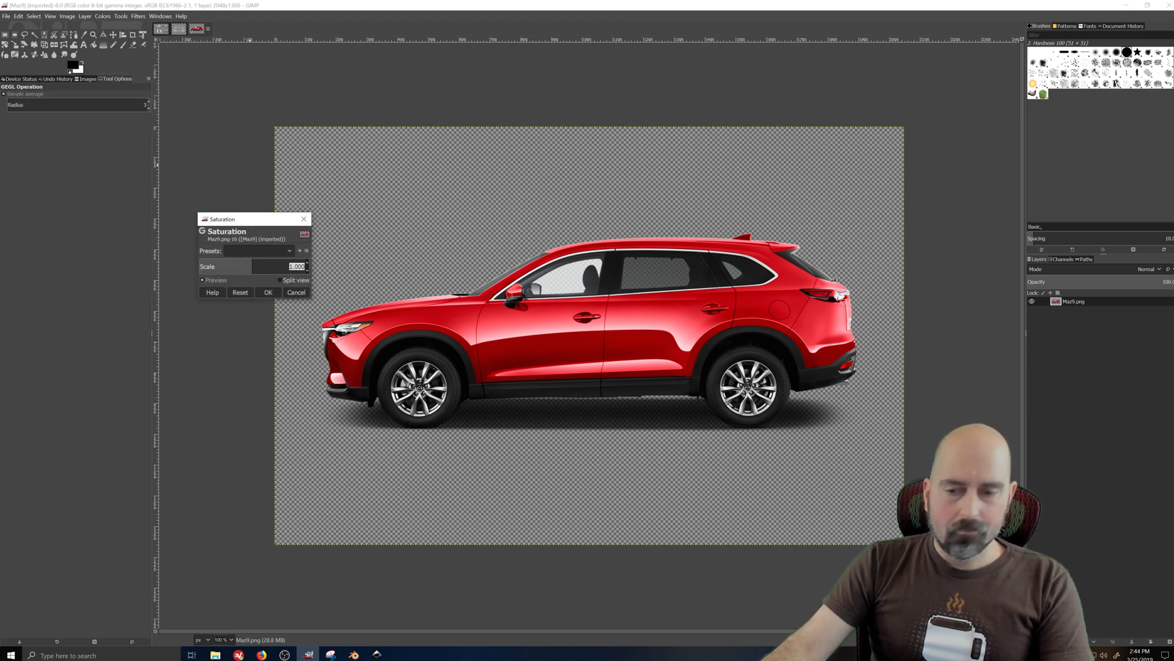
pyautogui.write('0')
pyautogui.press('Return')
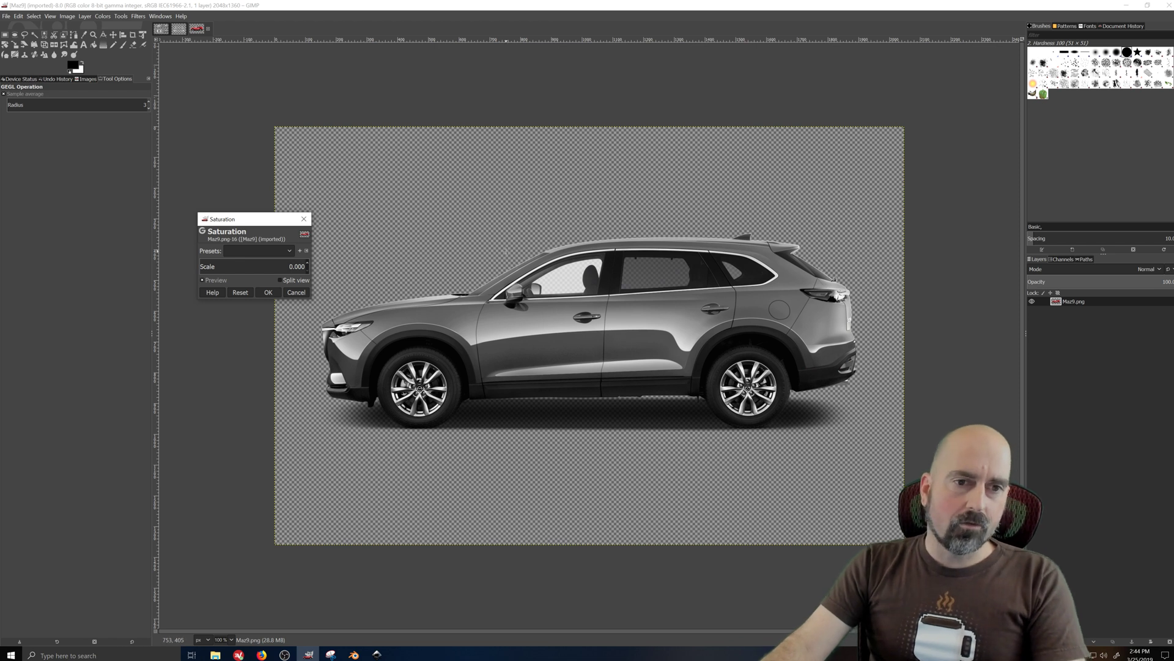
pyautogui.click(269, 292)
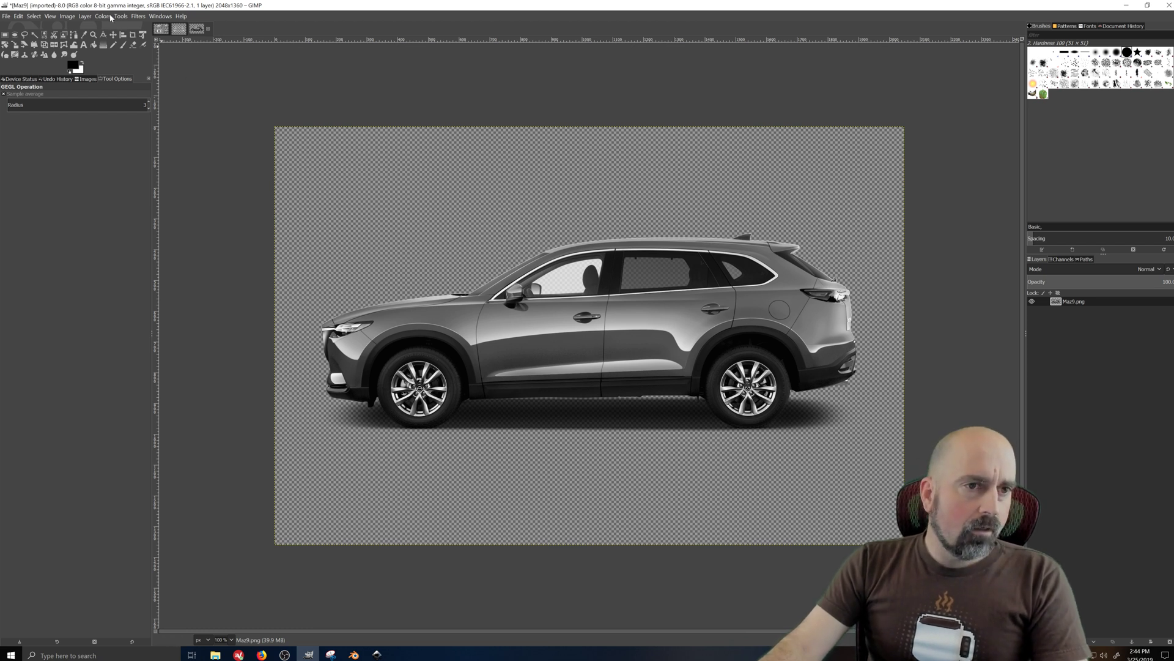
# Apply Levels with white input at 131, black point at 0 and gamma 2.31
pyautogui.click(103, 16)
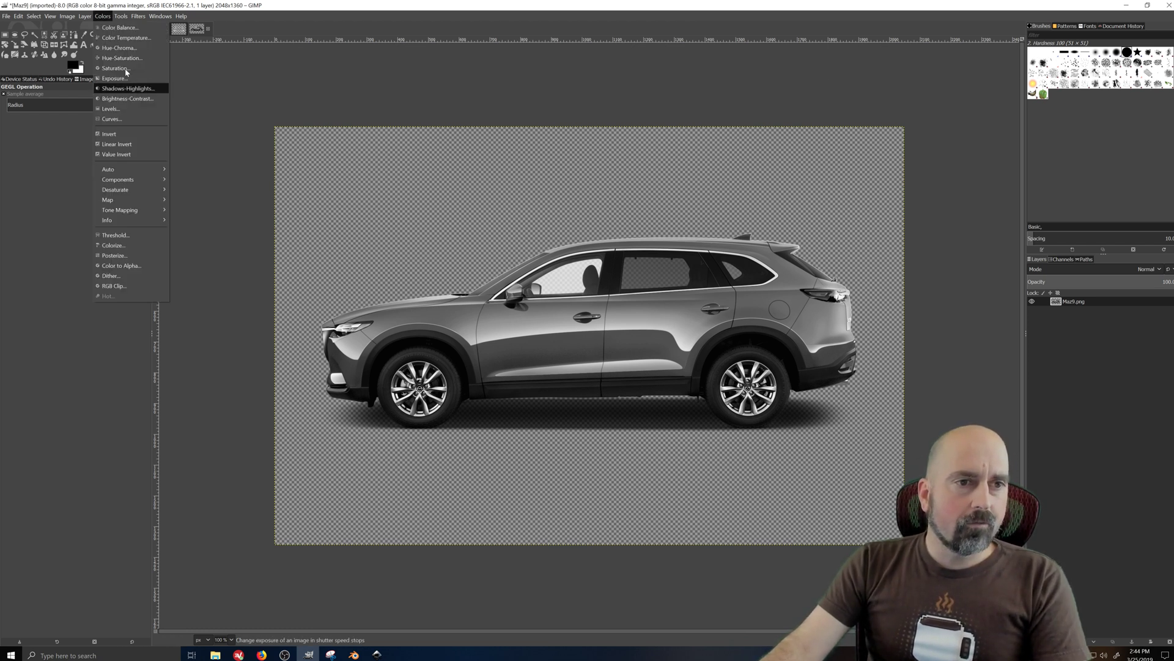
pyautogui.click(135, 109)
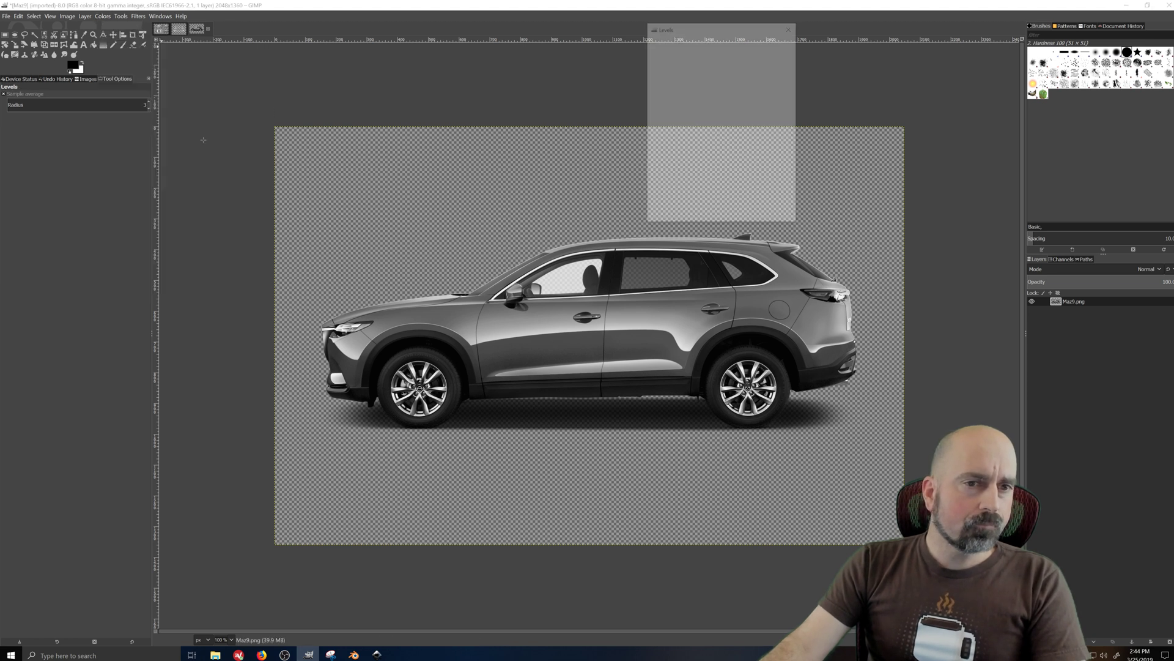
pyautogui.moveTo(794, 130); pyautogui.dragTo(675, 129)
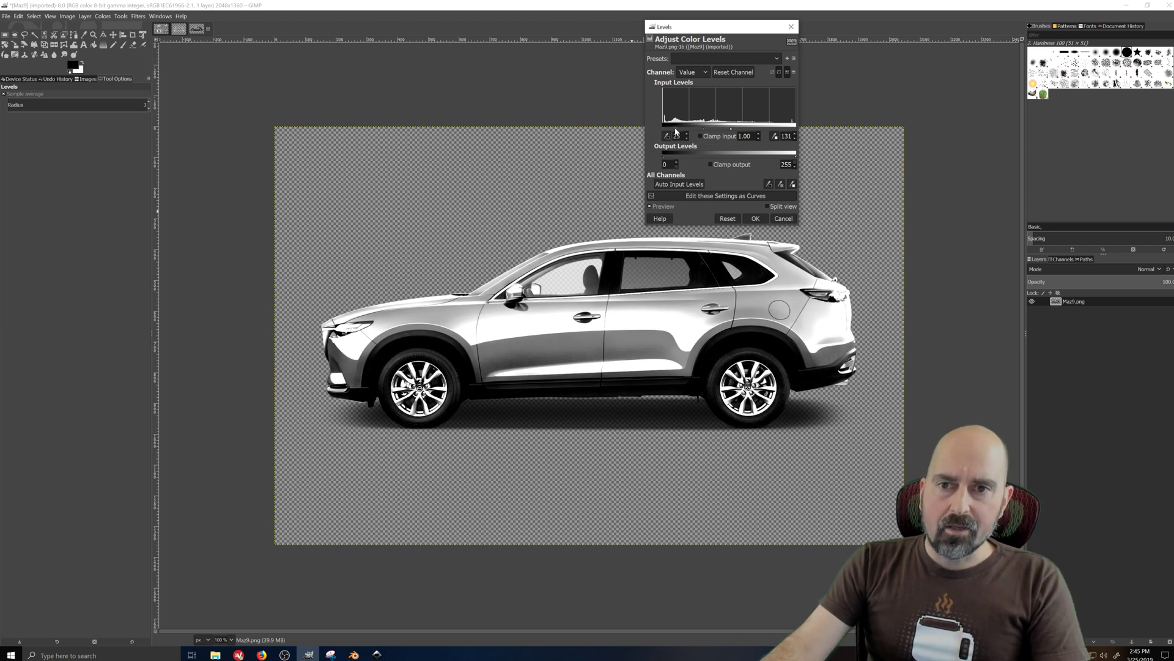
pyautogui.moveTo(676, 130); pyautogui.dragTo(663, 130)
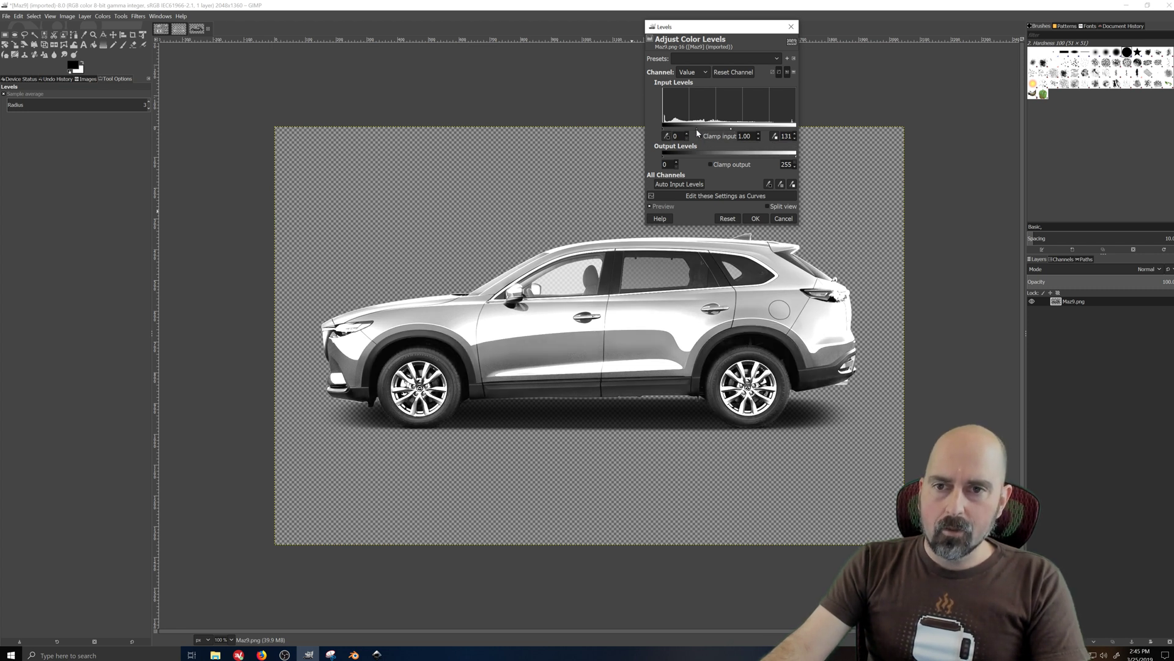
pyautogui.moveTo(696, 131)
pyautogui.mouseDown()
pyautogui.moveTo(708, 131)
pyautogui.moveTo(688, 129)
pyautogui.mouseUp()
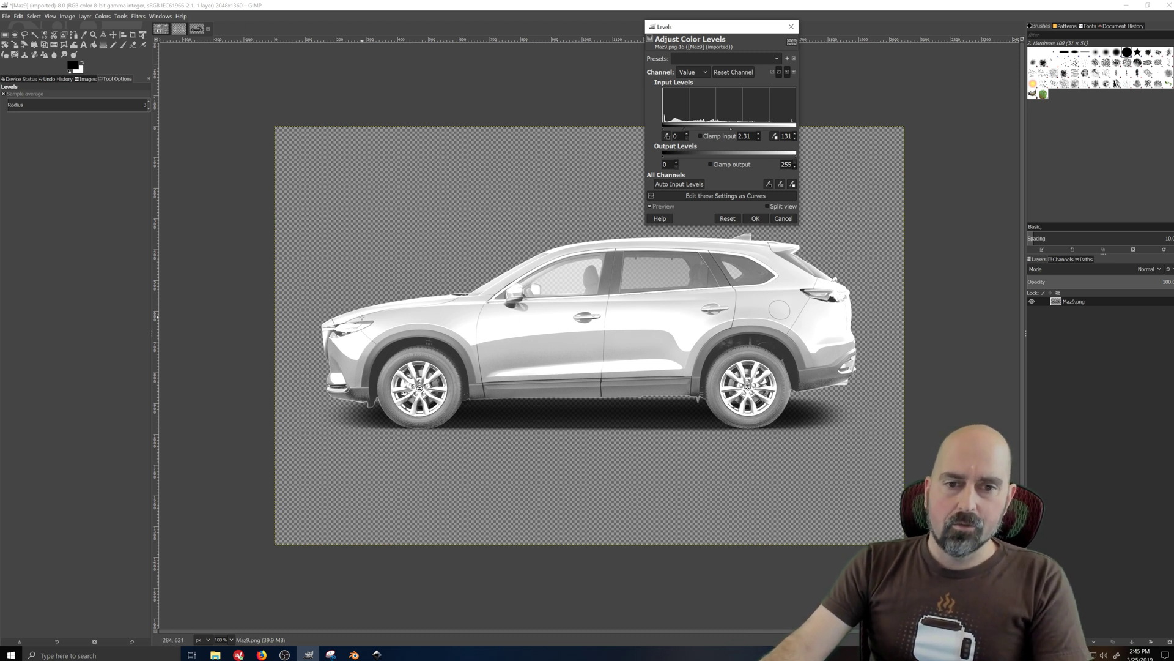
pyautogui.click(756, 218)
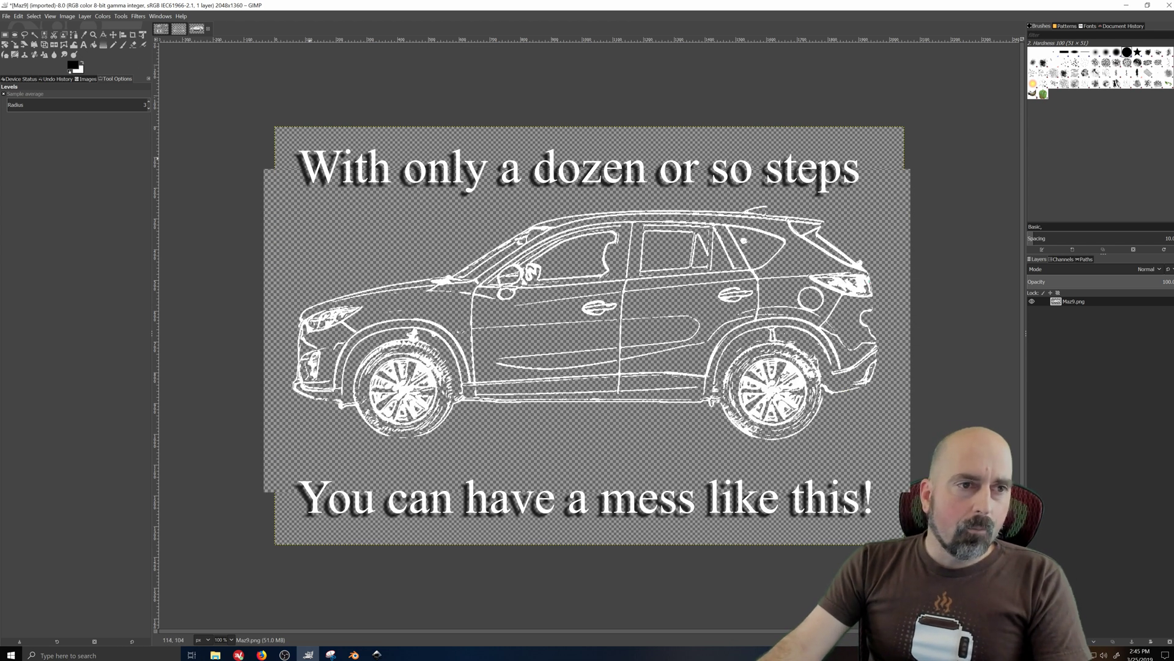
# Bring up the File menu to save the white line-art car image
pyautogui.click(7, 17)
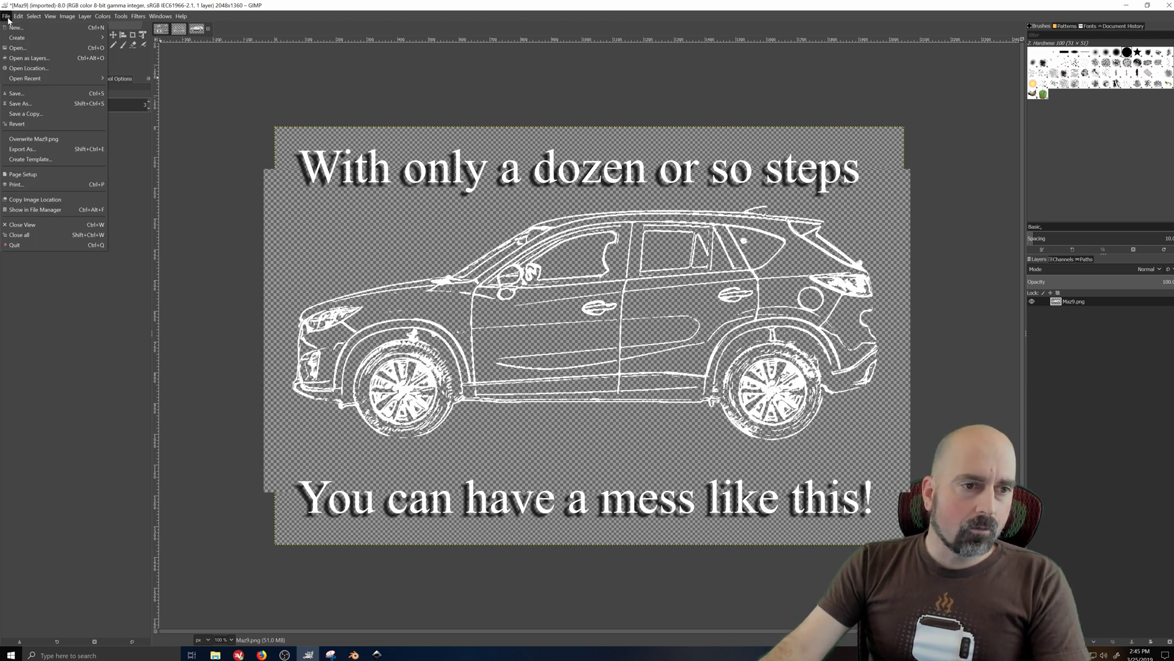